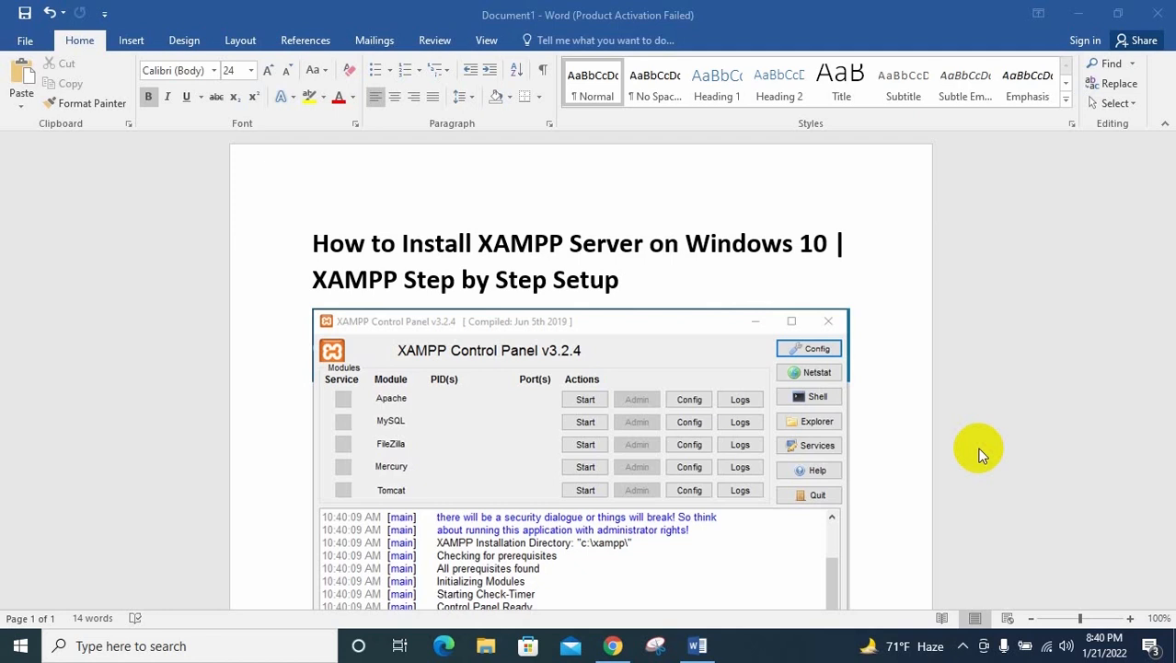
- Switch to Chrome, search Google for "xampp download" and open the Apache Friends Download XAMPP result in a new tab
left_click(612, 645)
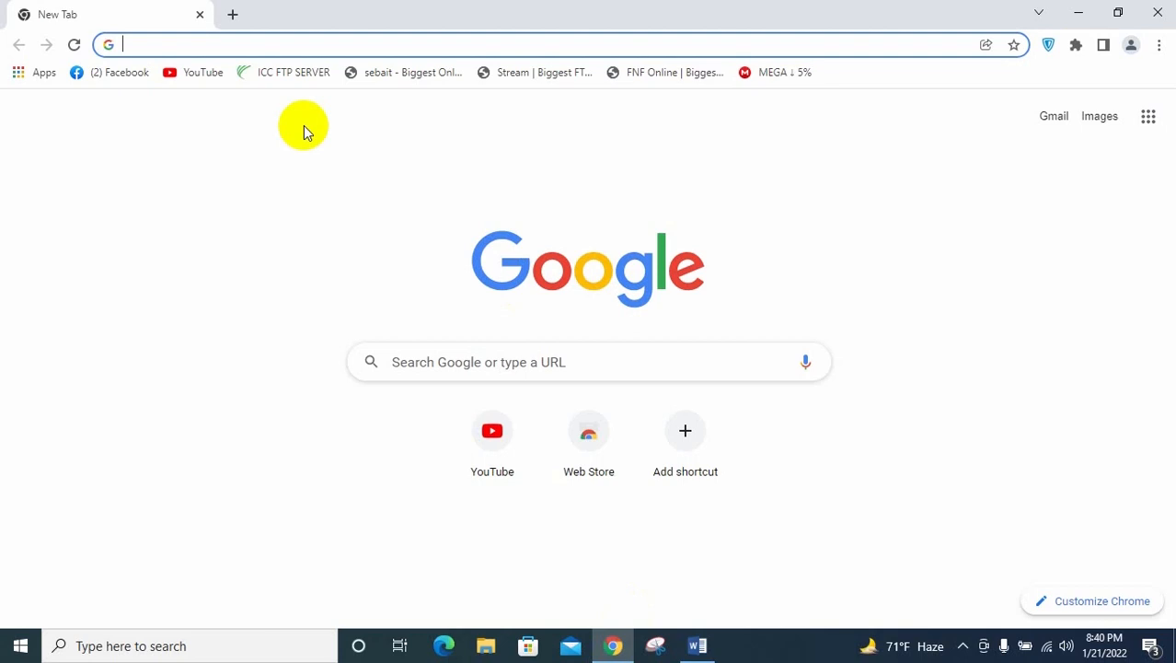
type("xampp download")
key("Return")
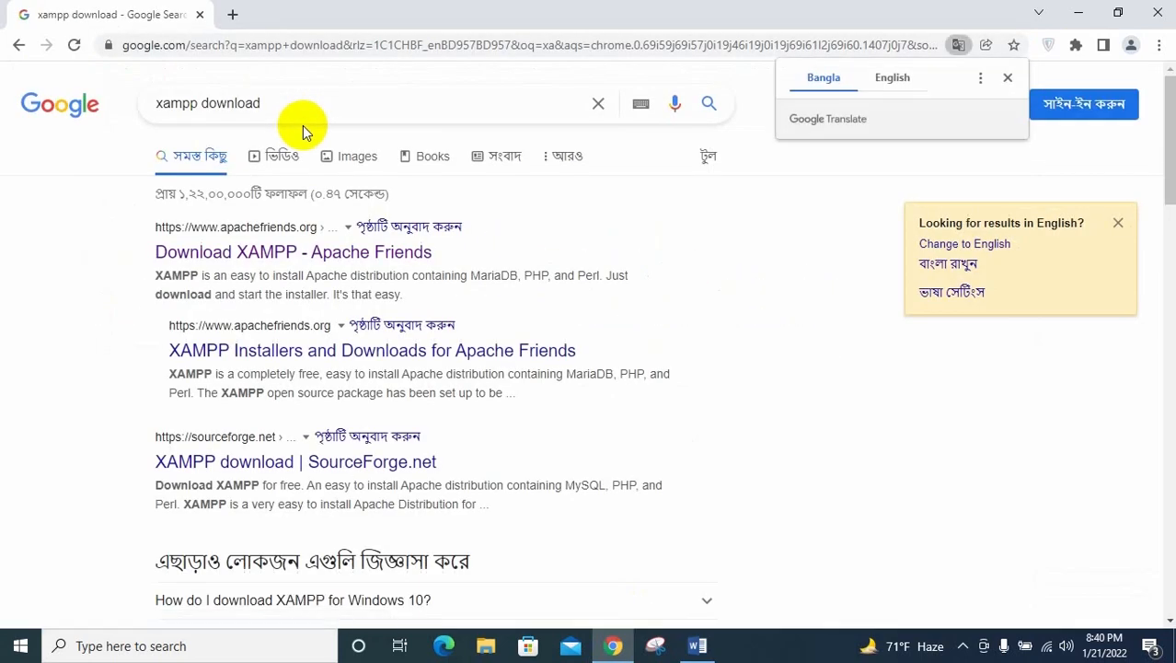
left_click(310, 253, "ctrl")
left_click(278, 17)
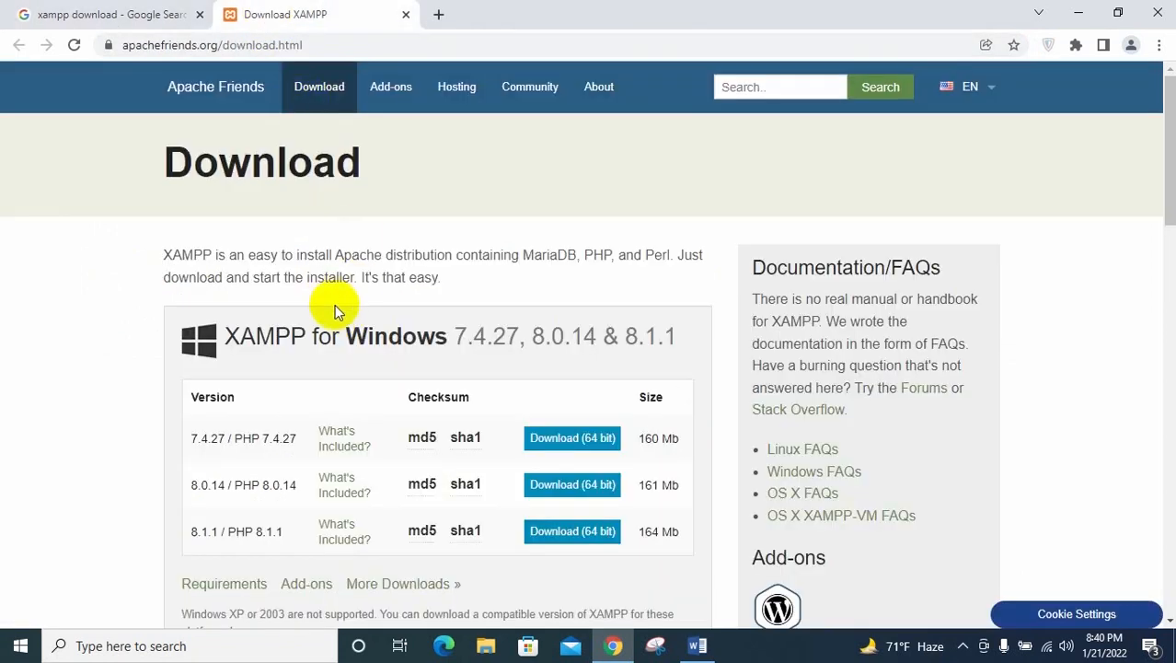
- Start downloading the 64-bit XAMPP for Windows installer, version 7.4.27 / PHP 7.4.27
scroll(381, 387, "down", 2)
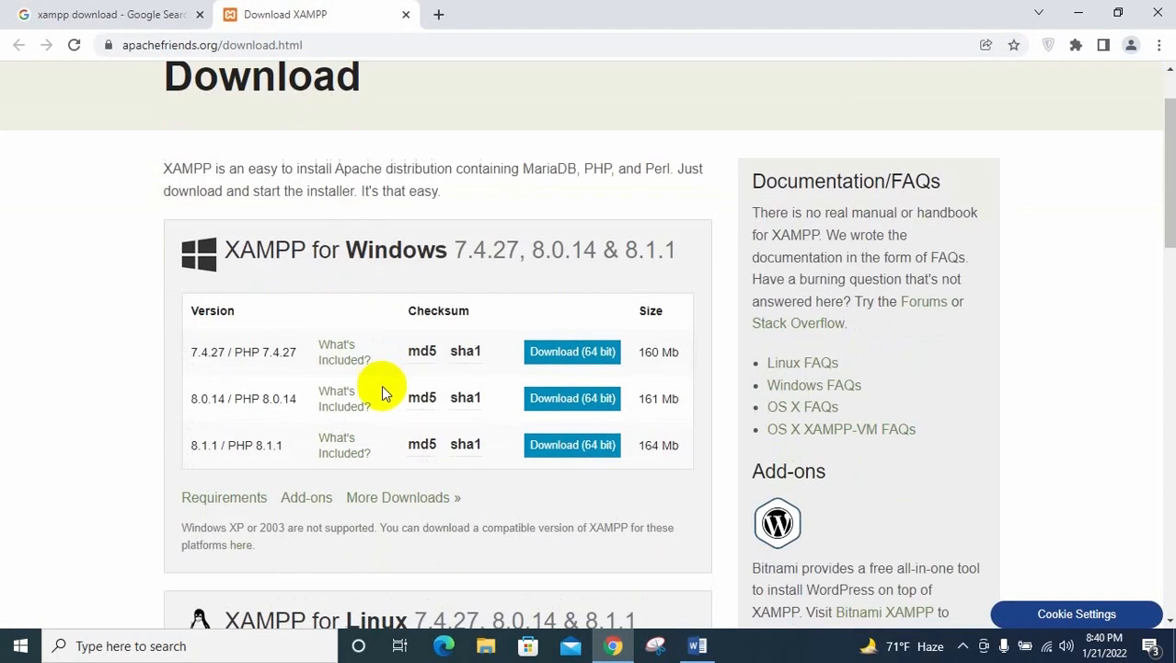
scroll(382, 391, "down", 6)
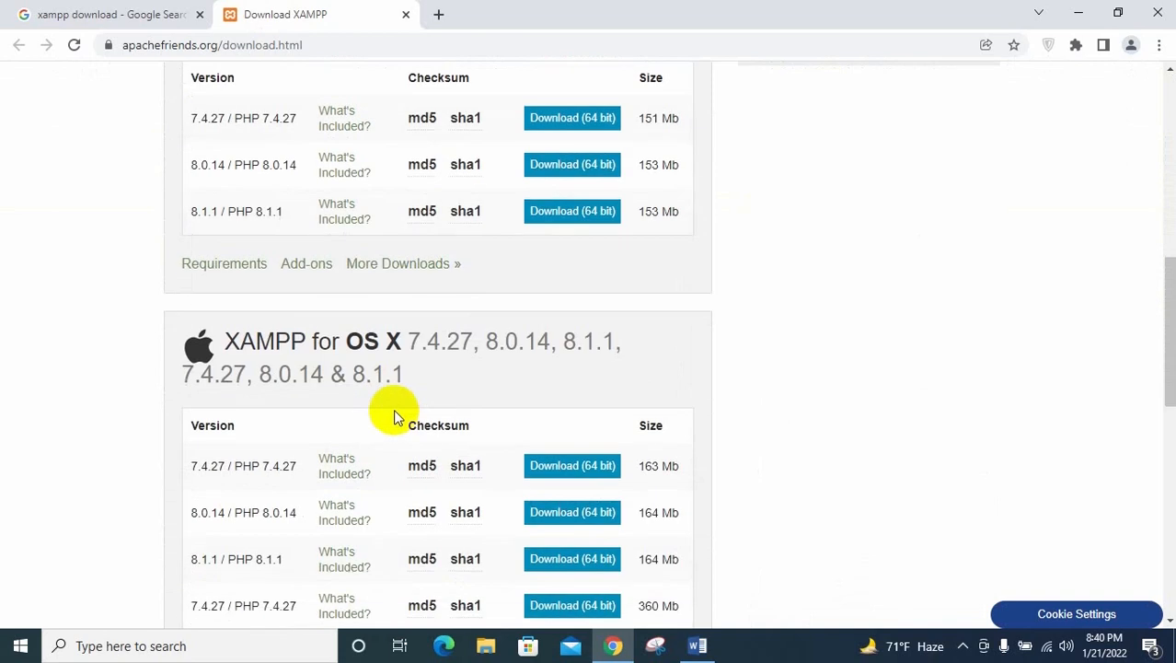
scroll(386, 402, "up", 7)
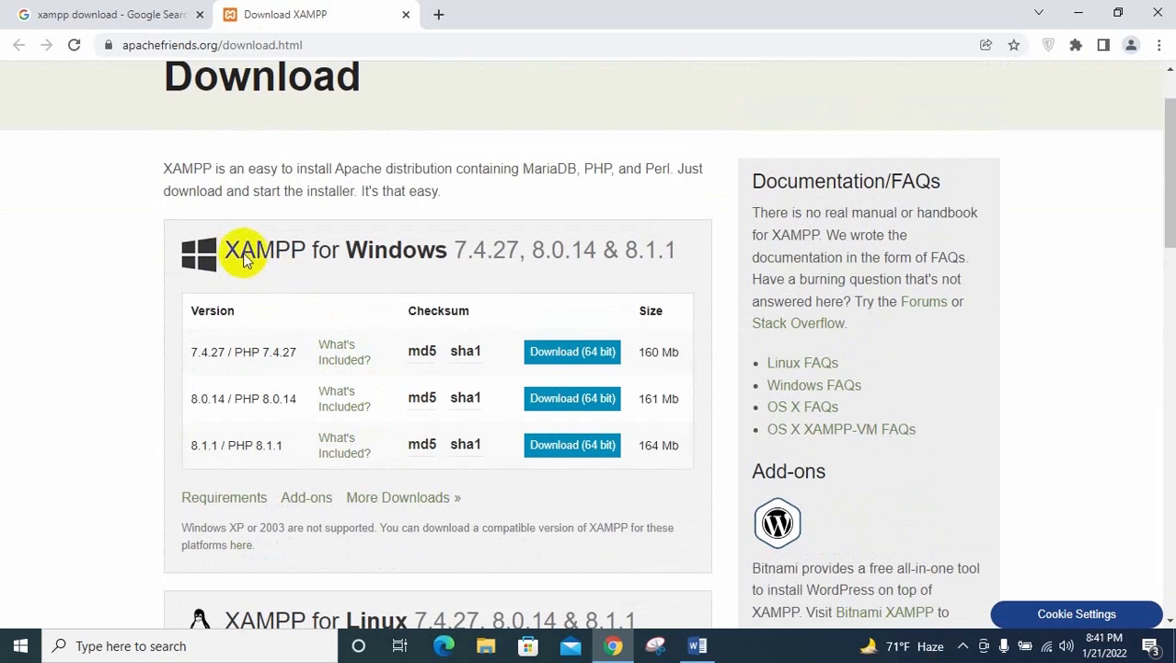
left_click_drag(230, 251, 446, 255)
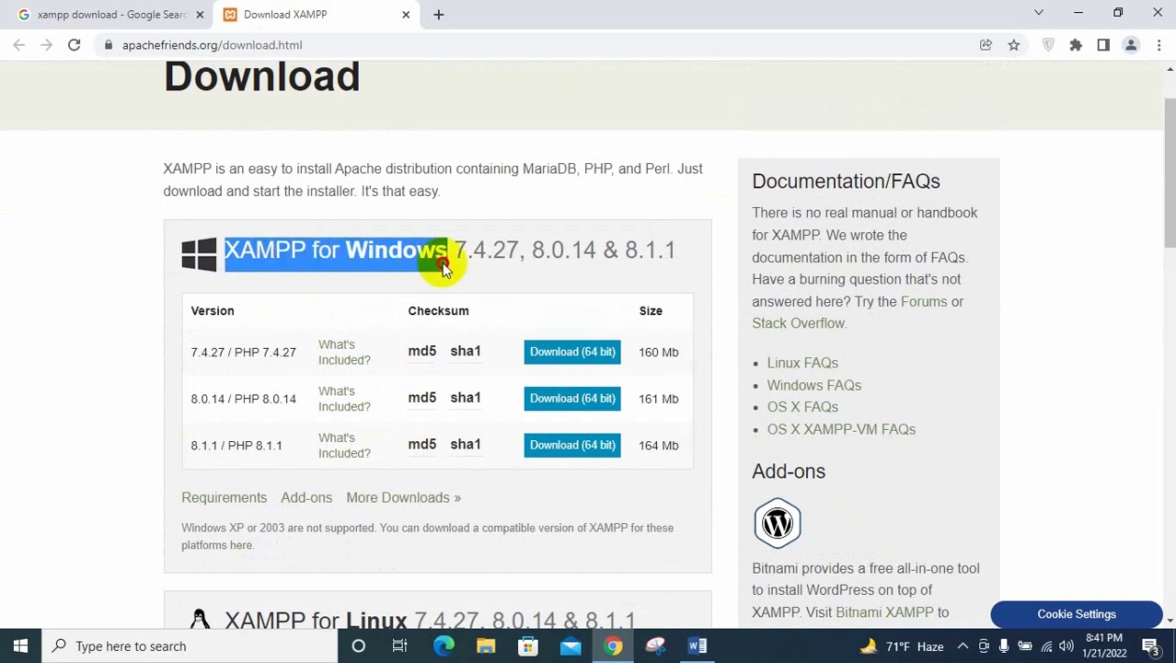
left_click(357, 268)
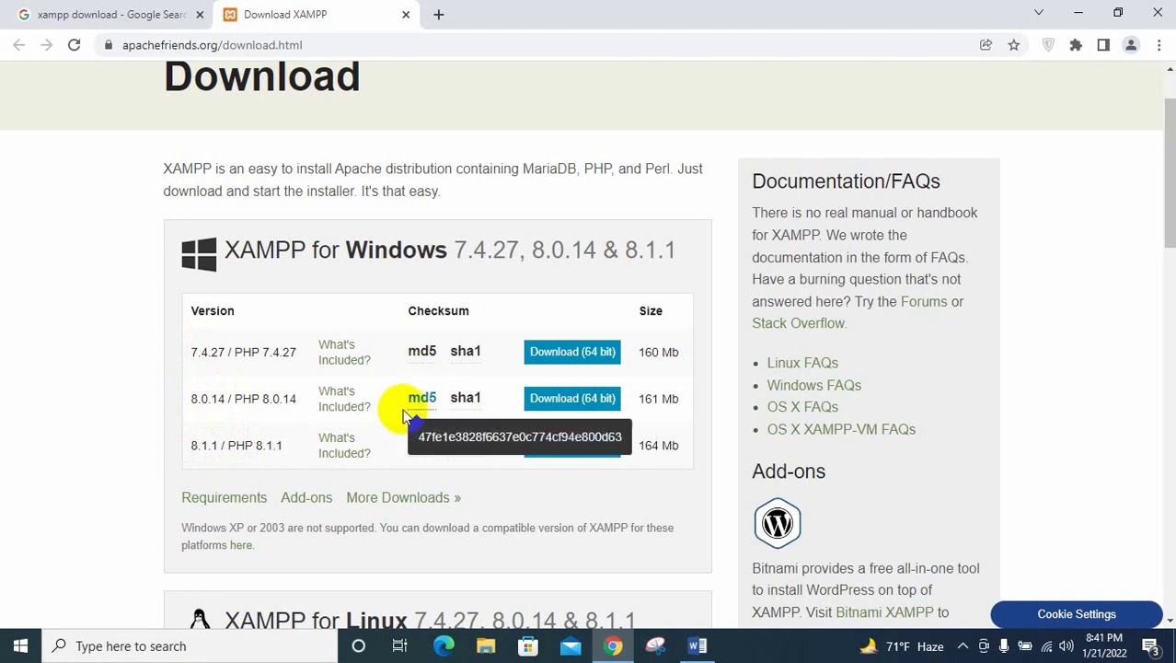
left_click(545, 352)
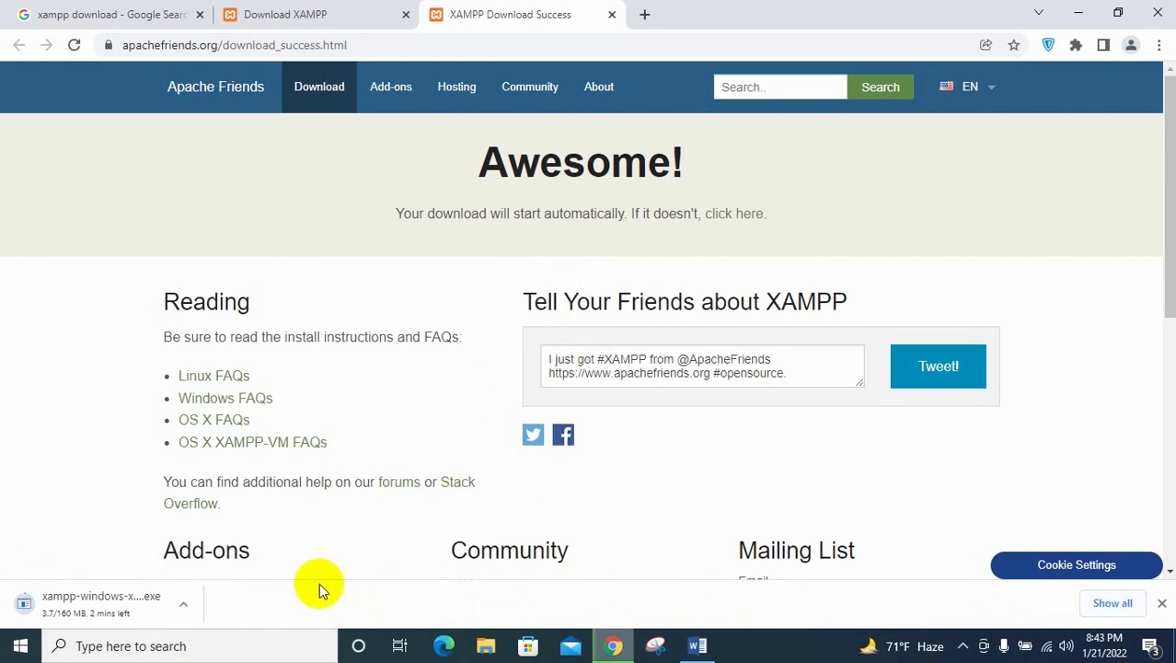
- Cancel the running XAMPP installer download and remove its entry from the browser's download list
left_click(1112, 603)
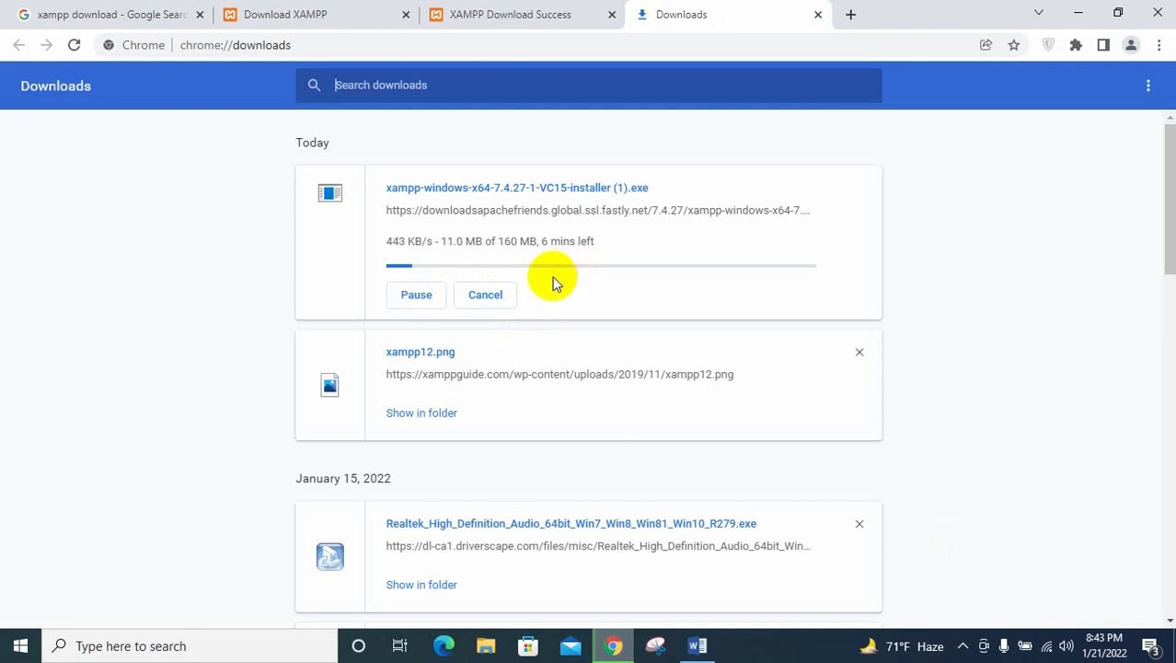
left_click(476, 297)
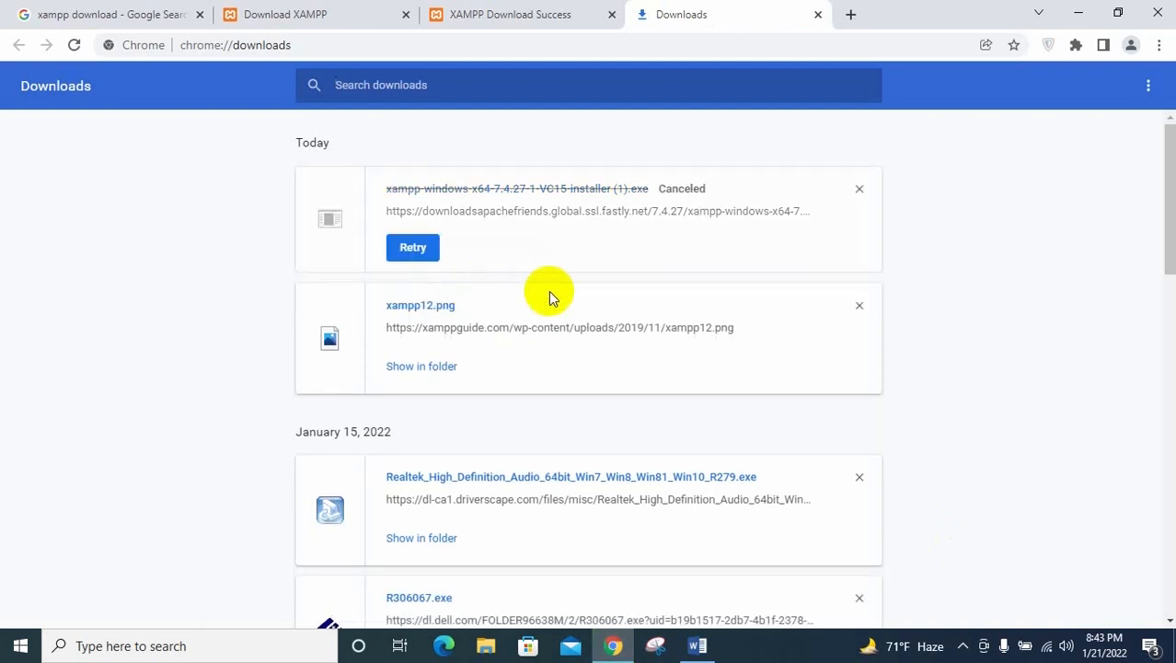
left_click(857, 189)
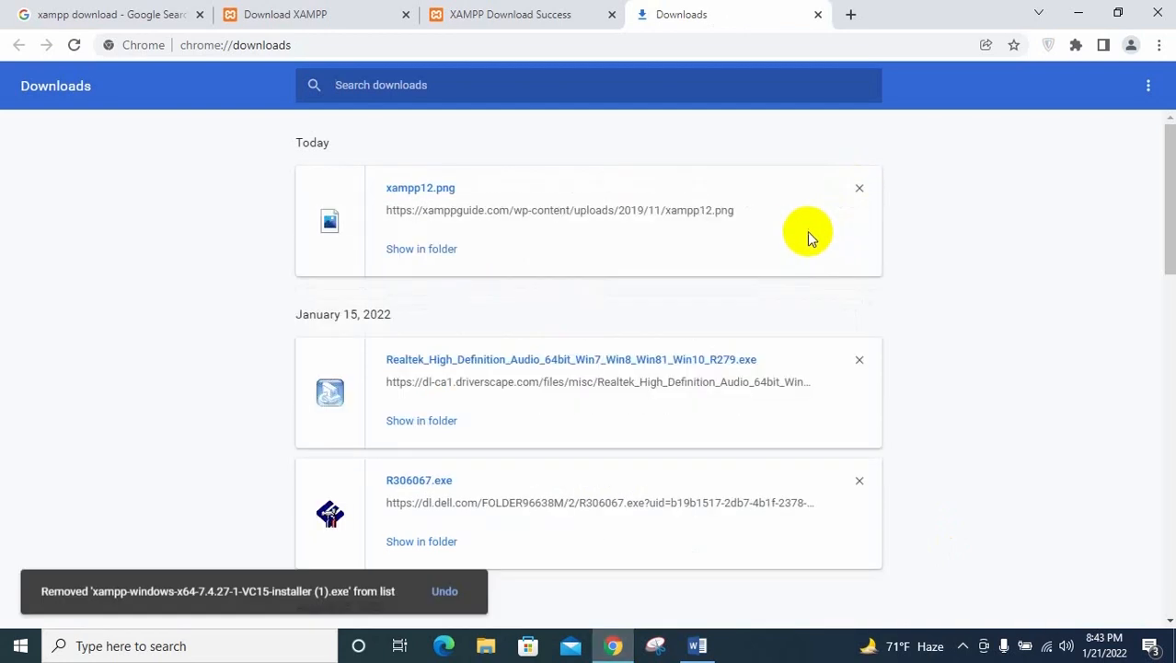
left_click(1158, 44)
left_click(1003, 162)
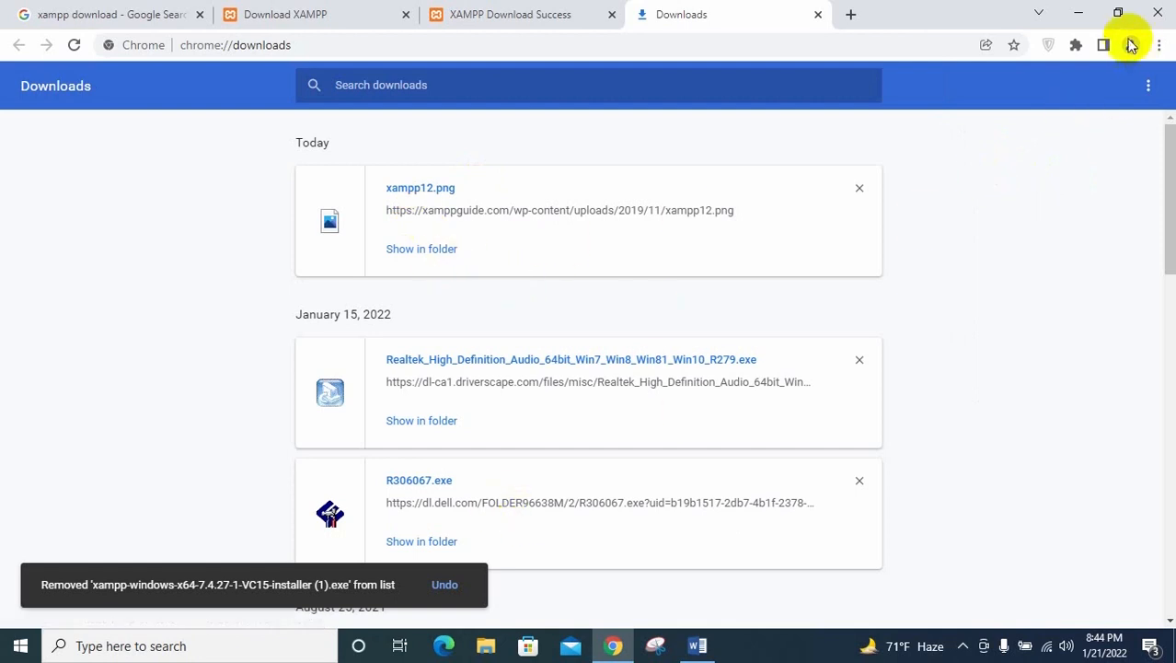
- Switch to File Explorer and run xampp-windows-x64-7.4.27-1-VC15-installer from the Downloads folder
left_click(1077, 12)
double_click(45, 33)
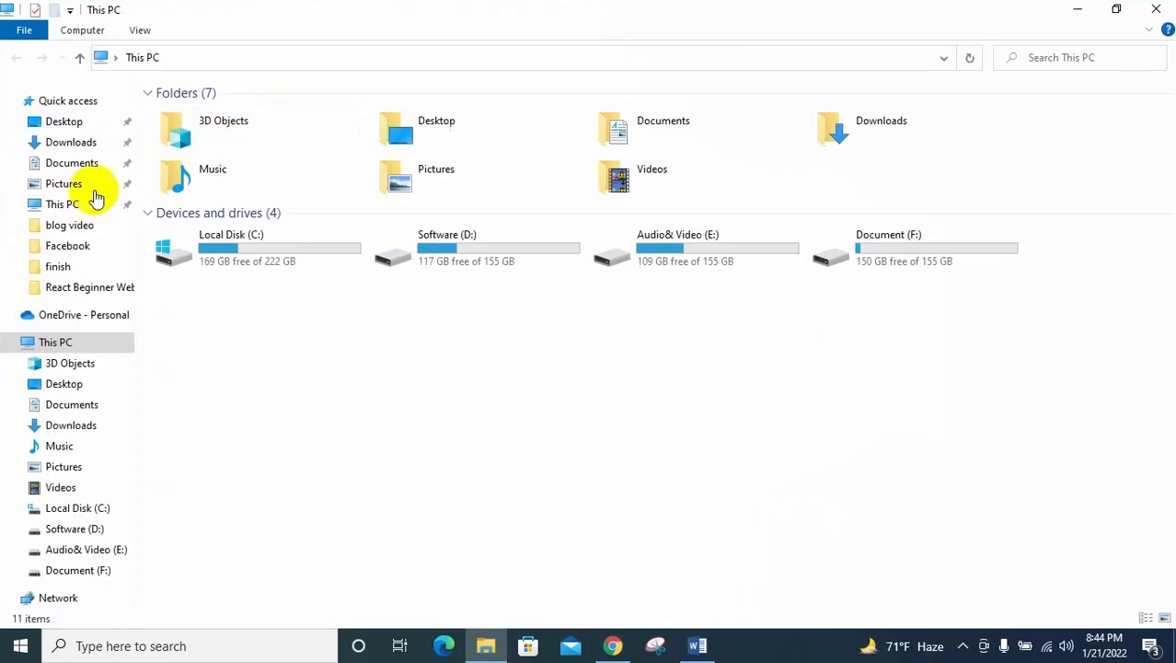
left_click(72, 143)
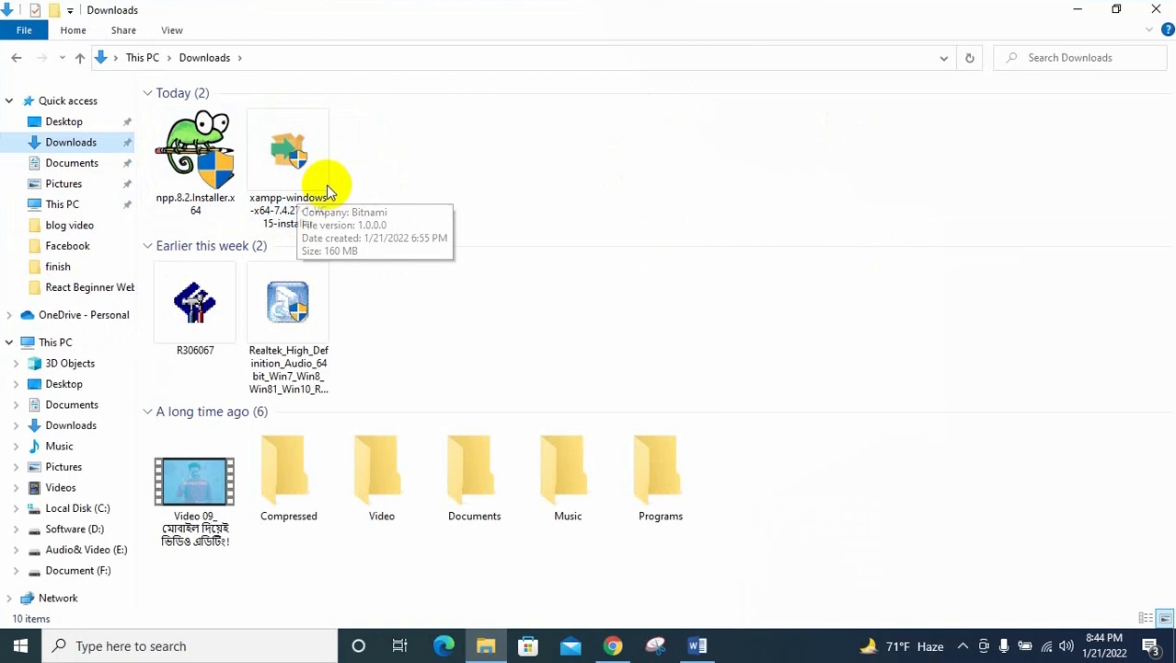
double_click(294, 179)
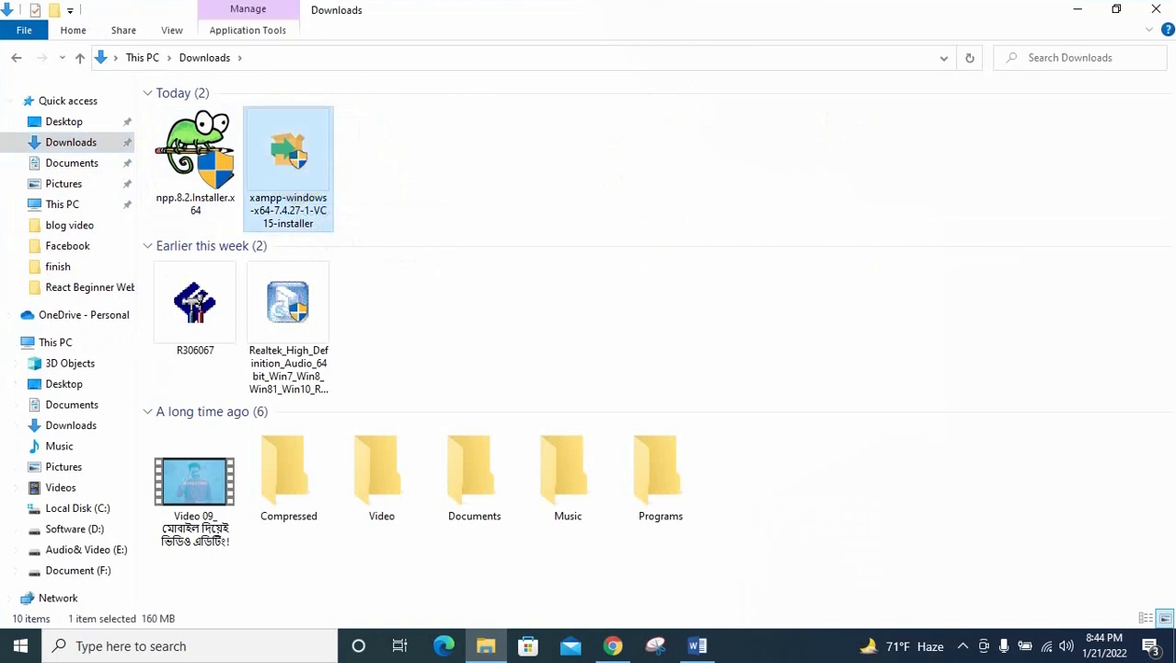
left_click(290, 188)
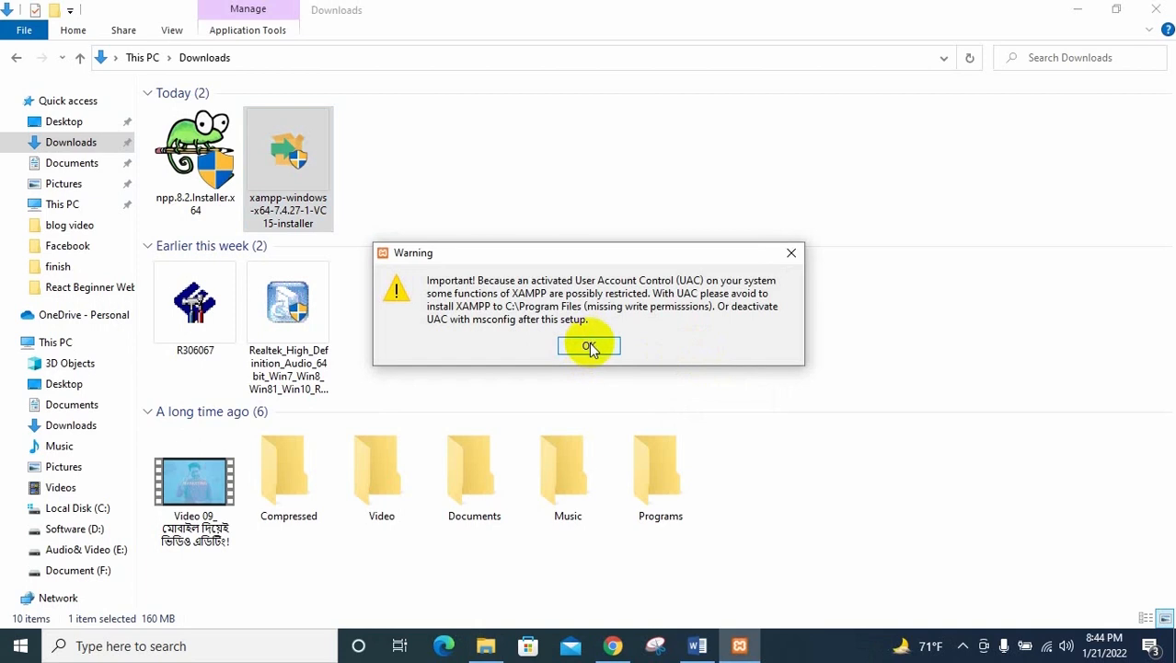
- Accept the User Account Control warning and proceed through the XAMPP setup with all components selected
left_click(589, 346)
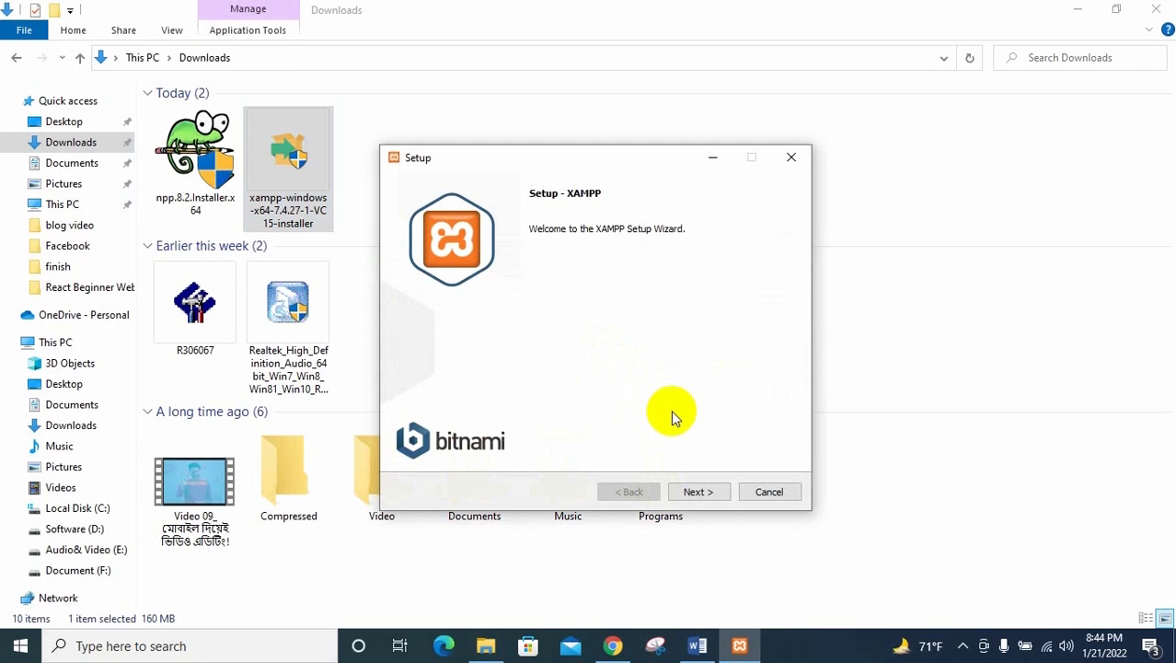
left_click(696, 495)
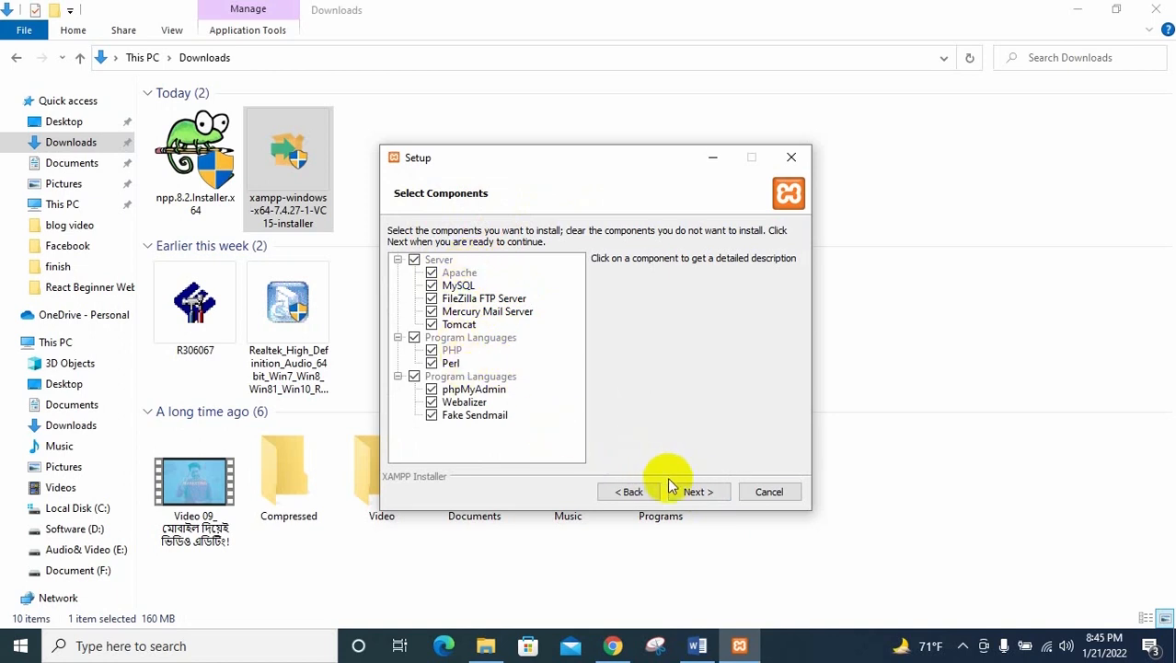
left_click(692, 493)
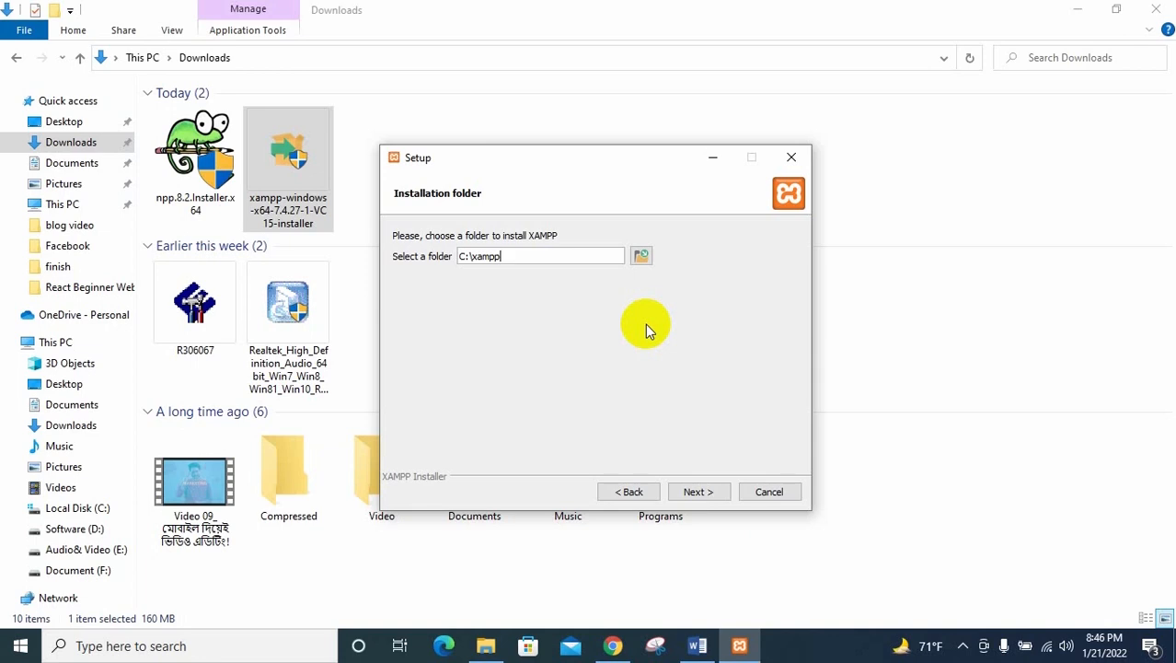
- Browse for the installation folder and create a new folder named xampp on the Document (F:) drive
left_click(641, 257)
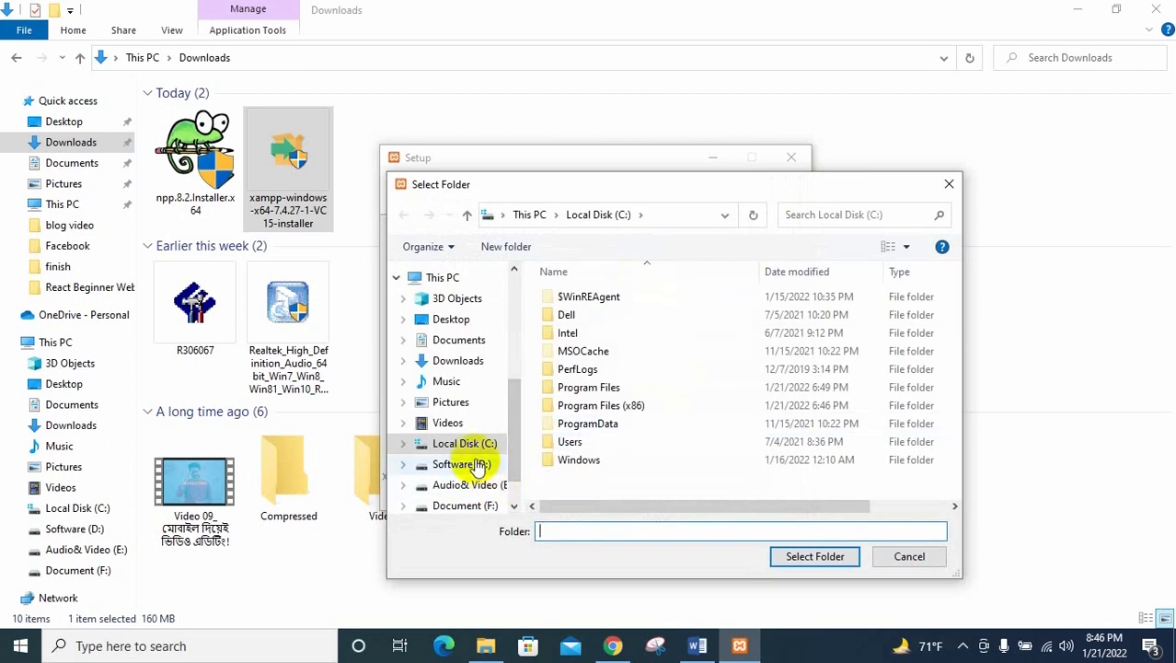
scroll(482, 464, "down", 1)
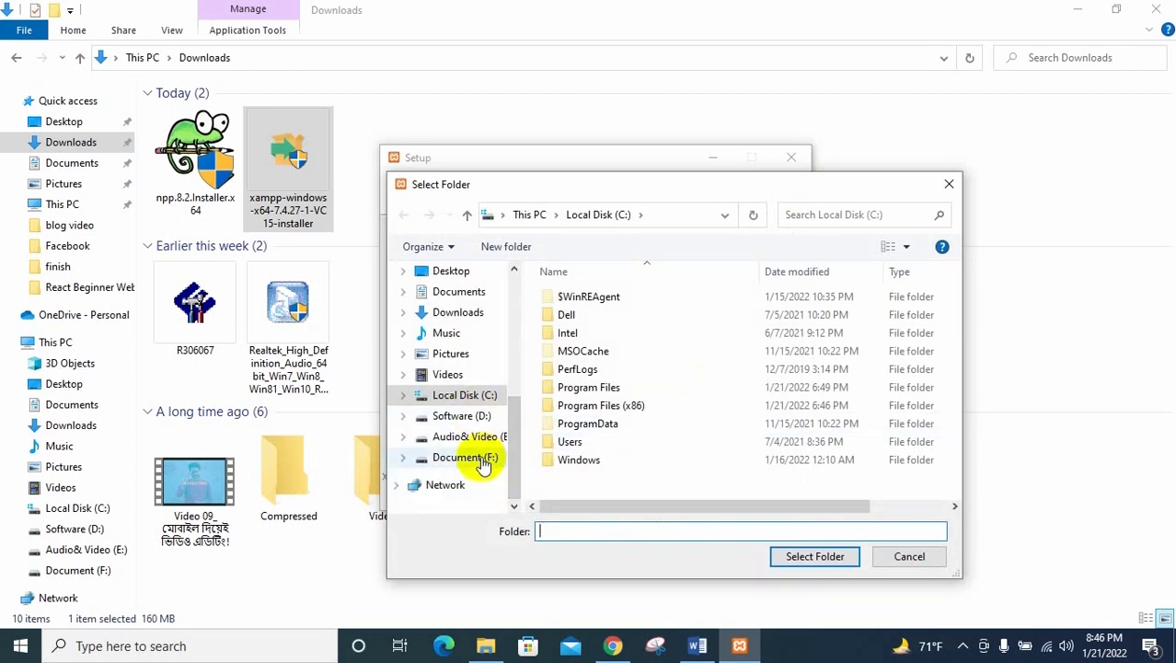
left_click(483, 463)
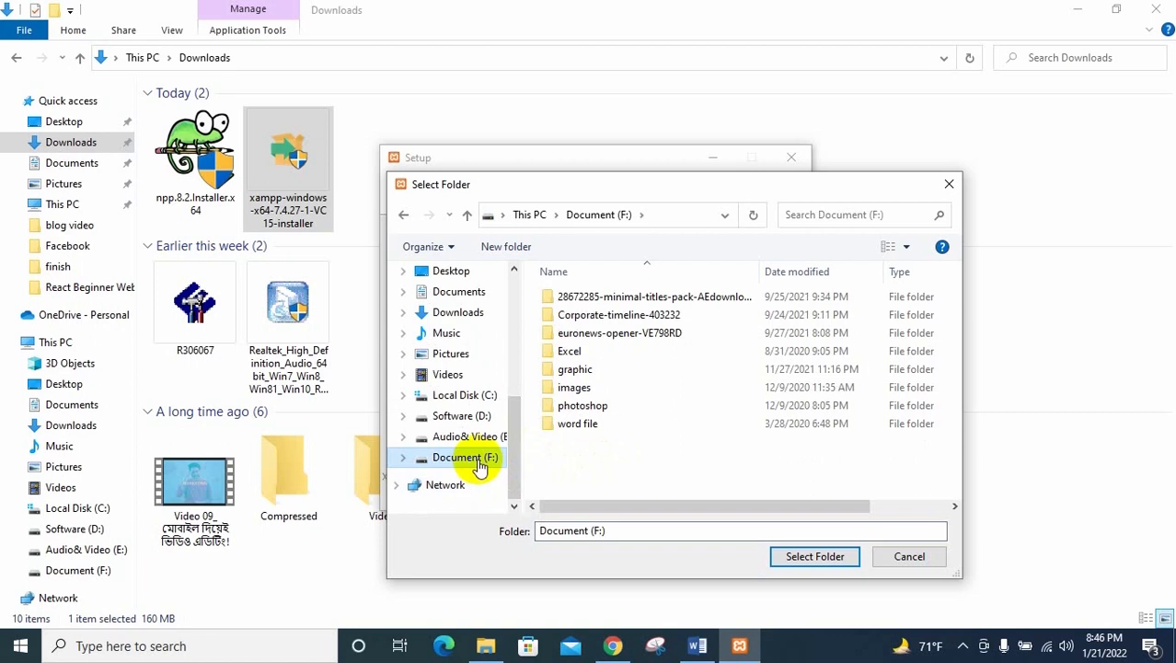
right_click(589, 451)
mouse_move(750, 412)
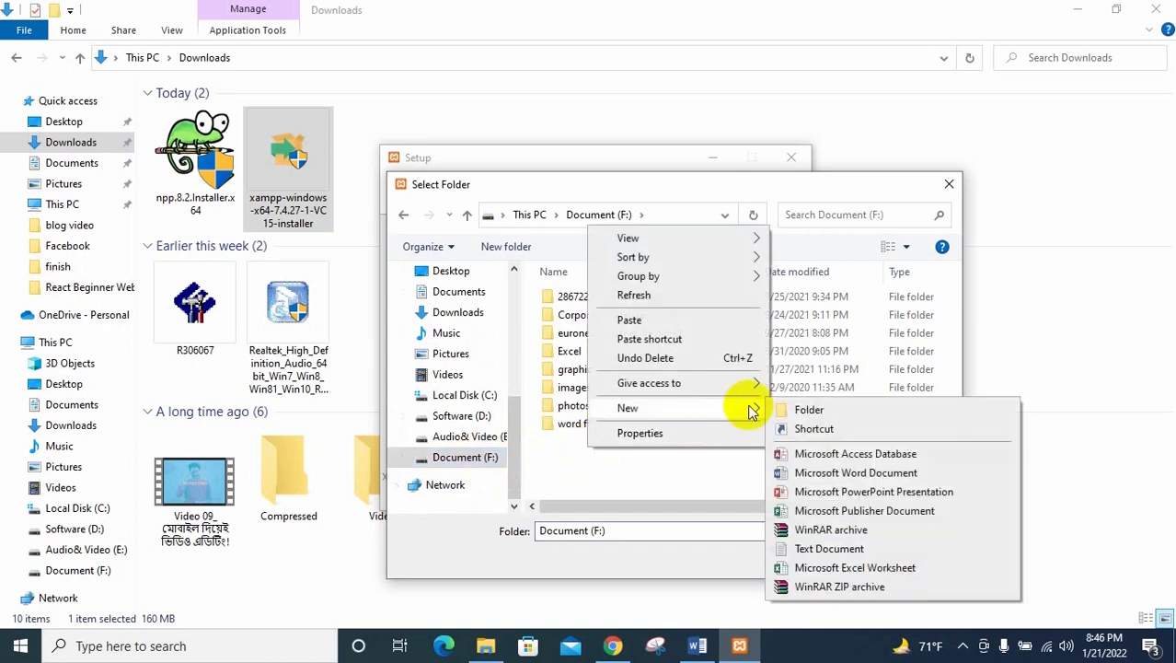
left_click(802, 408)
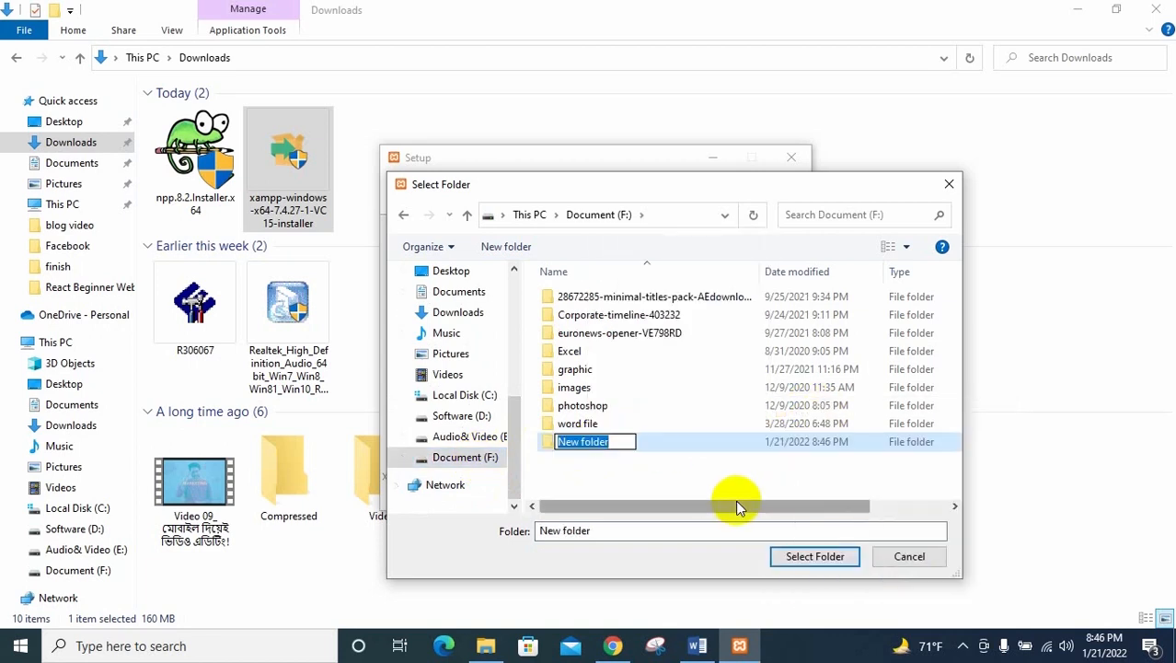
type("xam")
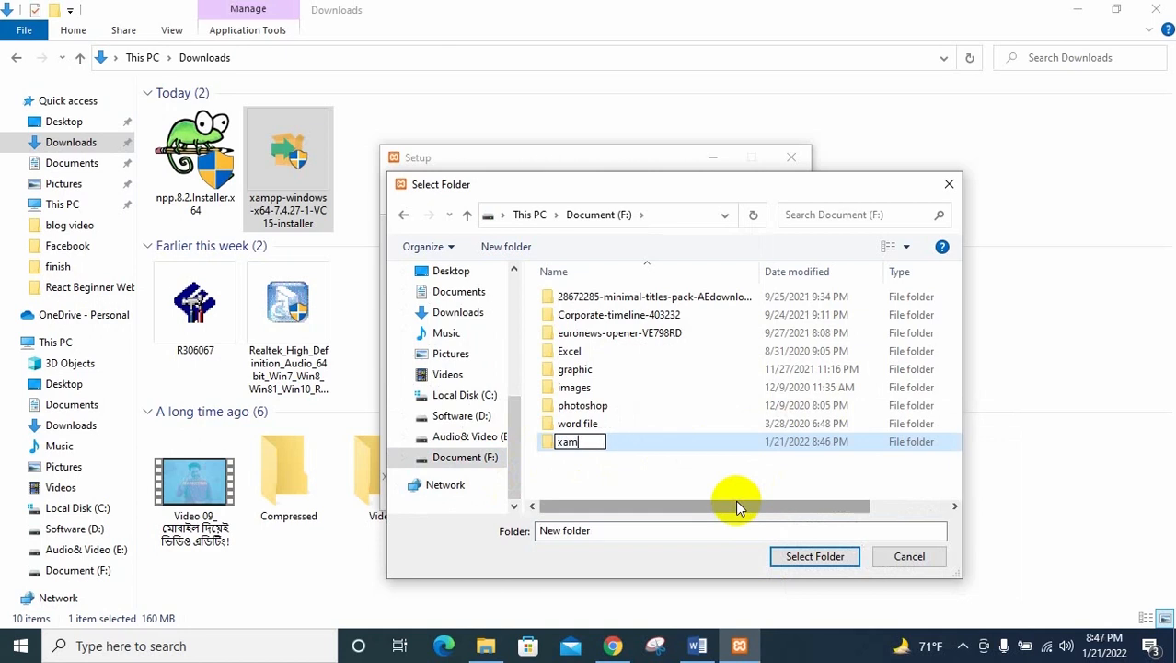
type("pp")
key("Return")
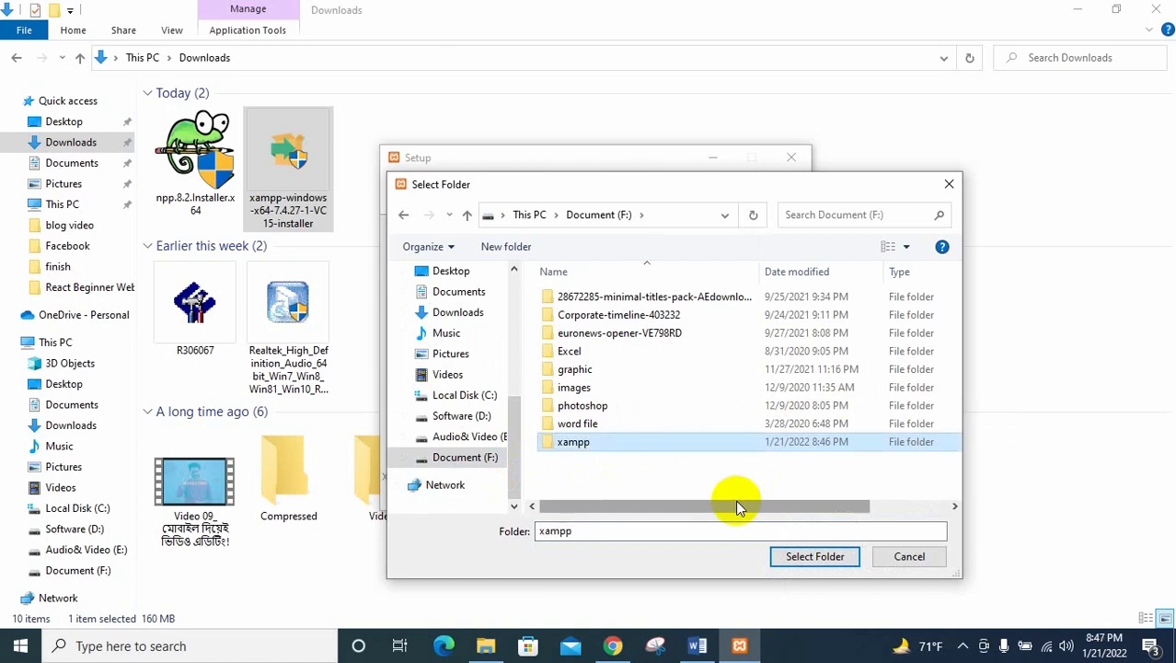
- Choose the new xampp folder as the installation location, F:\xampp, and continue the setup
left_click(617, 441)
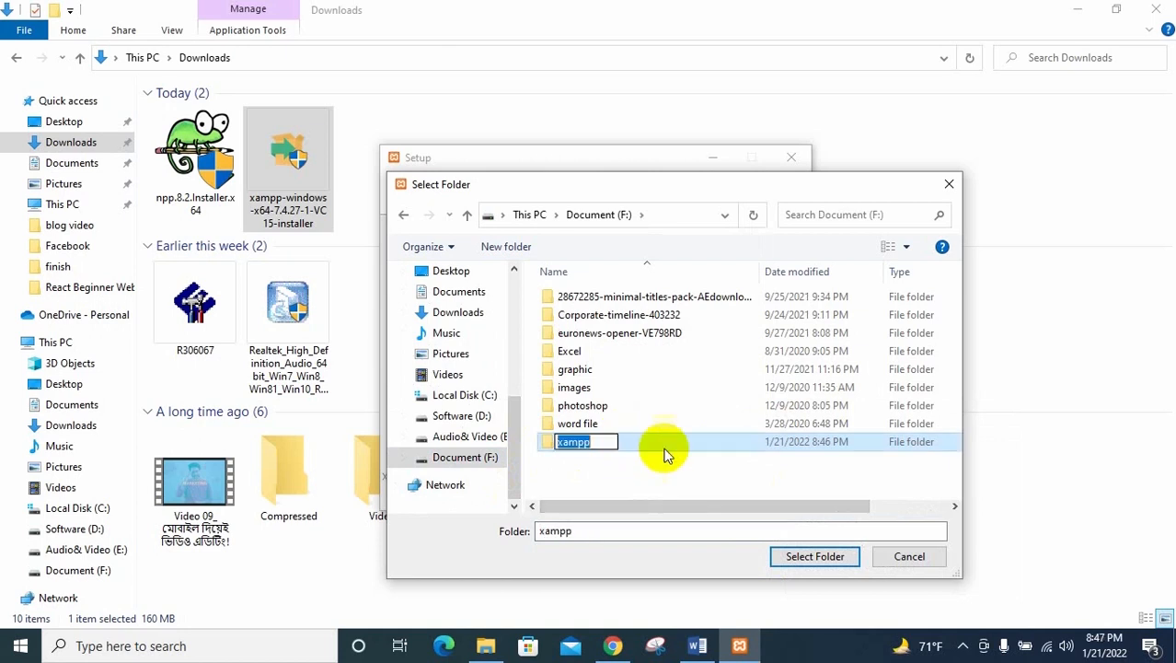
left_click(642, 430)
left_click(639, 445)
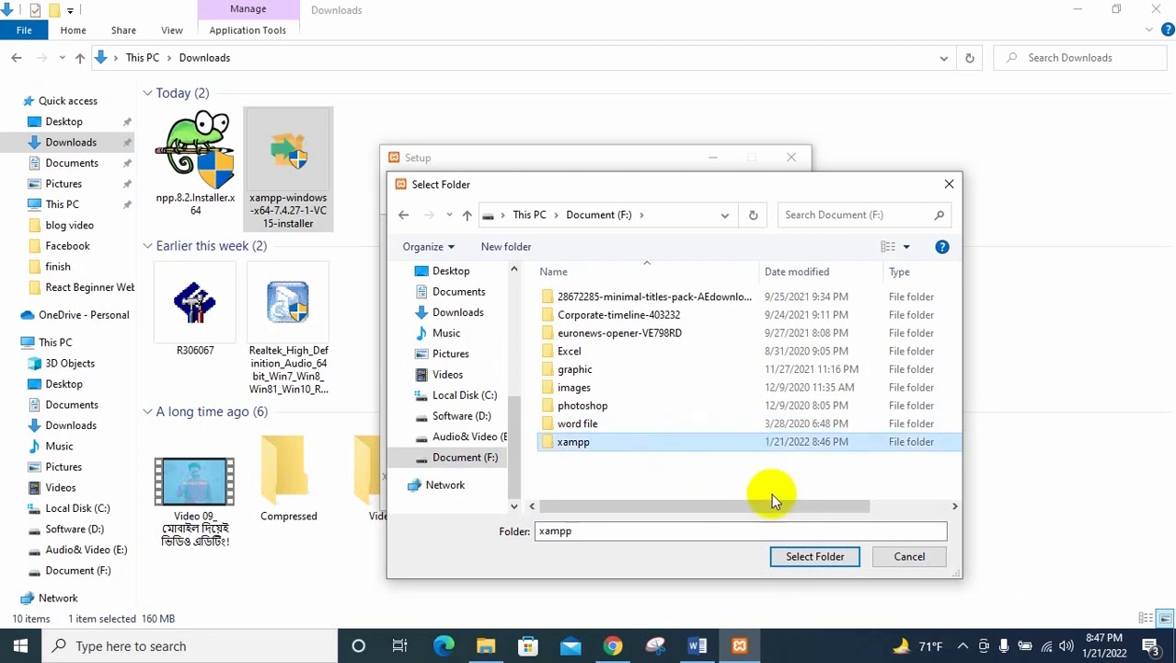
left_click(808, 558)
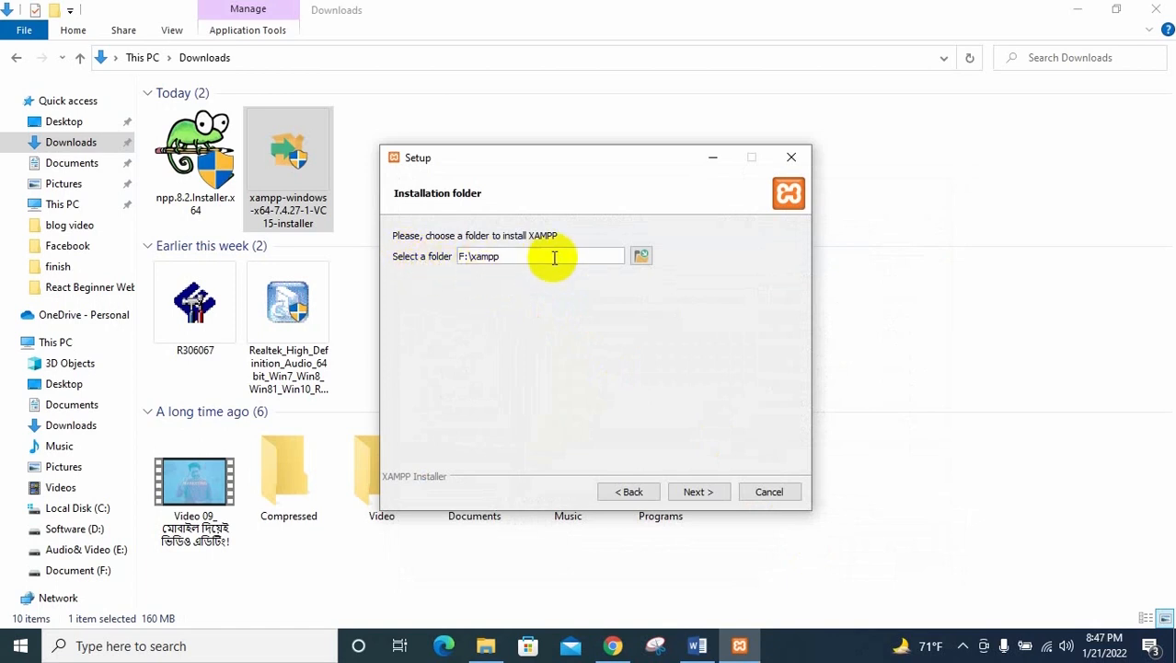
left_click_drag(554, 258, 477, 260)
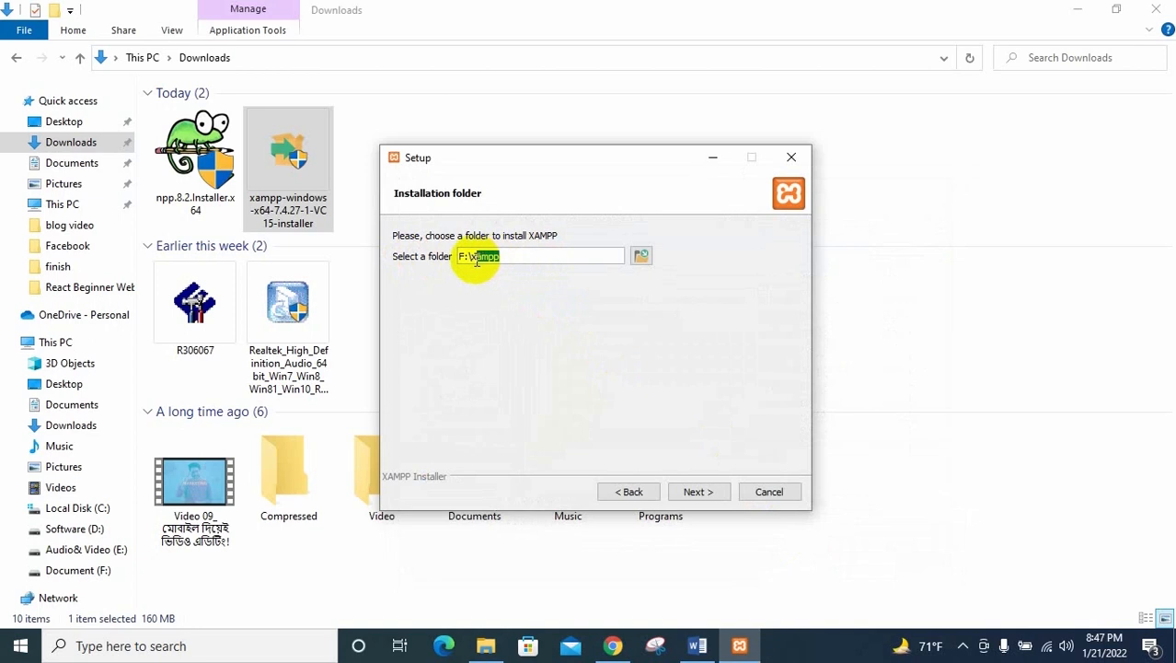
left_click(512, 258)
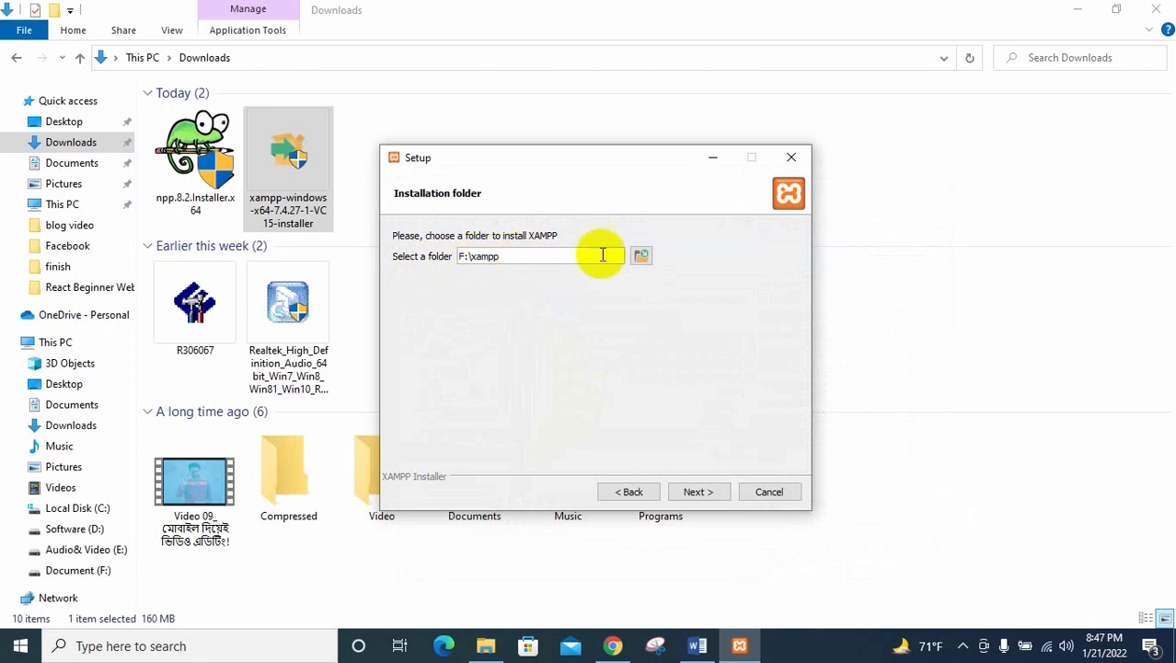
left_click(699, 492)
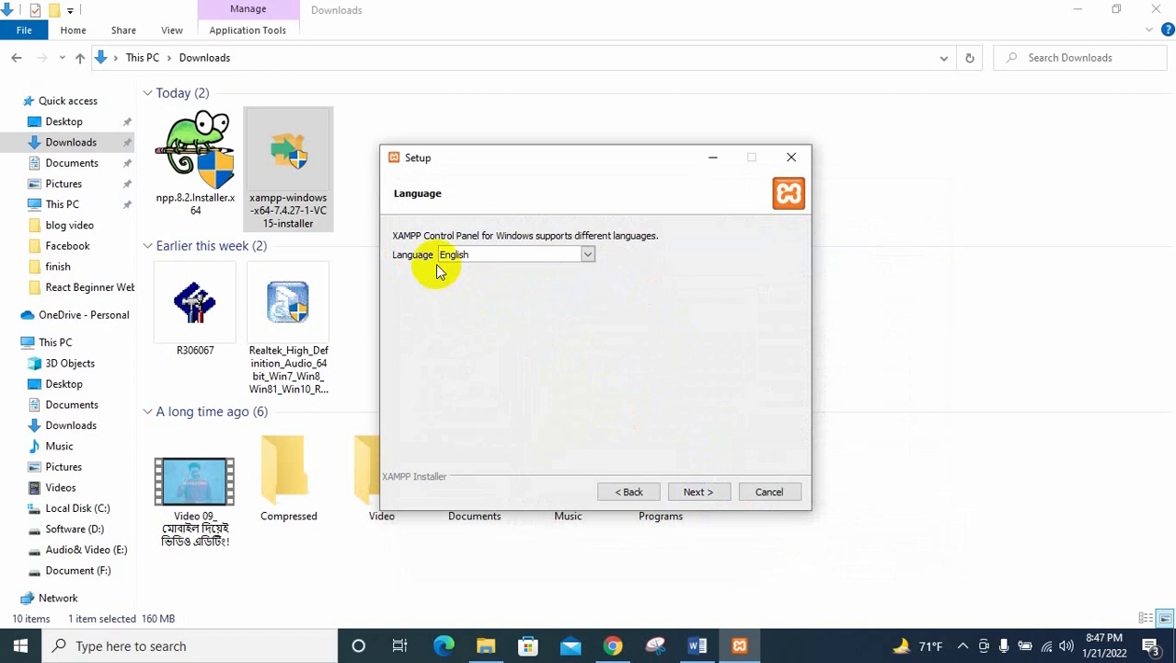
- Keep English as the control panel language and turn off the Learn more about Bitnami for XAMPP option
left_click(696, 489)
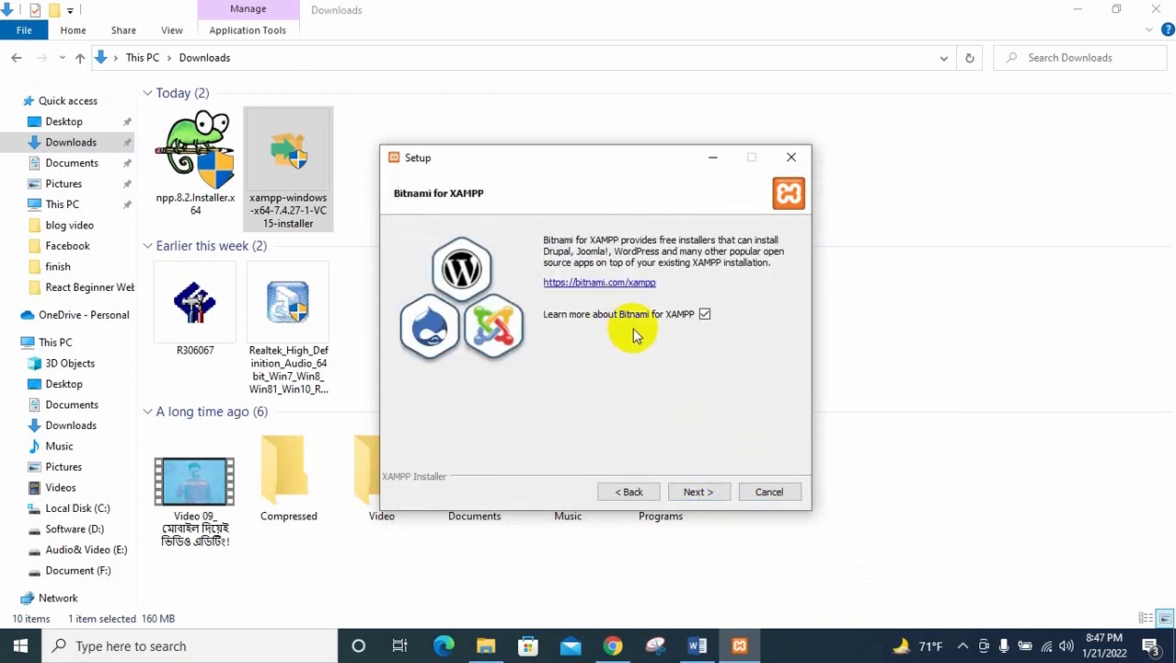
left_click(704, 315)
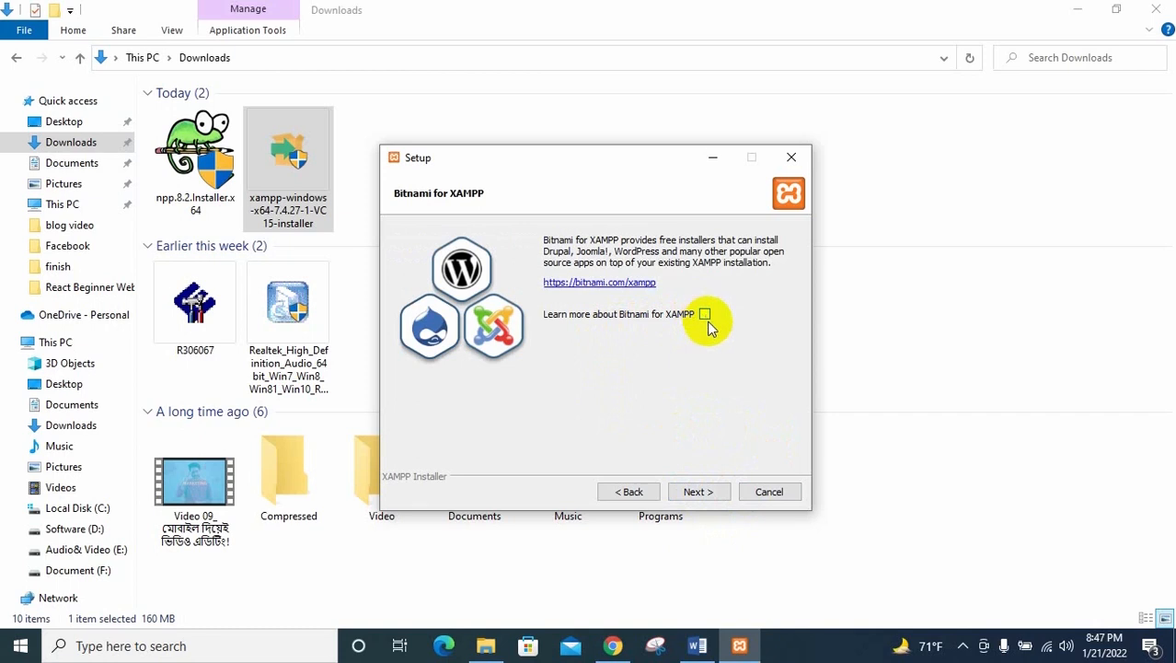
- Run the XAMPP installation, allowing Apache HTTP Server through the firewall on public networks, and finish the wizard with the Control Panel set to start
left_click(697, 492)
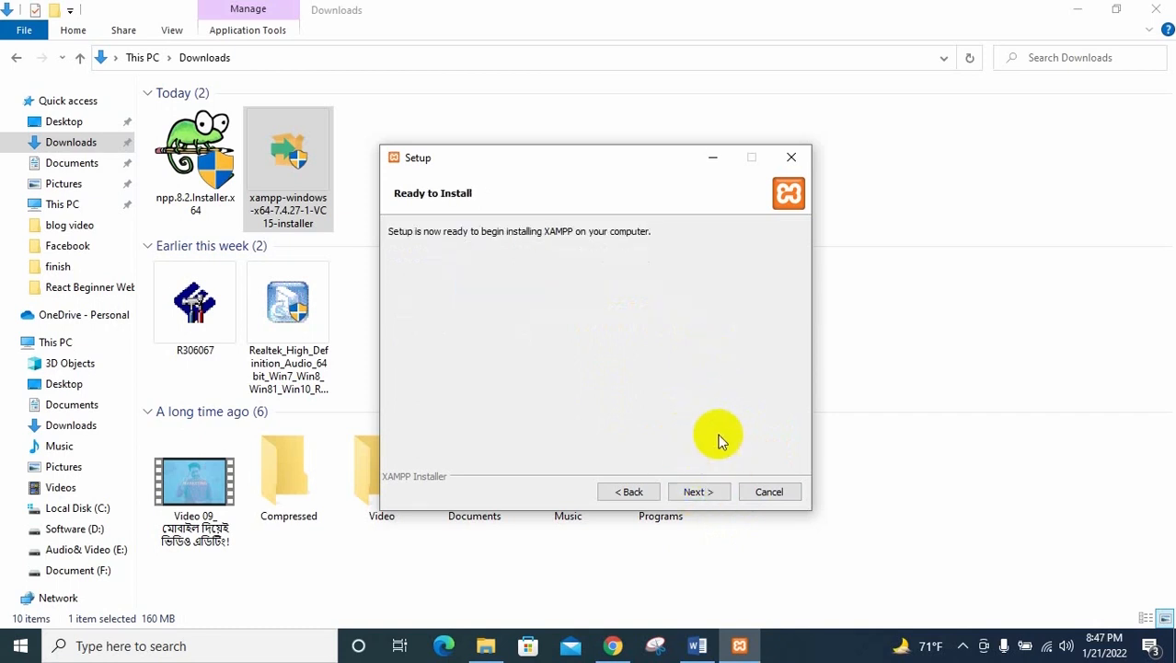
left_click(714, 492)
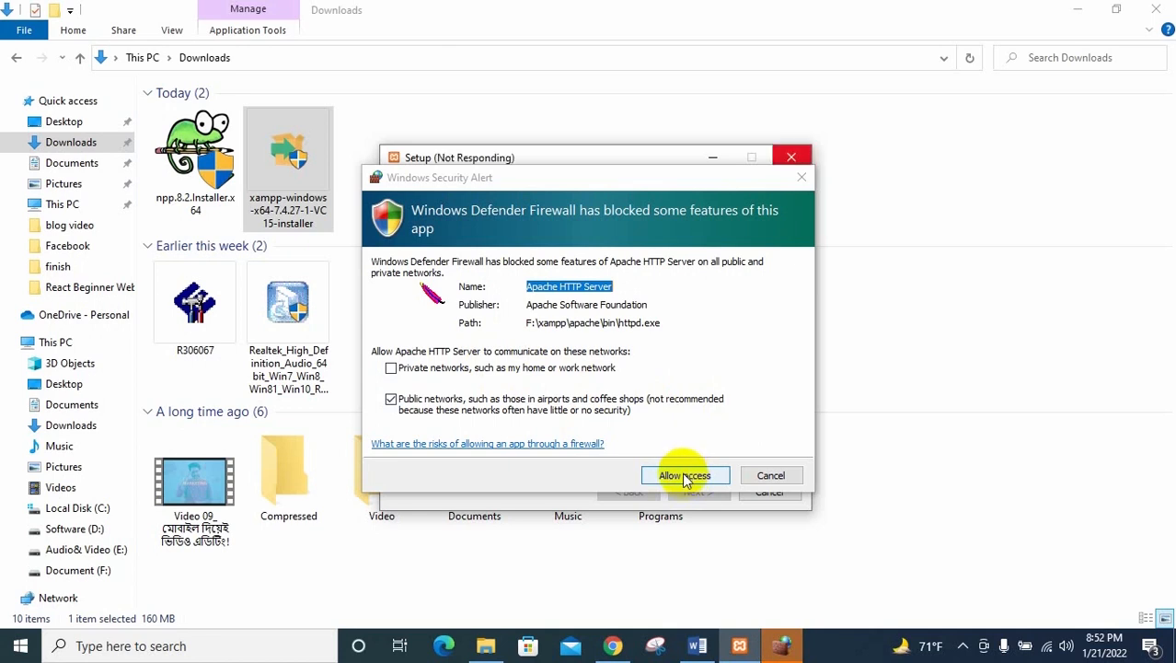
left_click(684, 476)
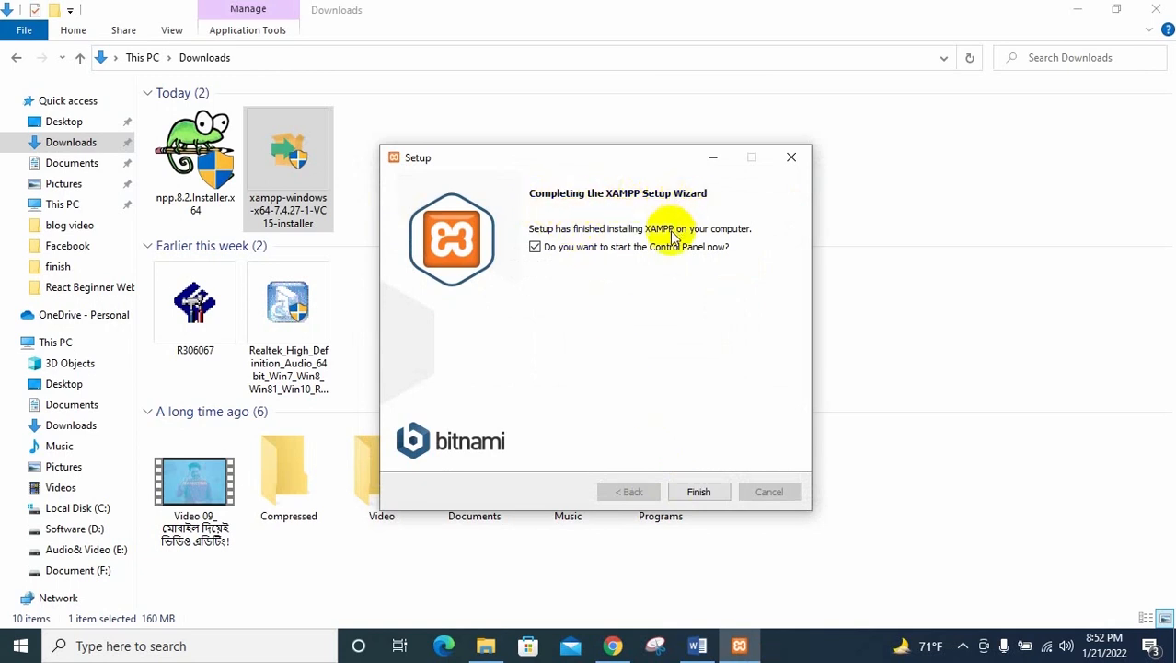
left_click(699, 491)
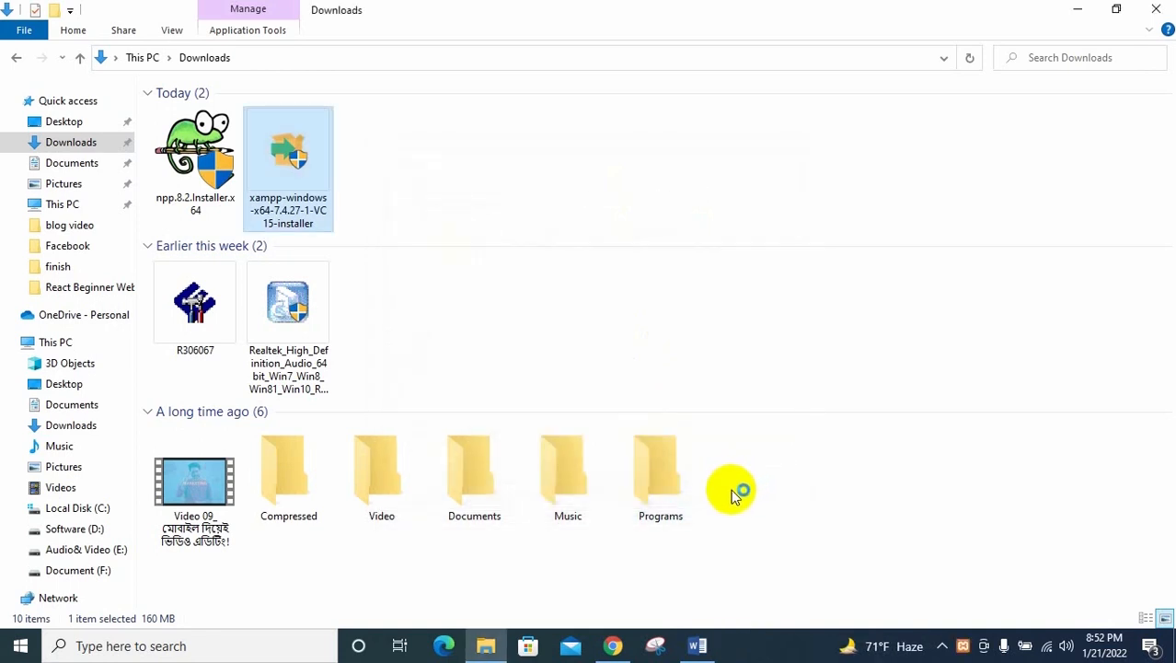
- Close the Downloads window and the XAMPP Control Panel
left_click(1157, 9)
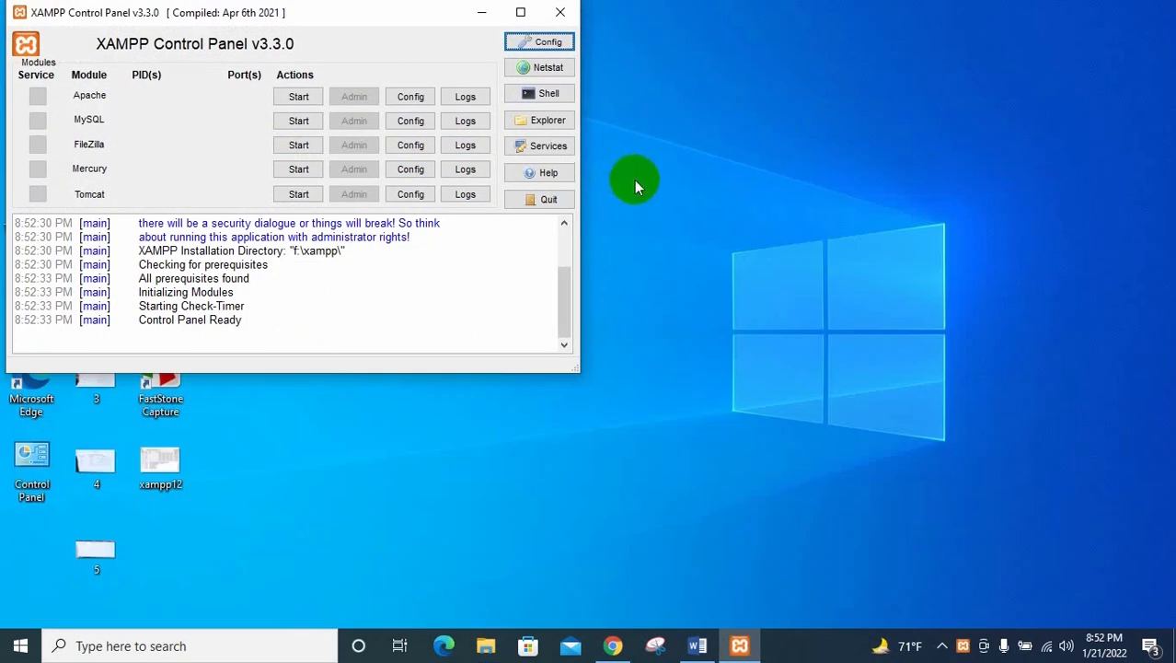
left_click_drag(313, 21, 518, 79)
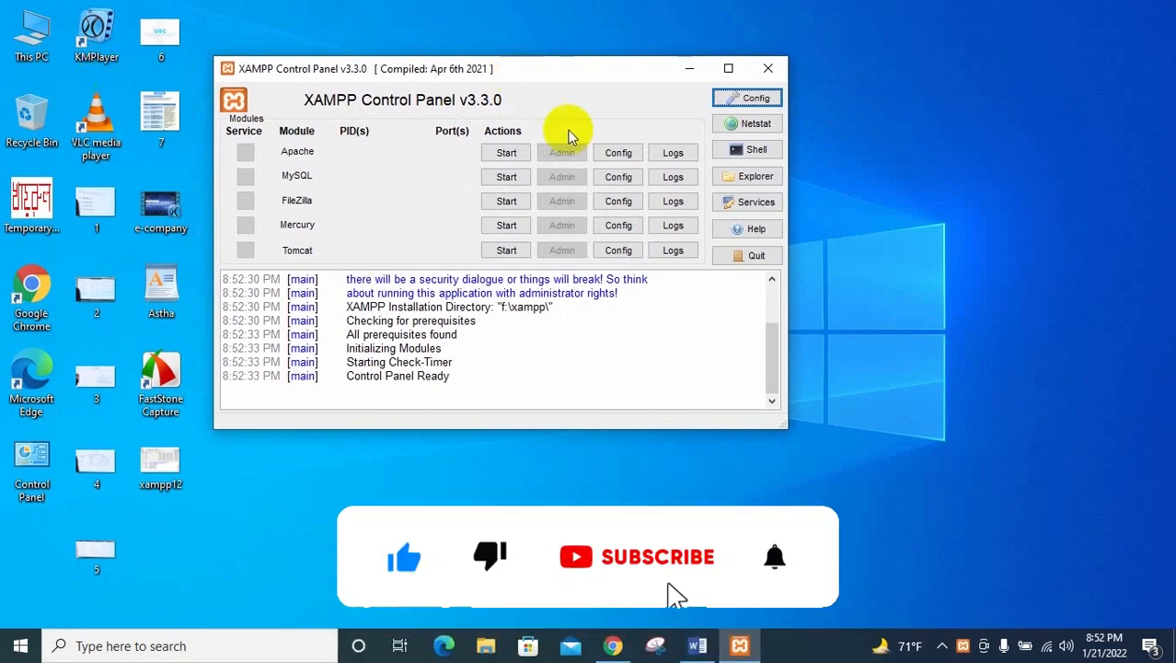
left_click(762, 70)
- Open the xampp folder on the Document (F:) drive and show its contents as large icons
double_click(33, 29)
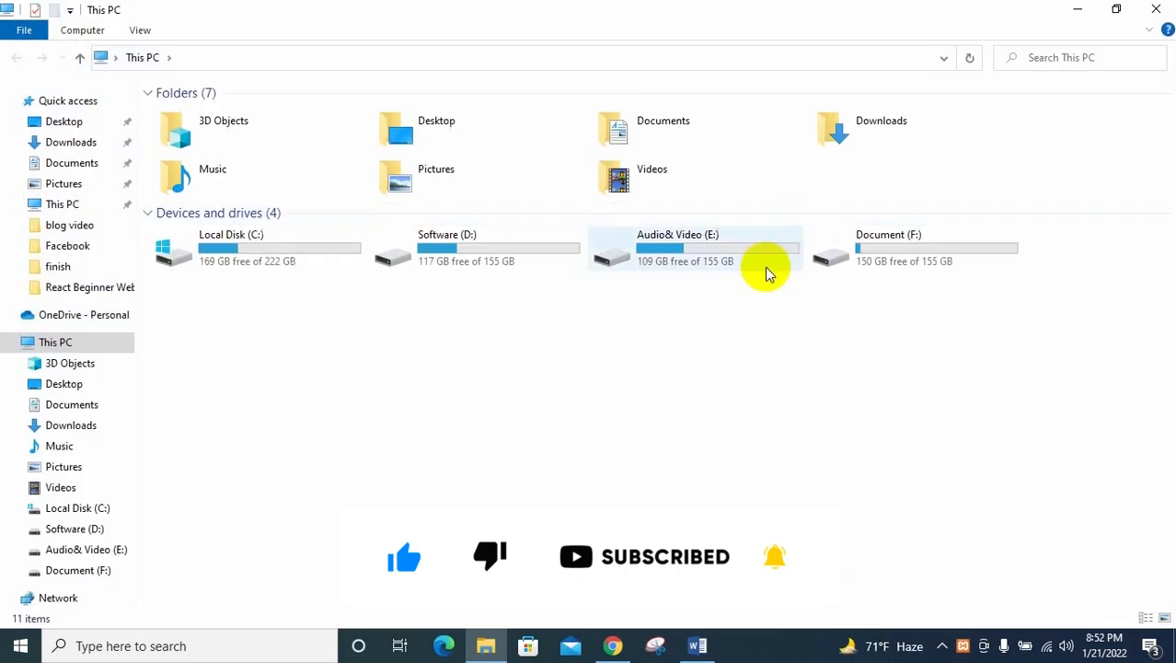
double_click(916, 273)
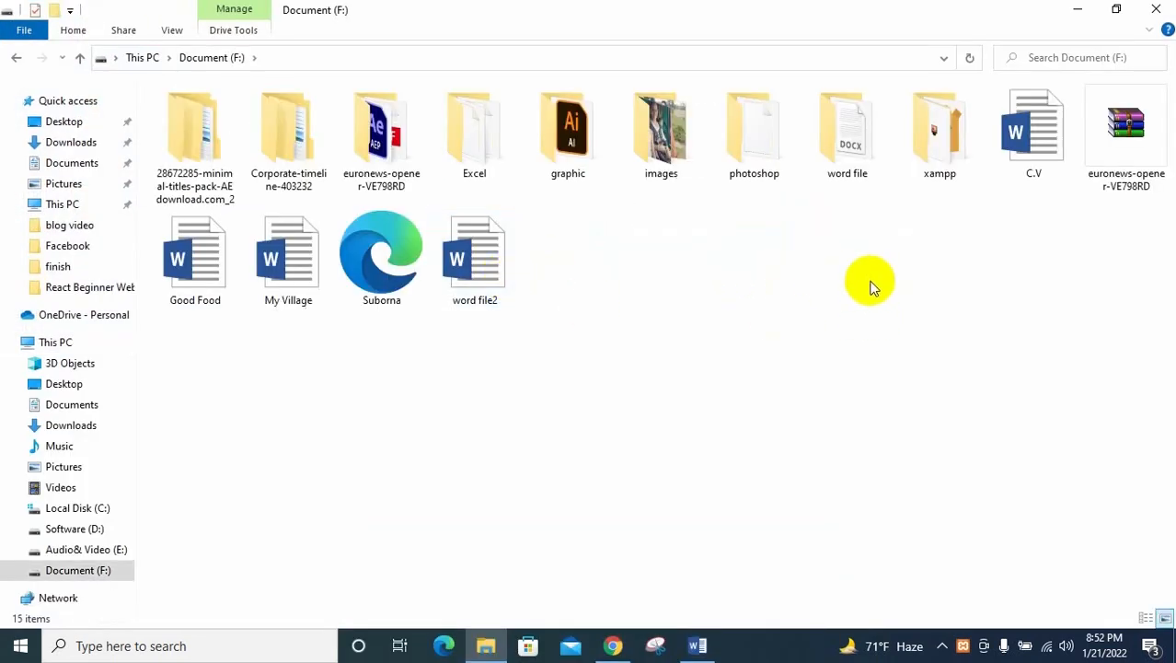
double_click(932, 170)
left_click(96, 570)
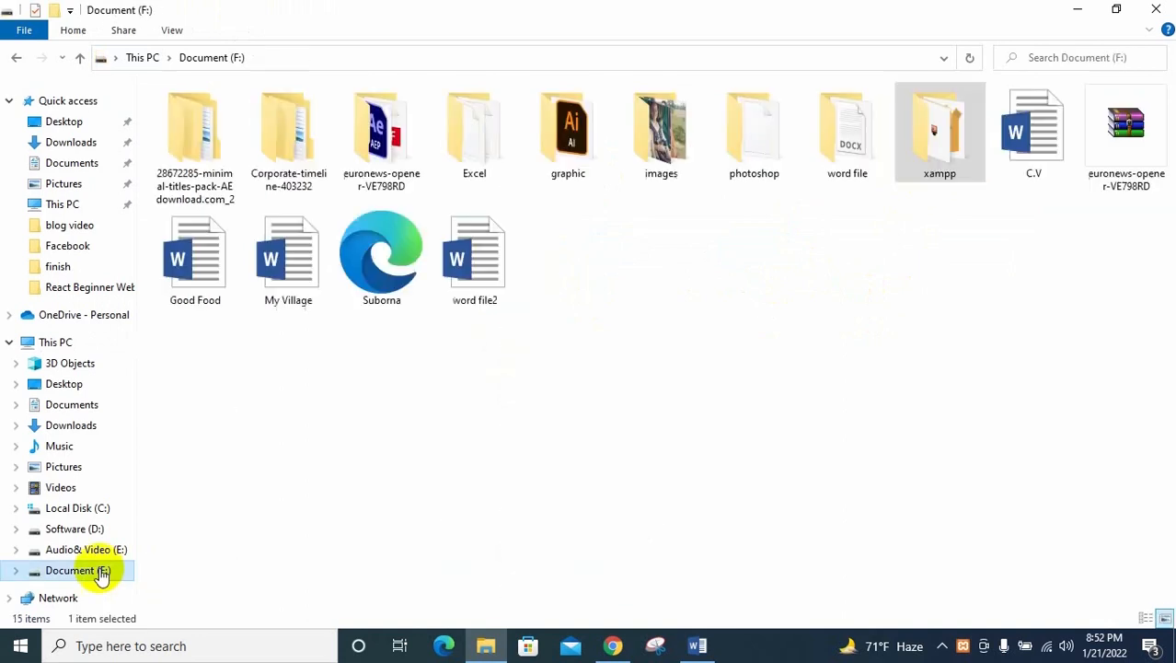
double_click(946, 170)
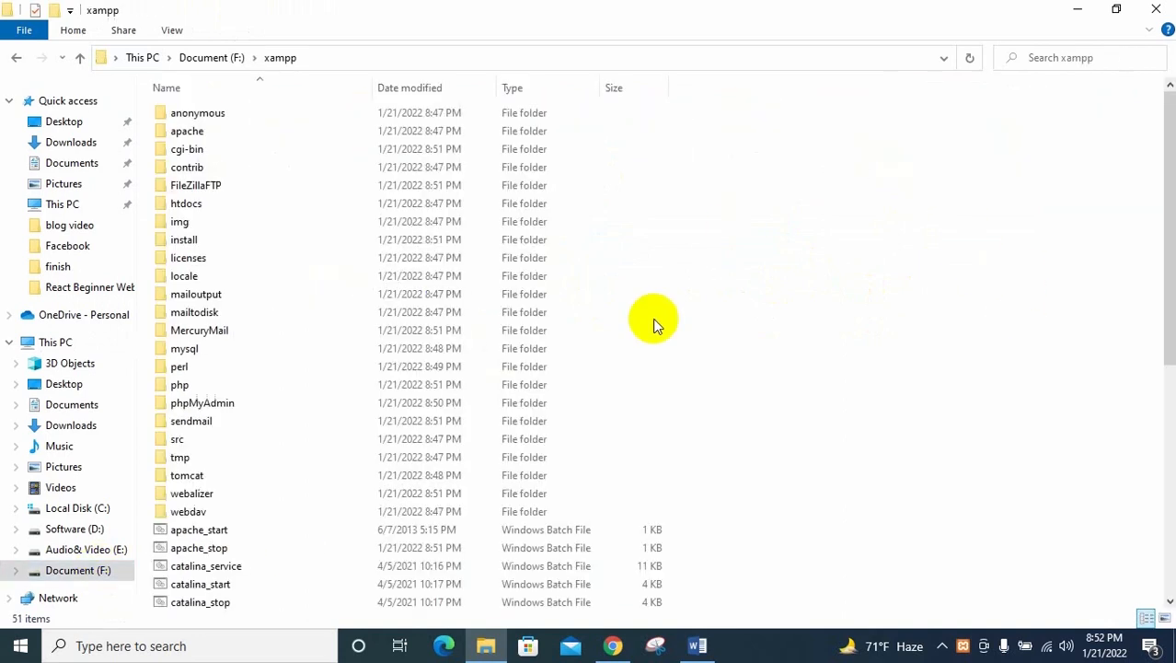
left_click(1165, 619)
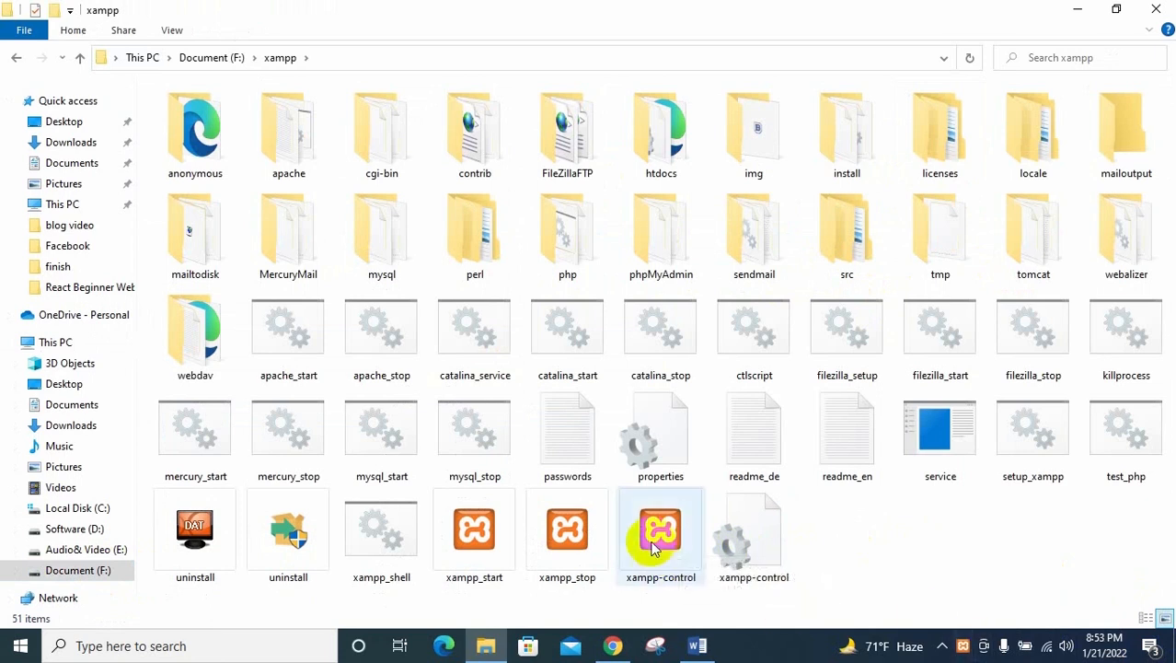
- Launch xampp-control and start the Apache and MySQL modules, allowing mysqld through the firewall on public networks
double_click(652, 541)
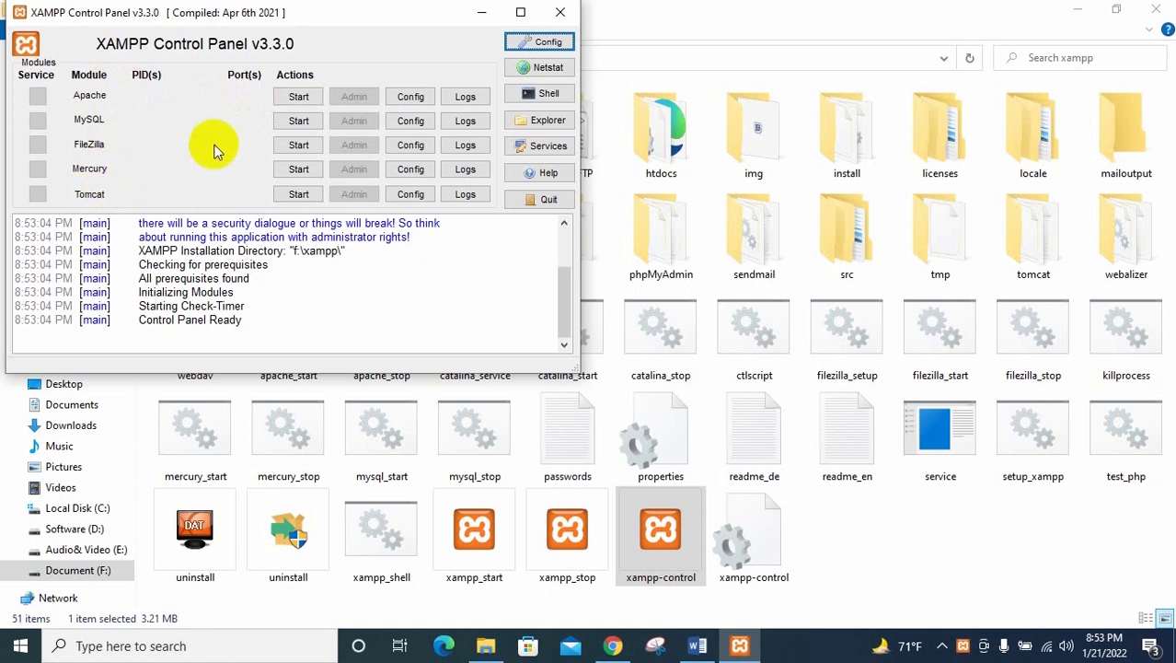
left_click(299, 98)
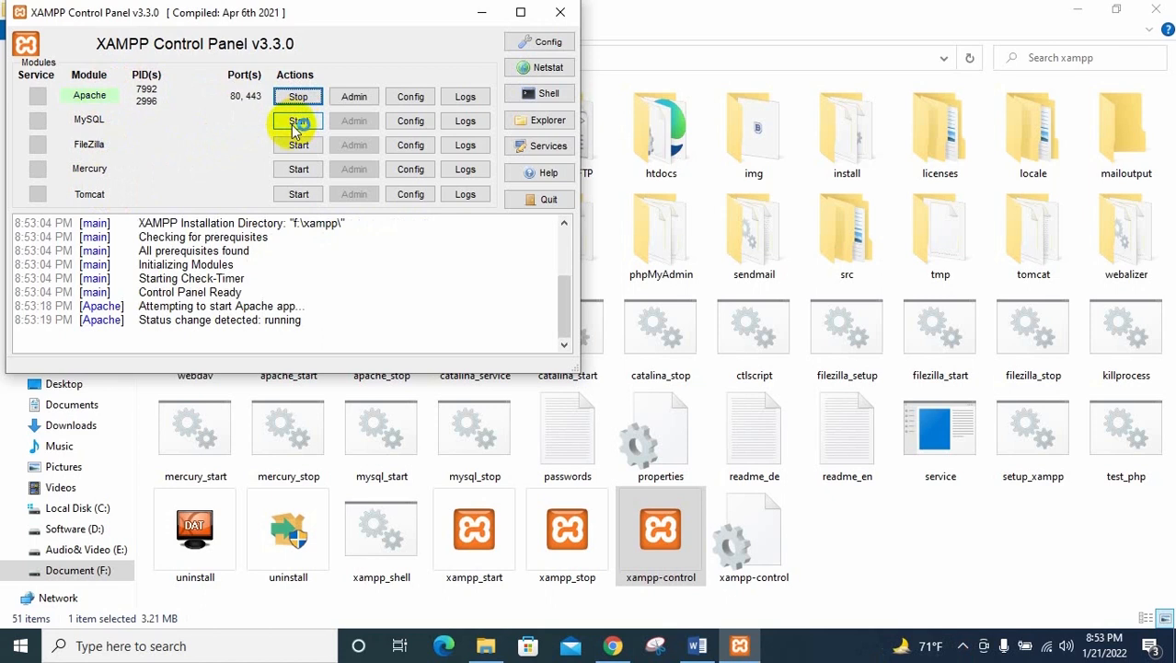
left_click(299, 122)
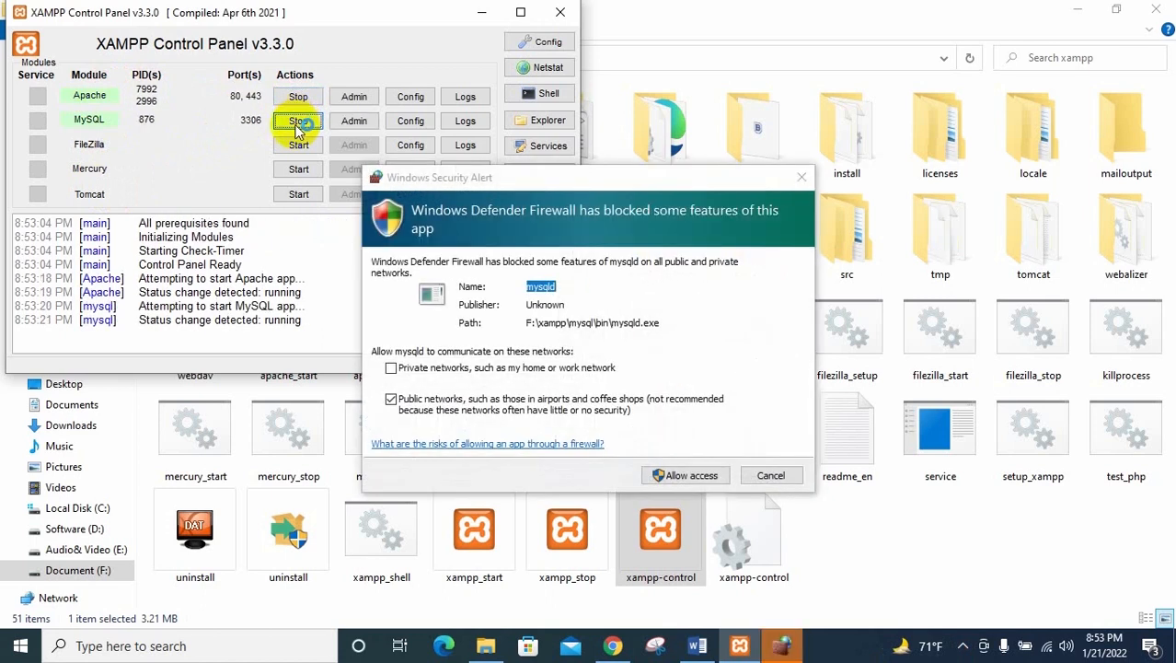
left_click(691, 475)
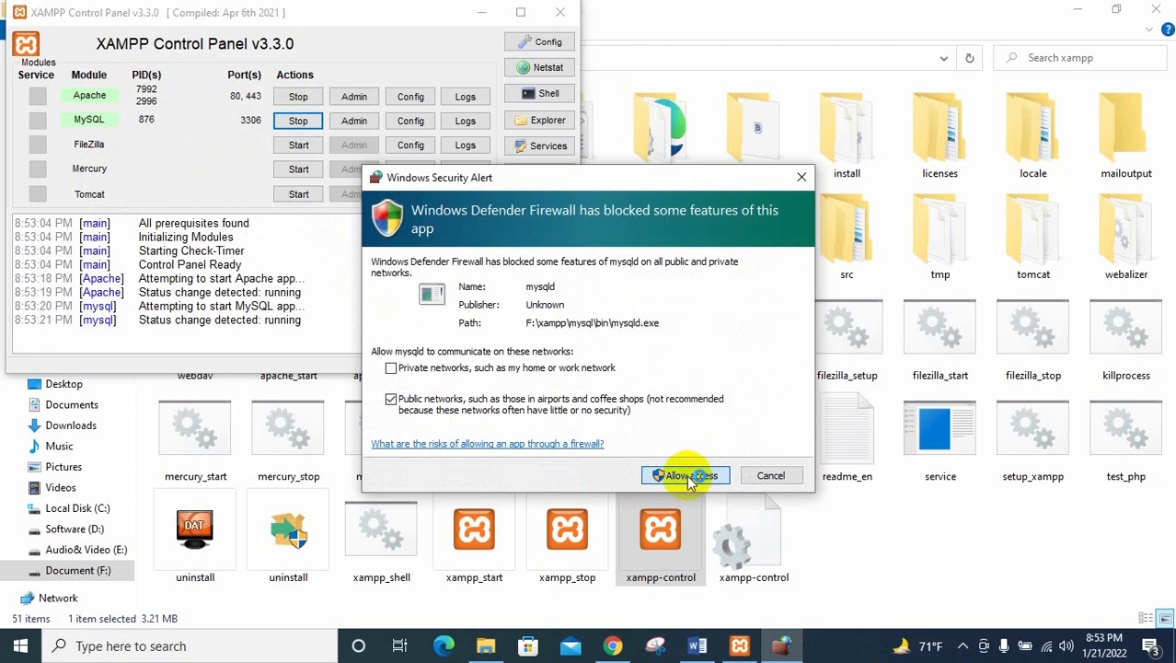
left_click(481, 12)
- Switch to Chrome and replace the old download and search tabs with a single new tab
left_click(613, 645)
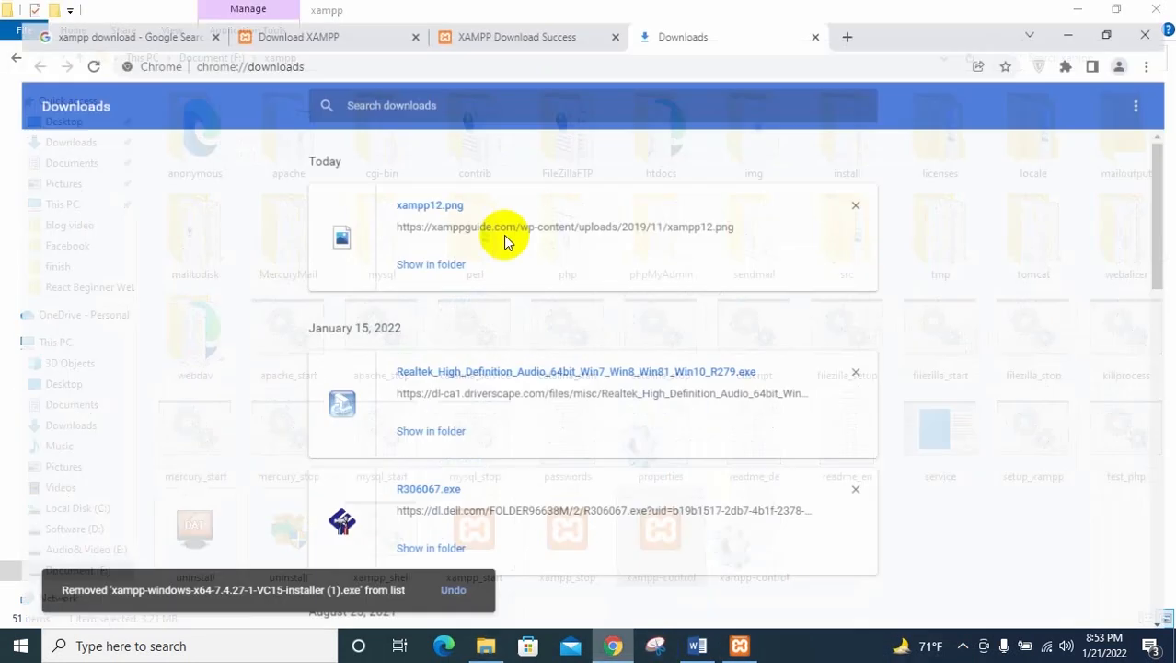
left_click(612, 13)
left_click(406, 14)
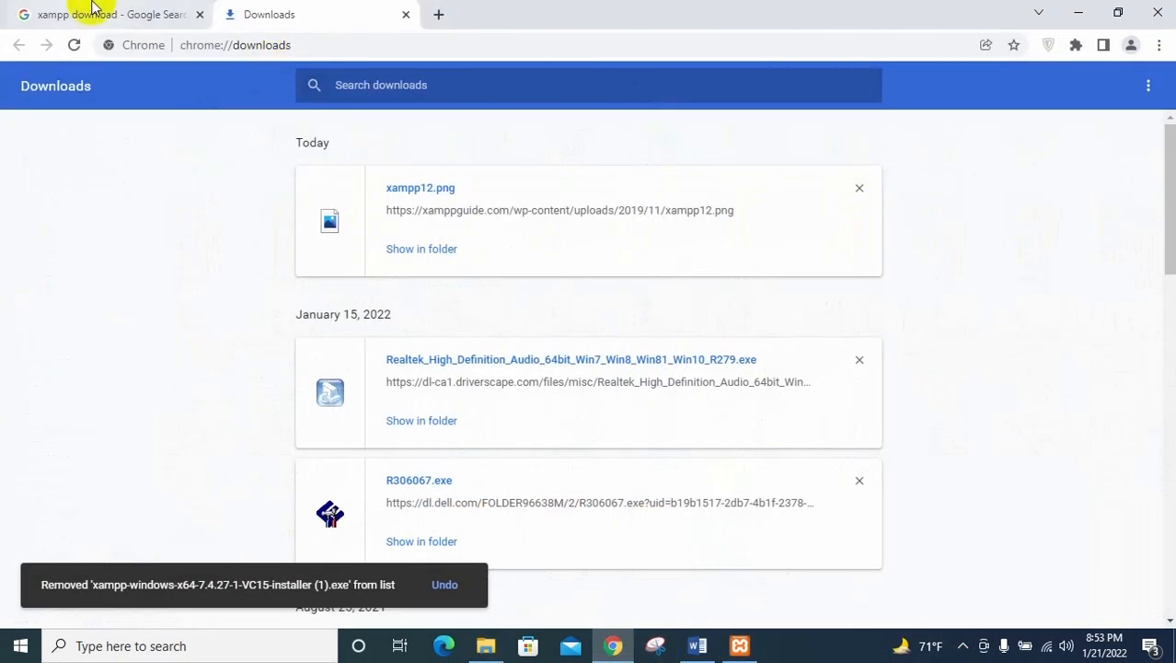
left_click(199, 14)
left_click(230, 16)
left_click(200, 14)
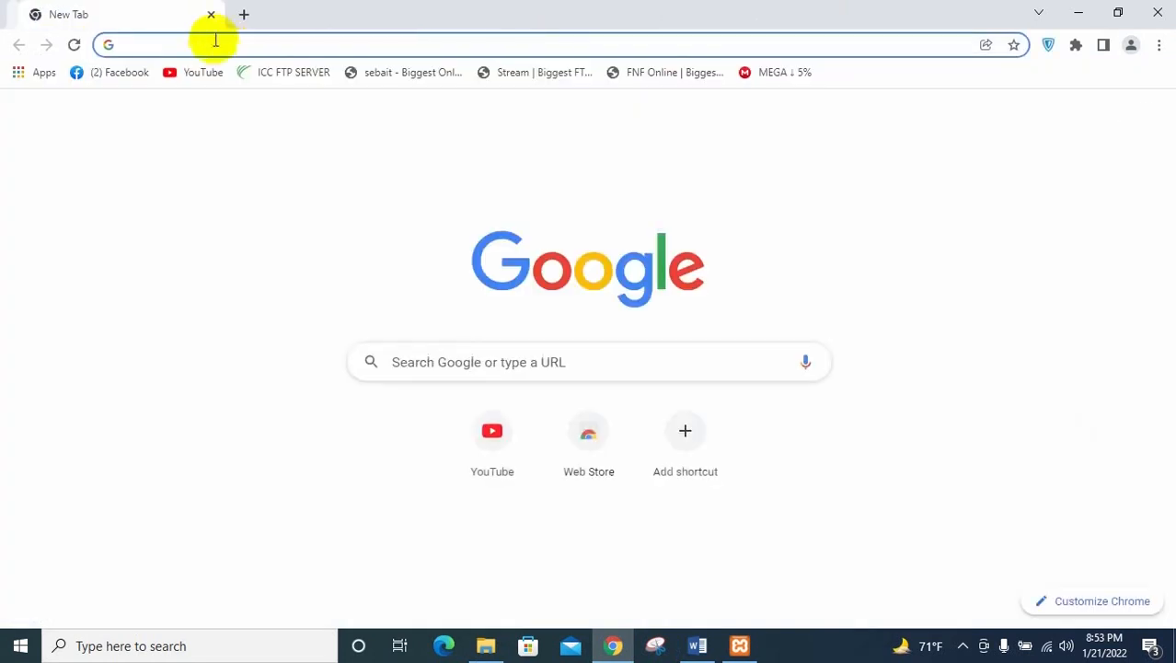
- Load localhost in the browser to check the XAMPP welcome page
type("o")
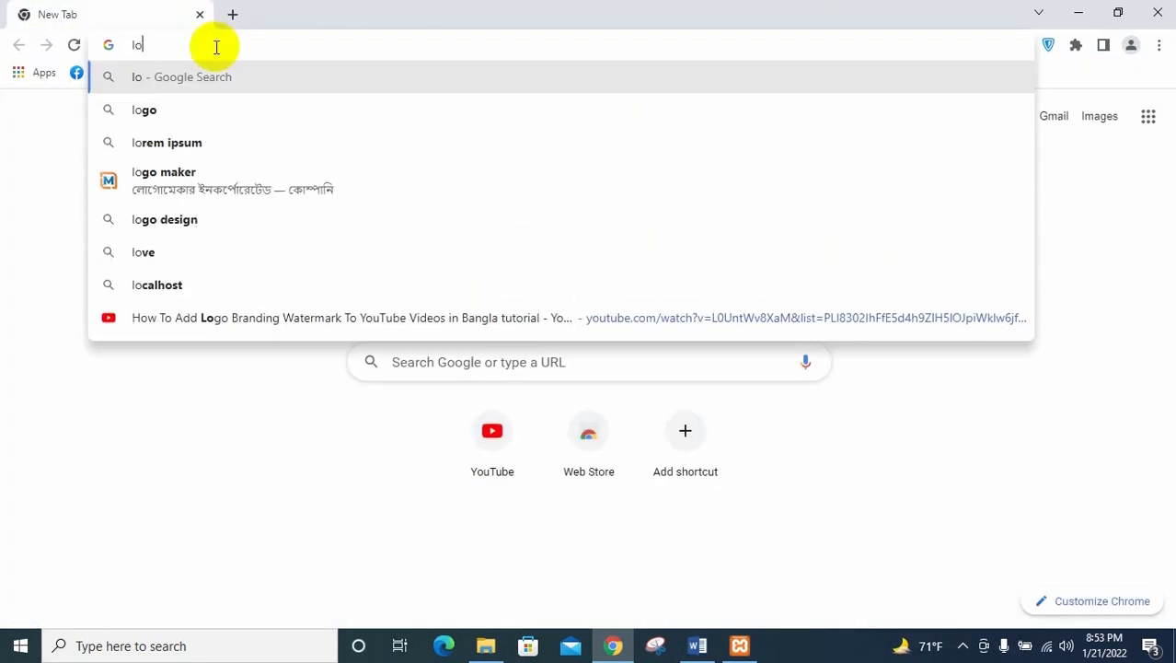
key("BackSpace")
key("BackSpace")
type("local")
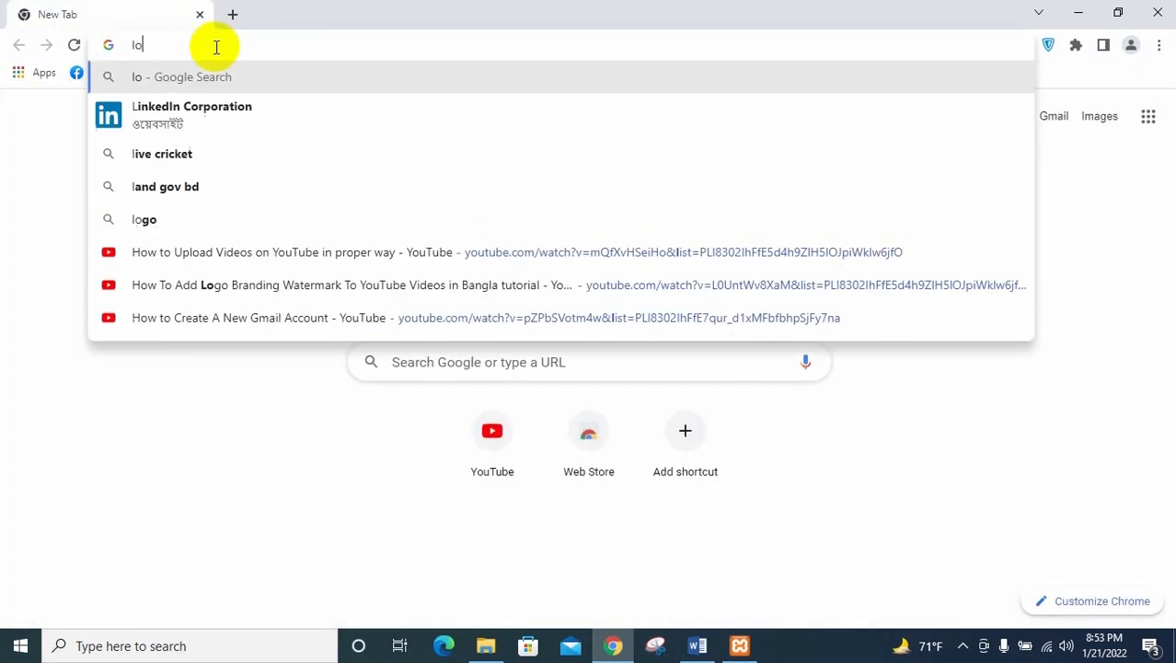
type("host")
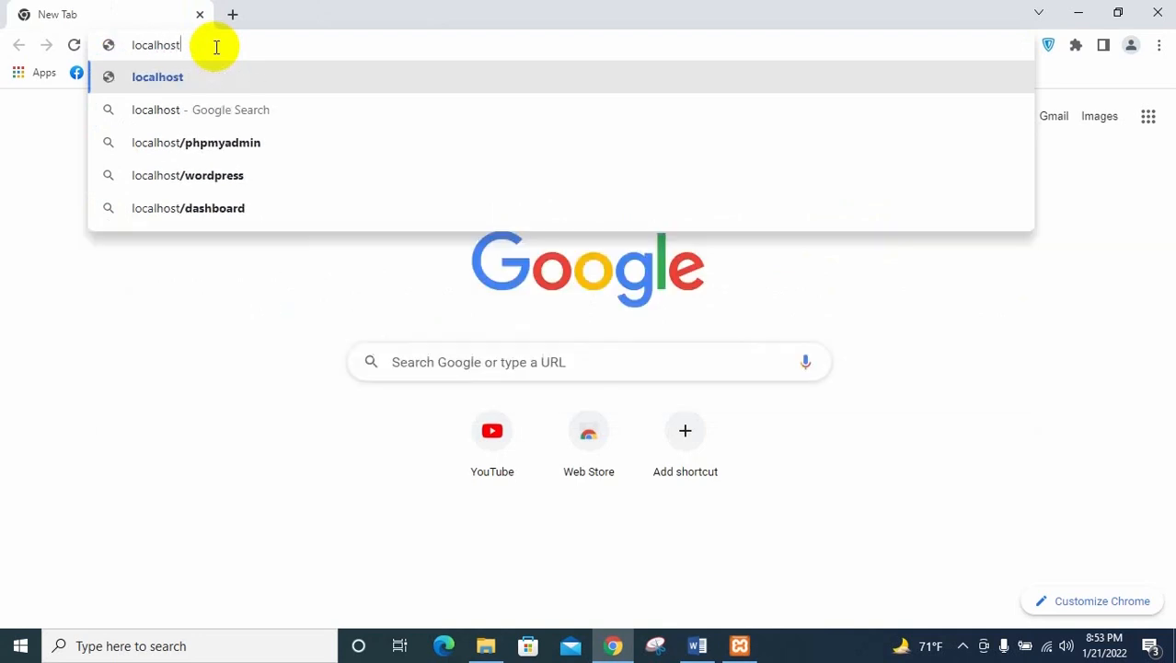
key("Return")
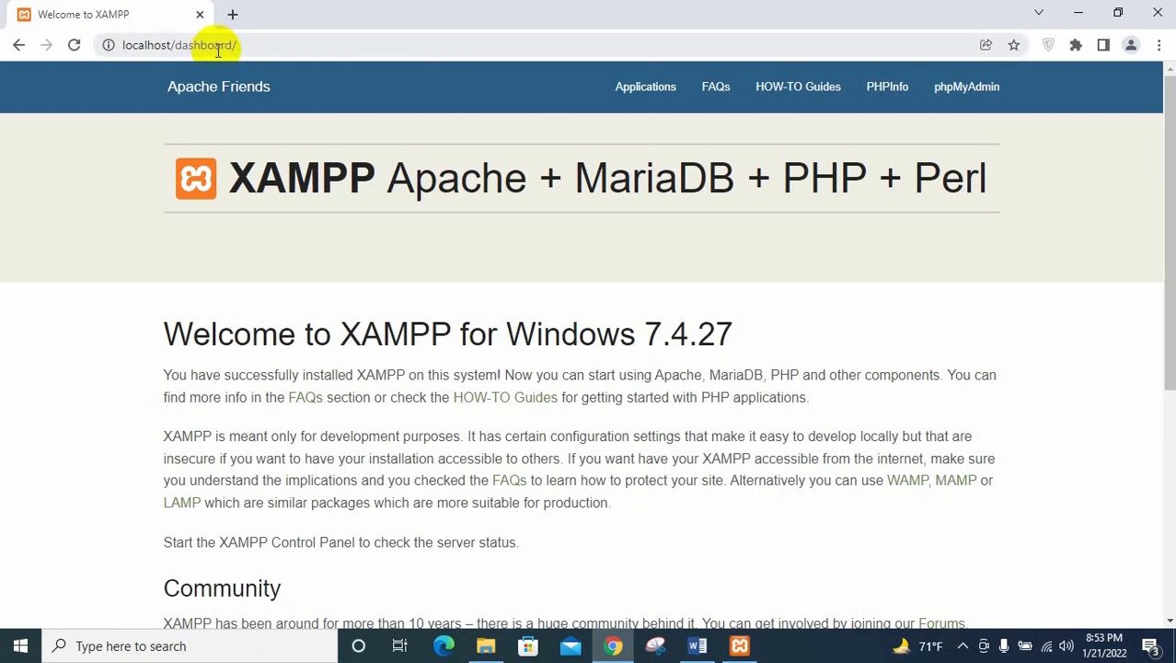
- Open localhost/phpmyadmin in a new browser tab
left_click(232, 14)
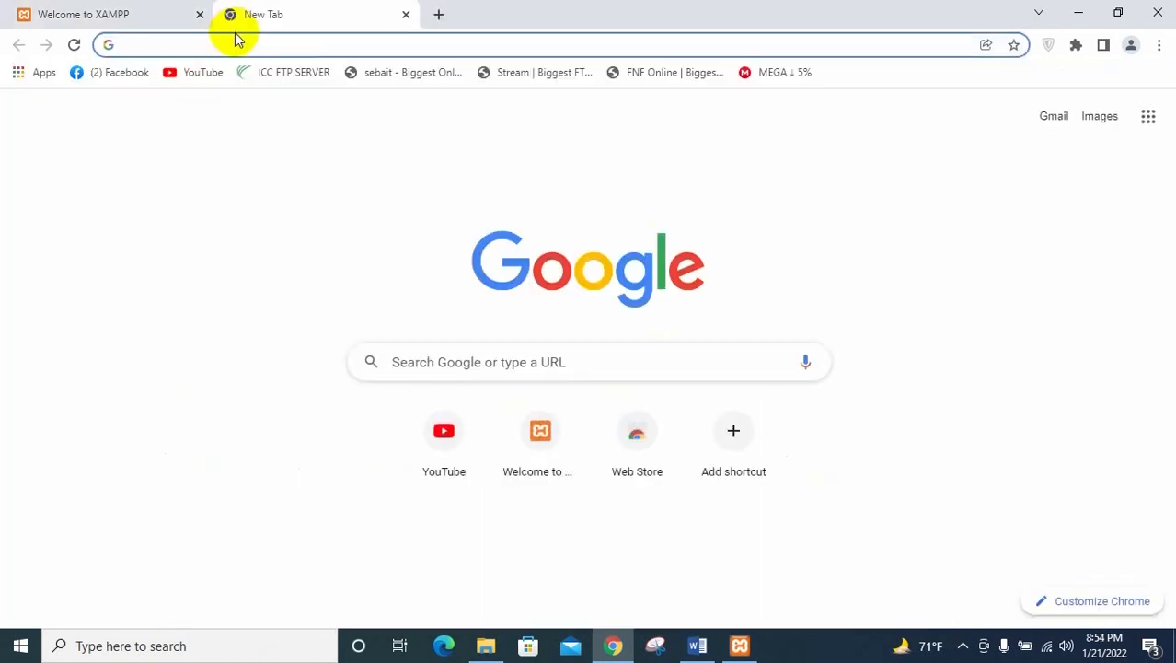
type("lo")
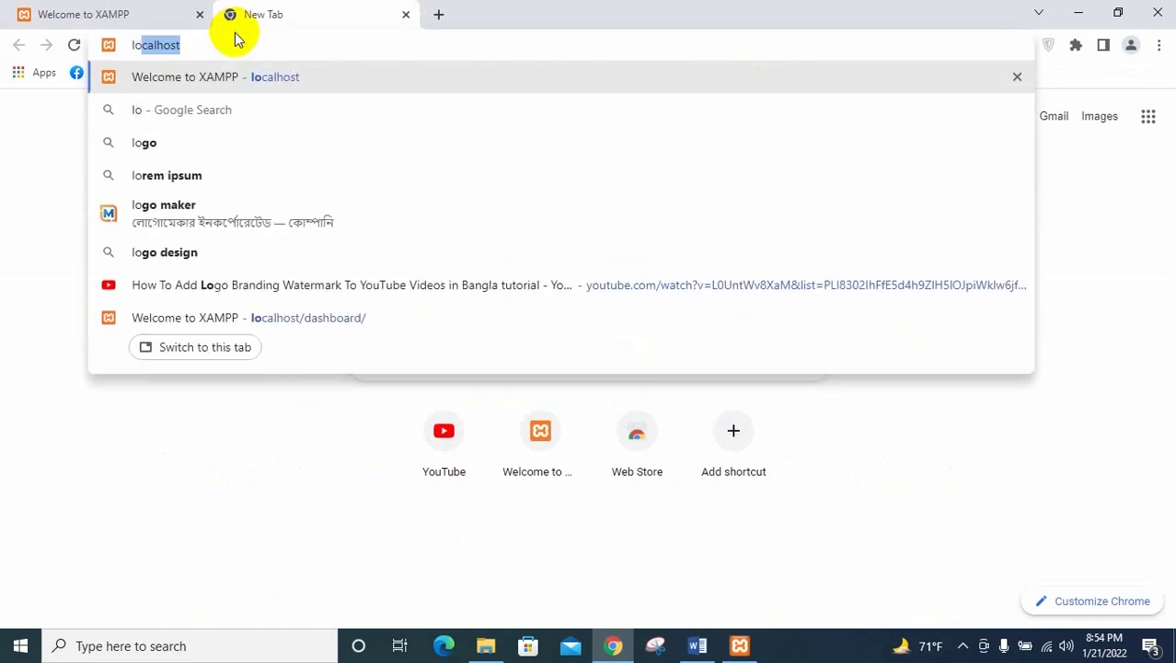
key("Right")
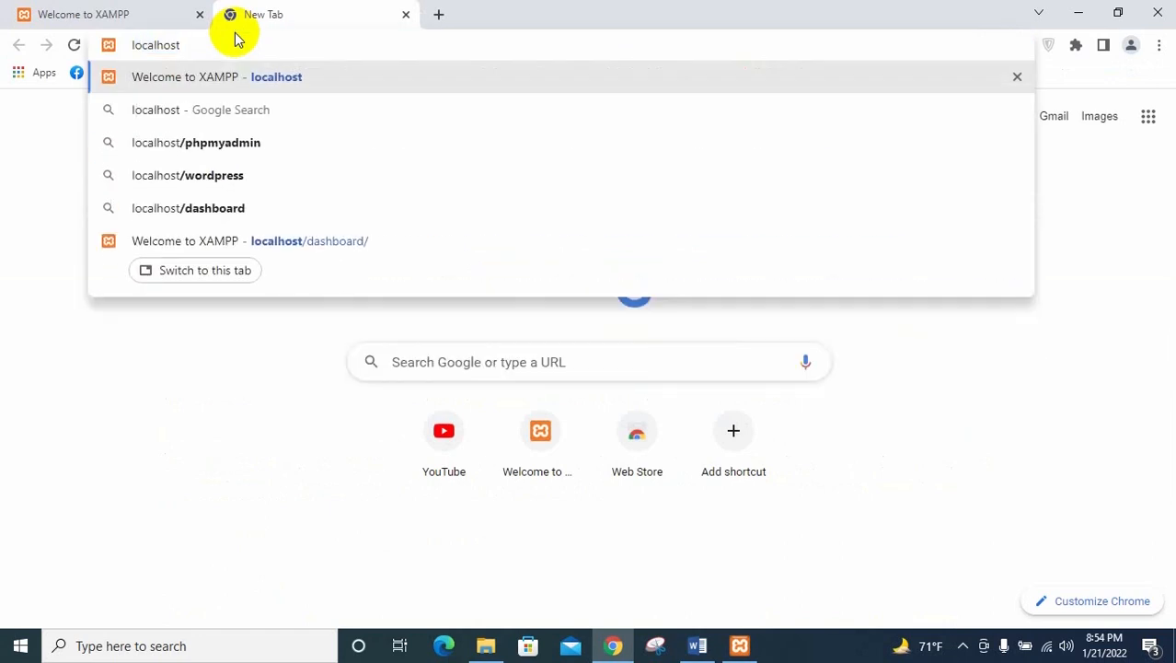
type("/php")
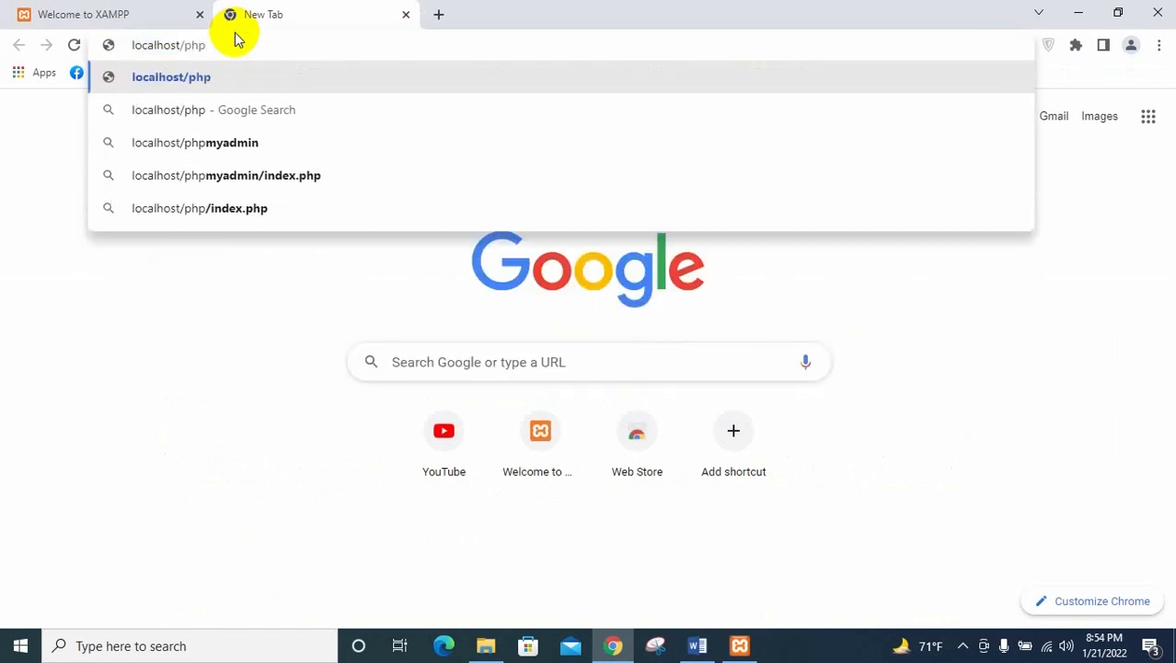
type("myadm")
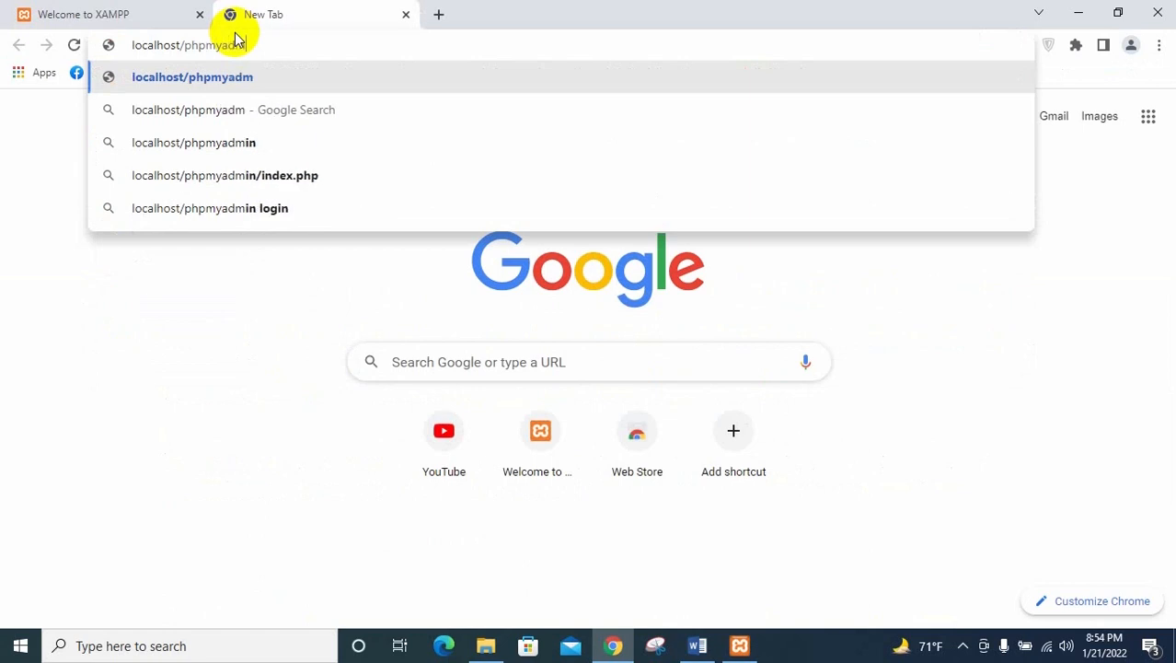
type("in")
key("Return")
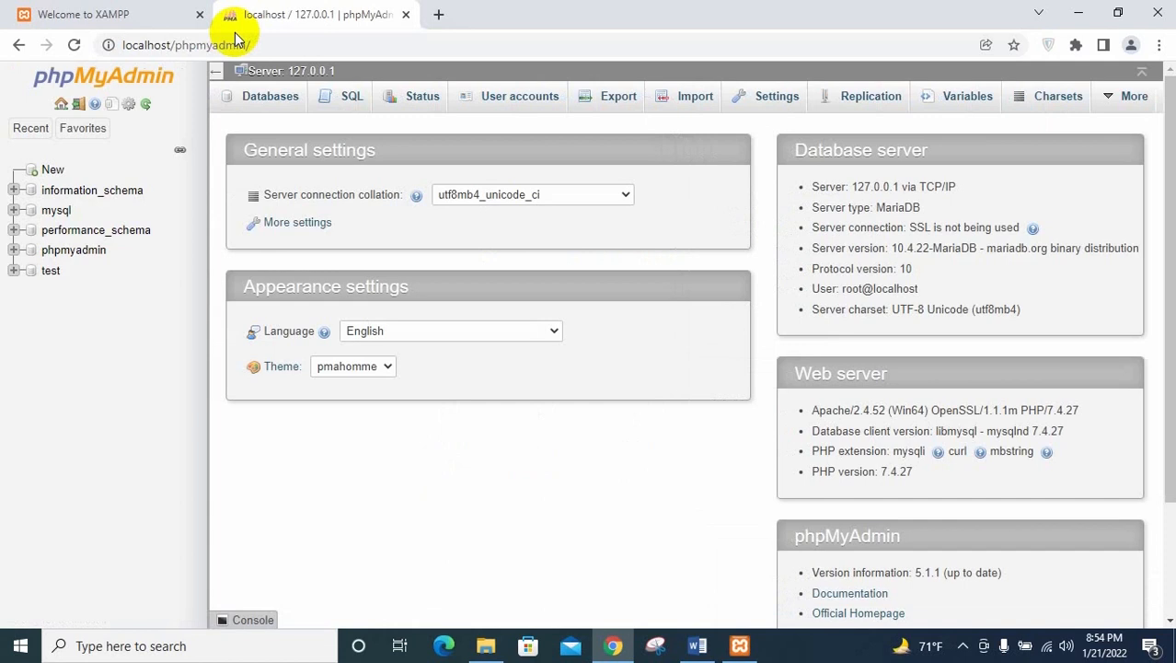
- Open phpMyAdmin's new database form and examine its name field and collation options without creating a database
left_click(53, 171)
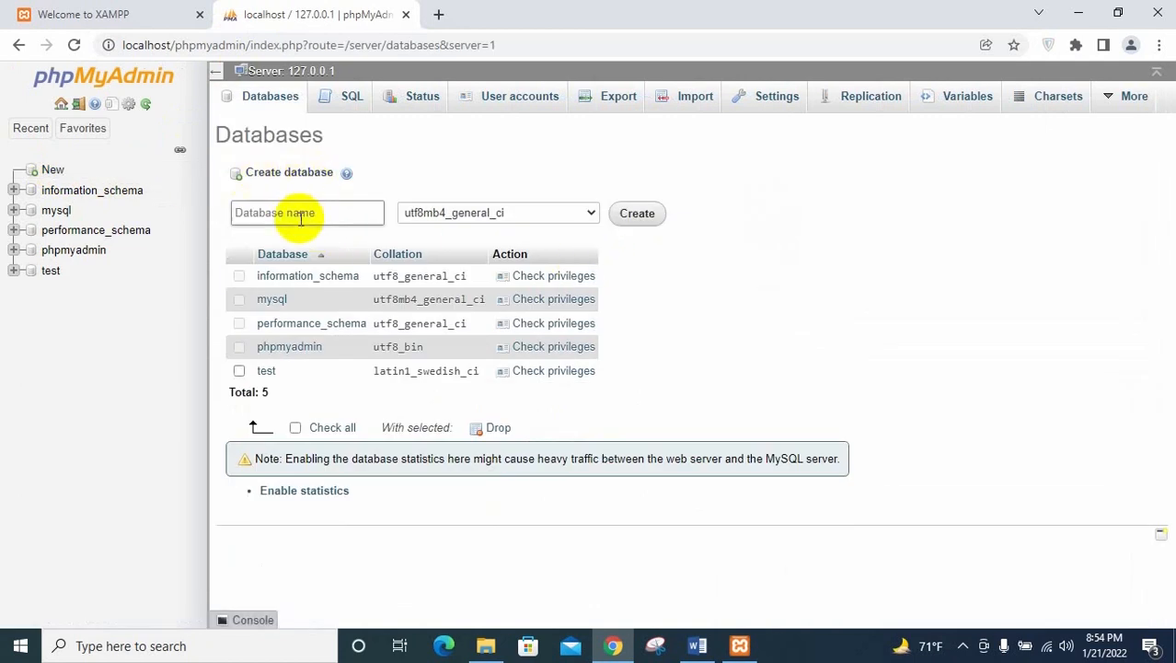
left_click(300, 213)
left_click(517, 215)
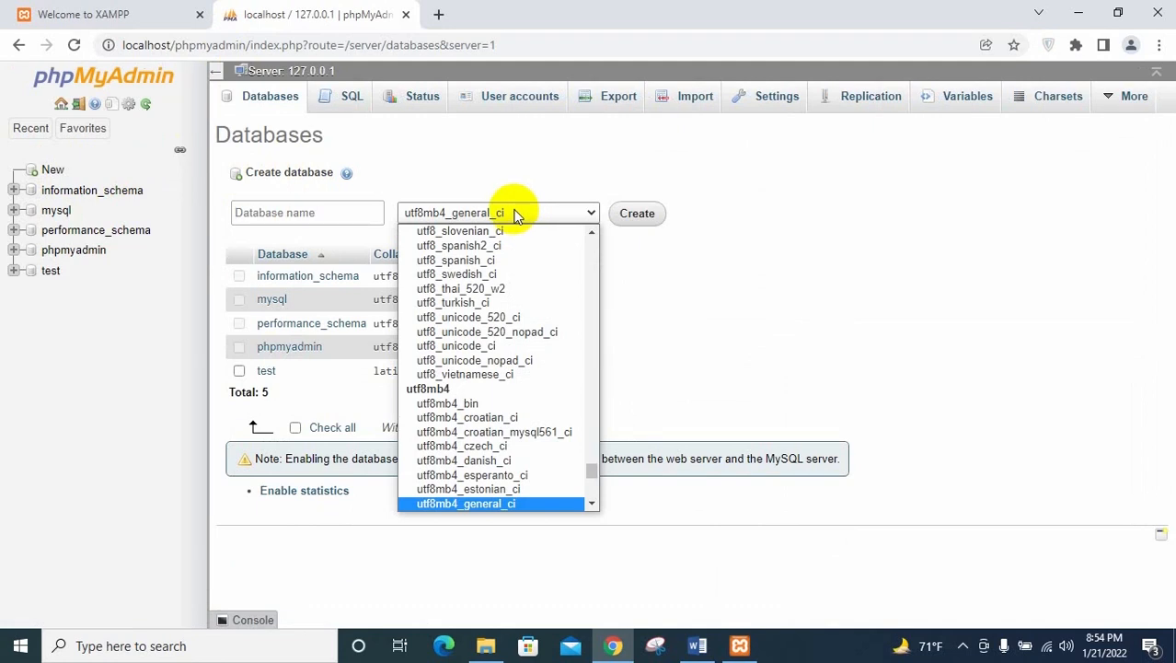
left_click(698, 268)
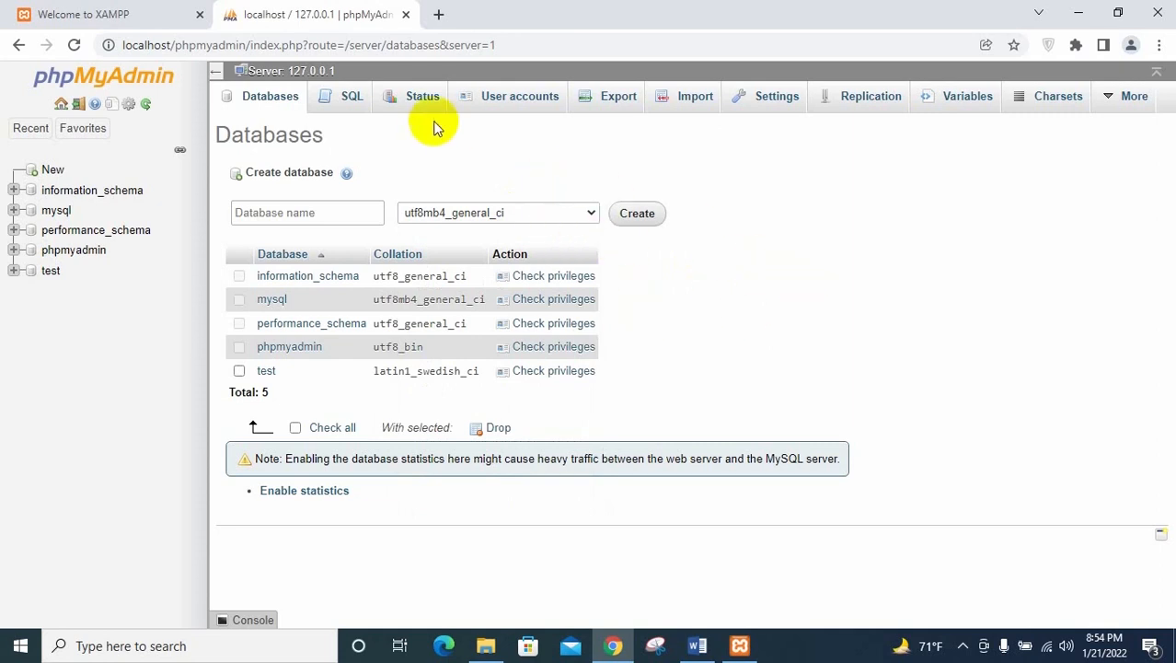
- Close the phpMyAdmin and XAMPP dashboard tabs, and open the htdocs folder inside F:\xampp in File Explorer
left_click(405, 16)
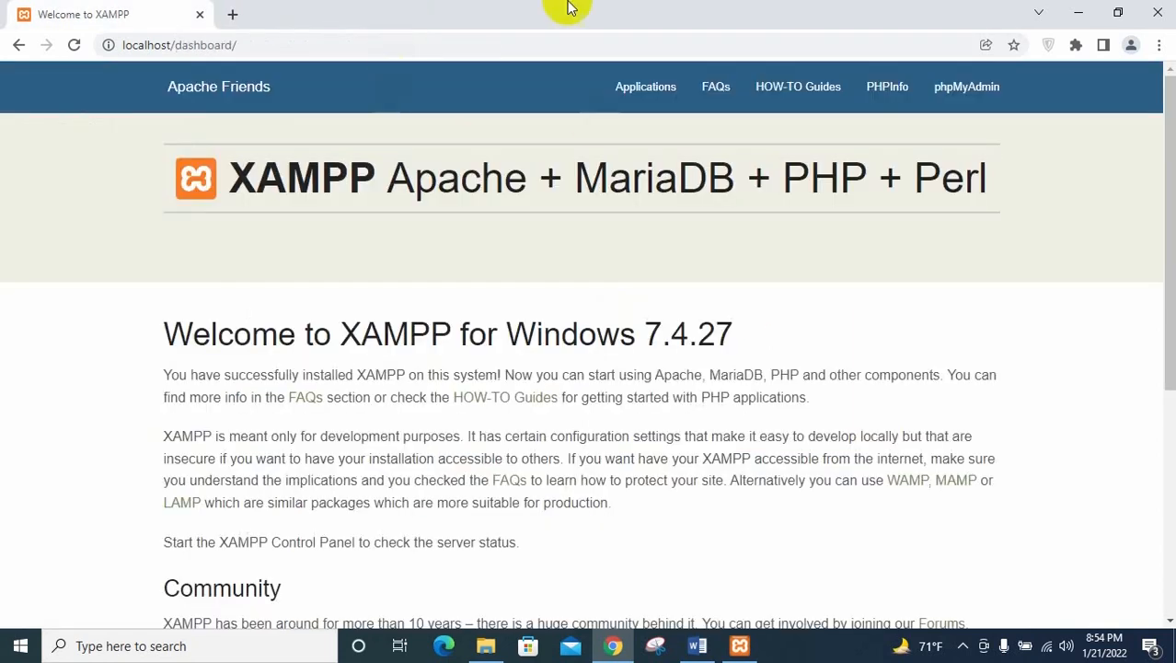
left_click(234, 17)
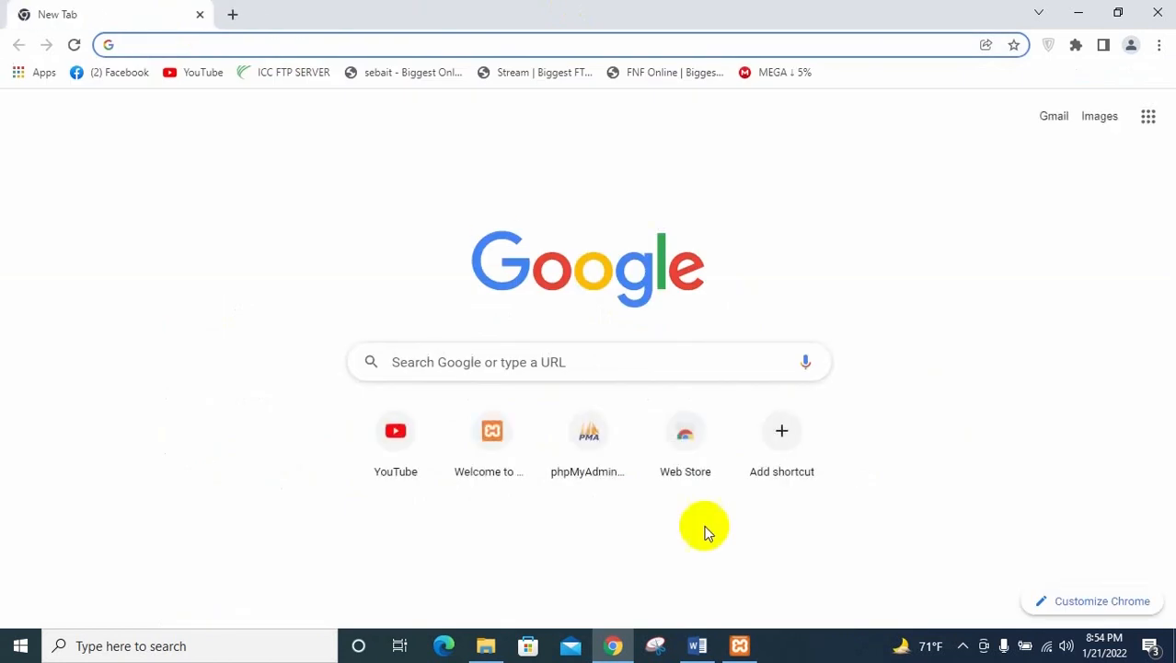
left_click(500, 649)
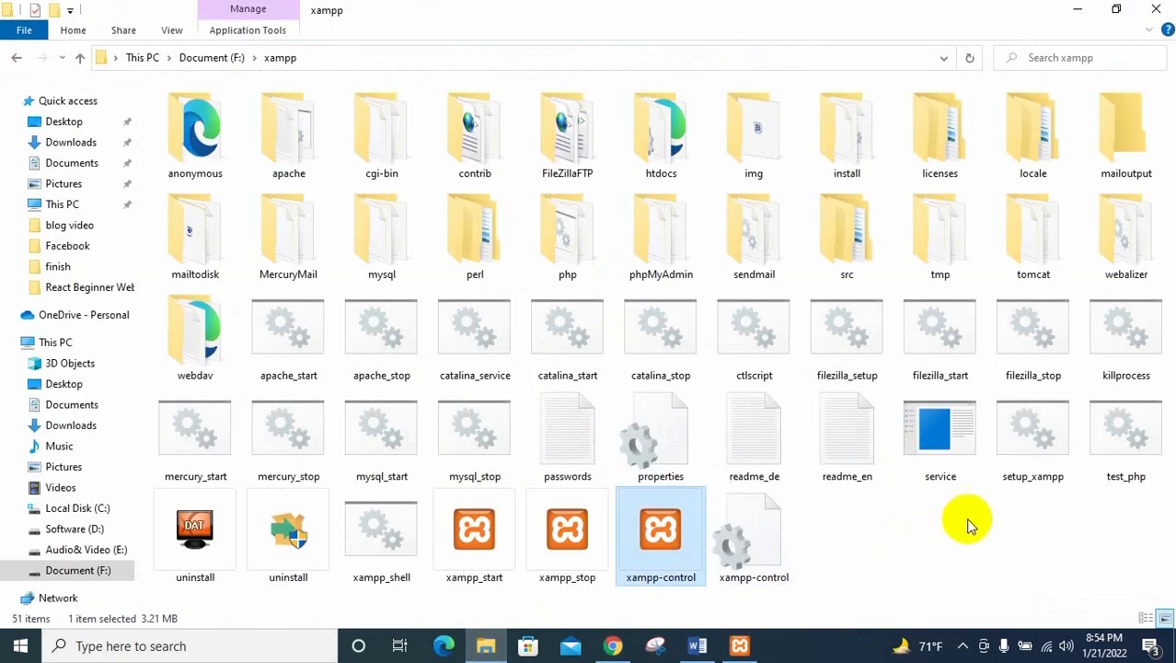
double_click(664, 139)
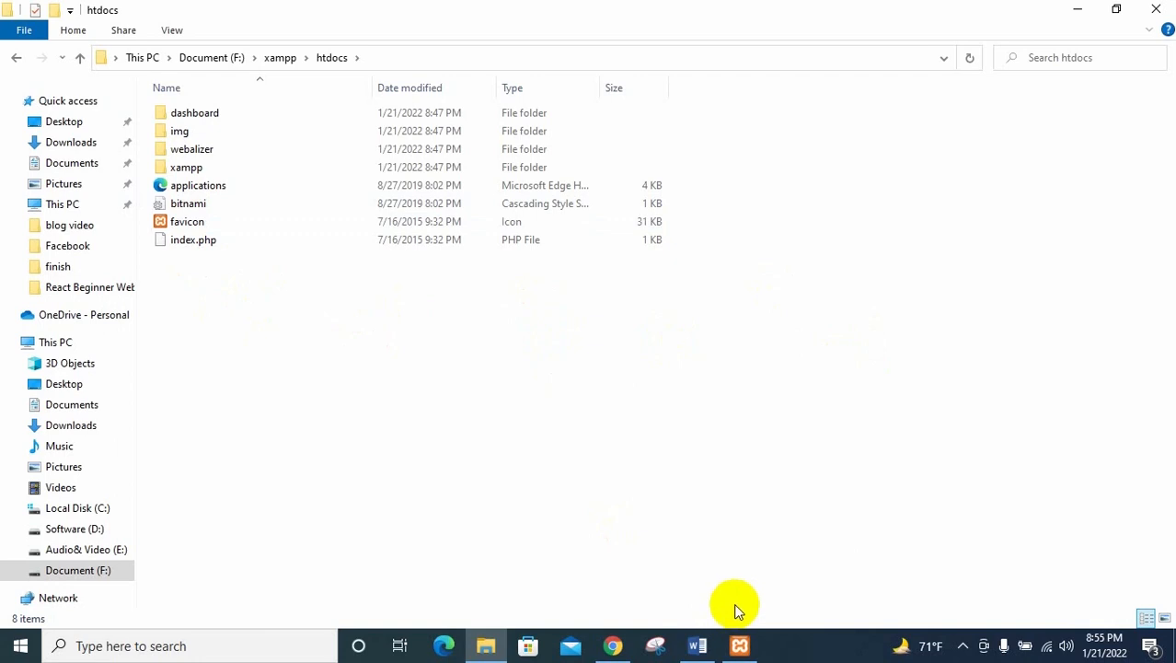
- Switch to Chrome and load localhost to check the XAMPP dashboard page, then return to the htdocs folder
left_click(611, 645)
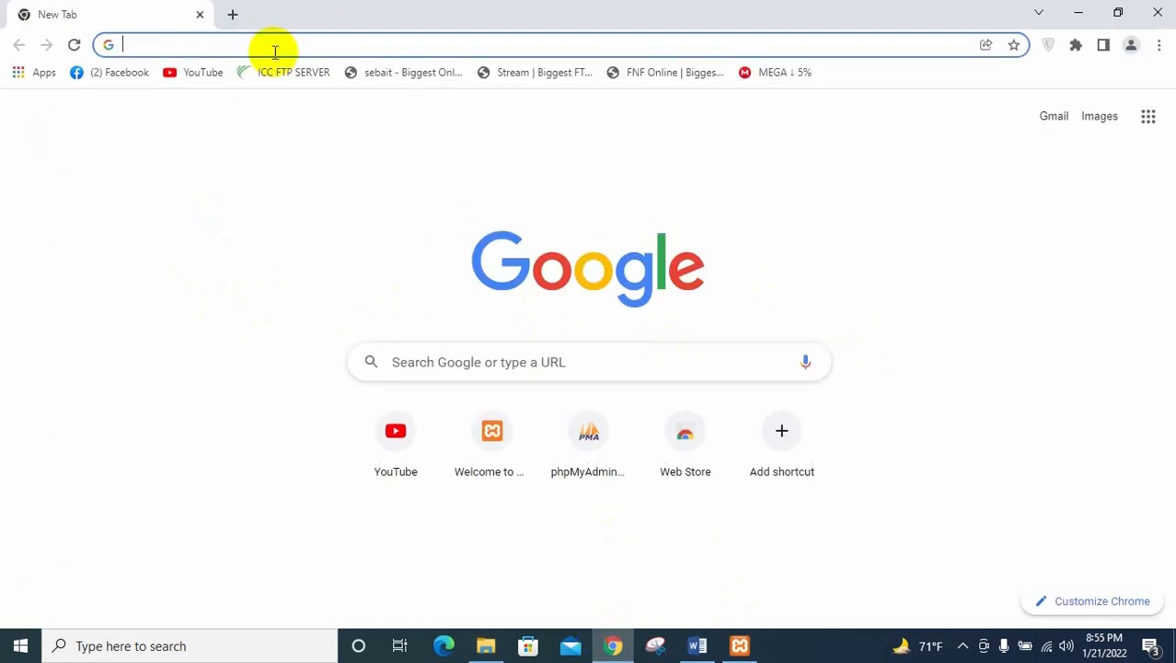
type("l")
key("Return")
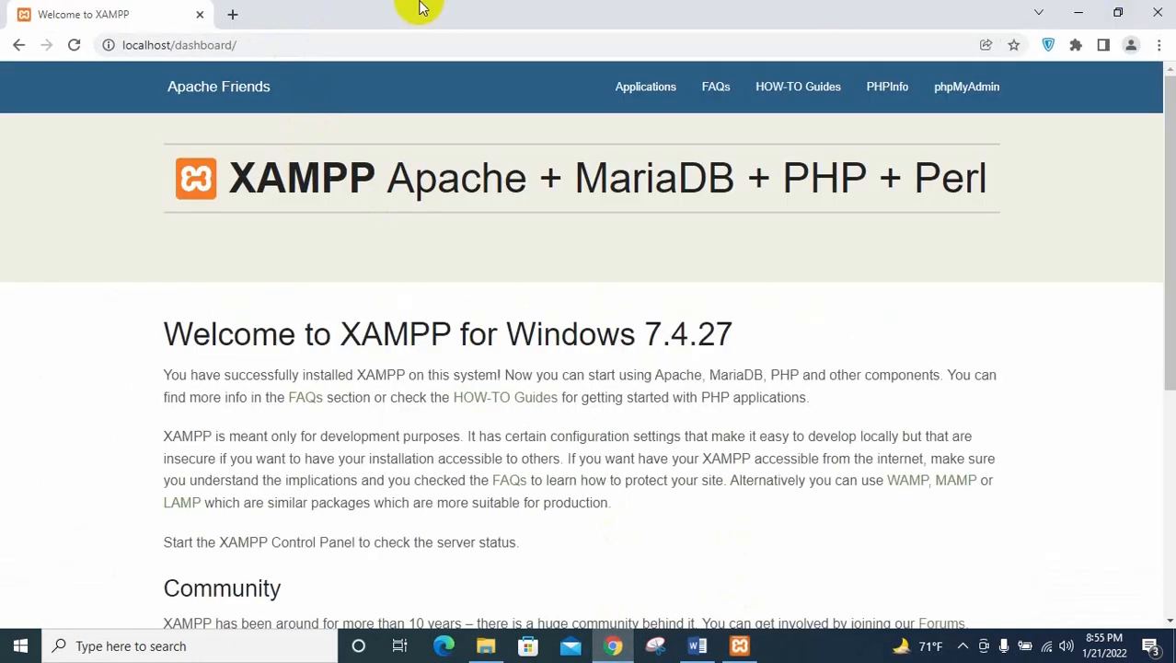
left_click(1076, 11)
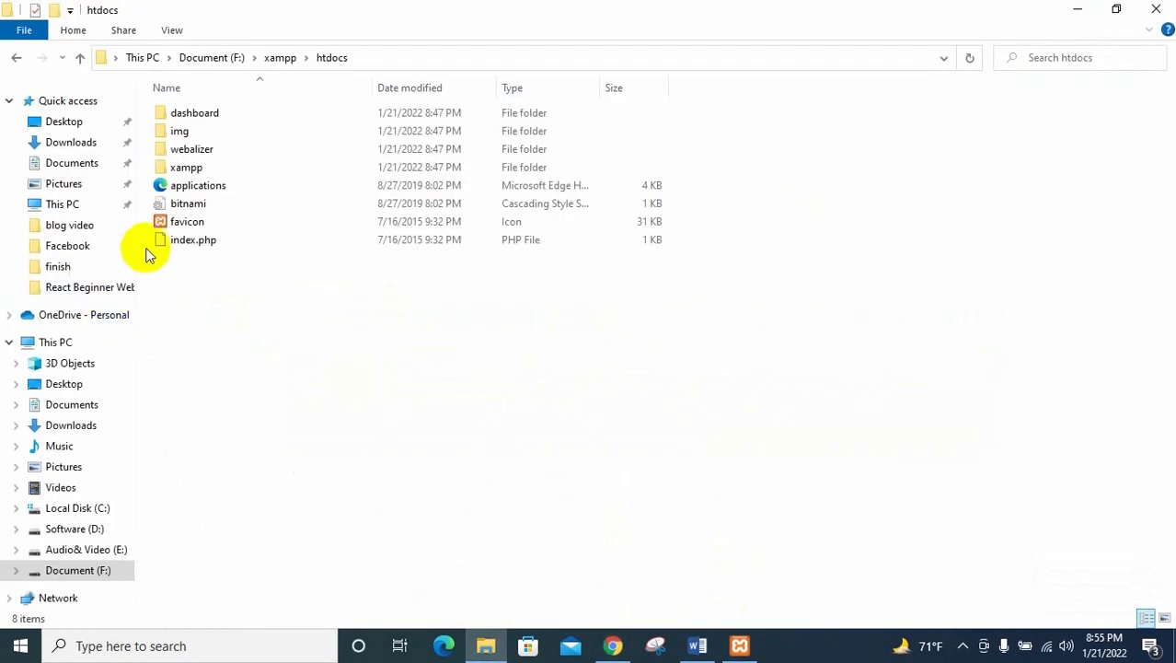
- Rename the index.php file in the htdocs folder as index_.php
right_click(189, 239)
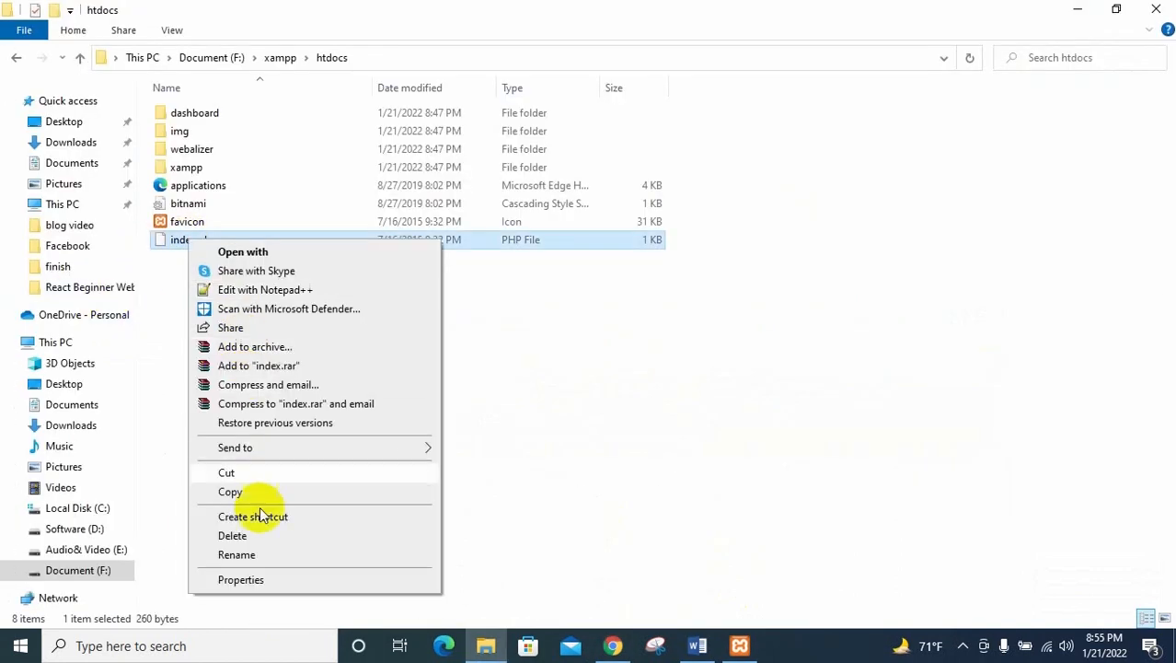
left_click(235, 554)
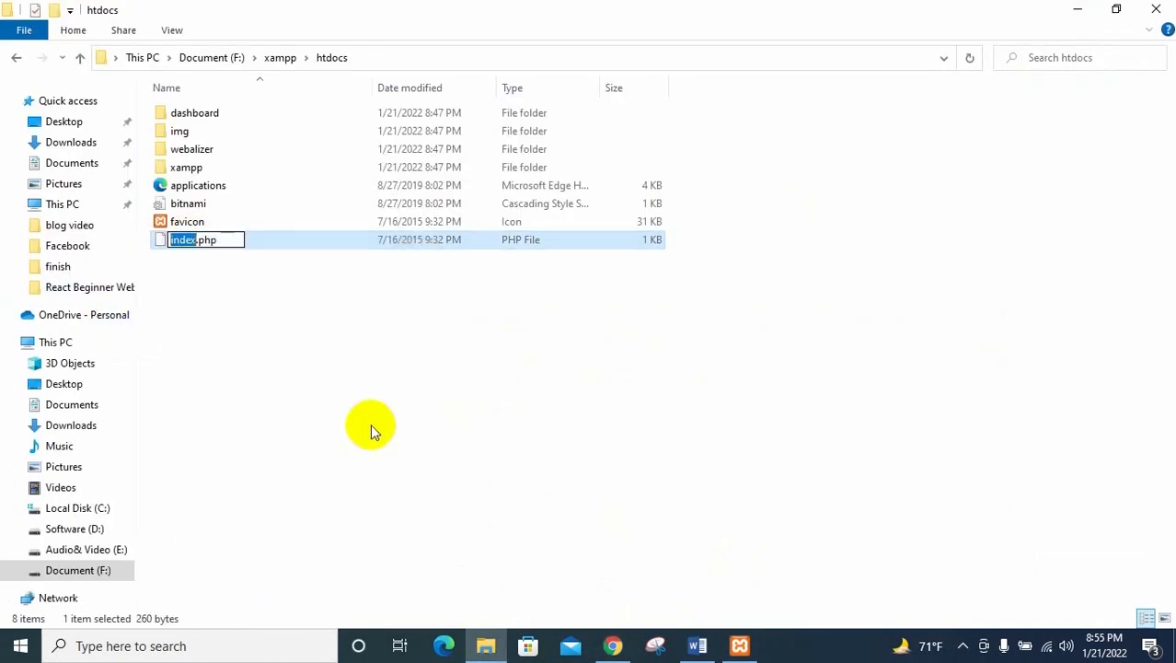
key("Right")
type("_")
left_click(362, 355)
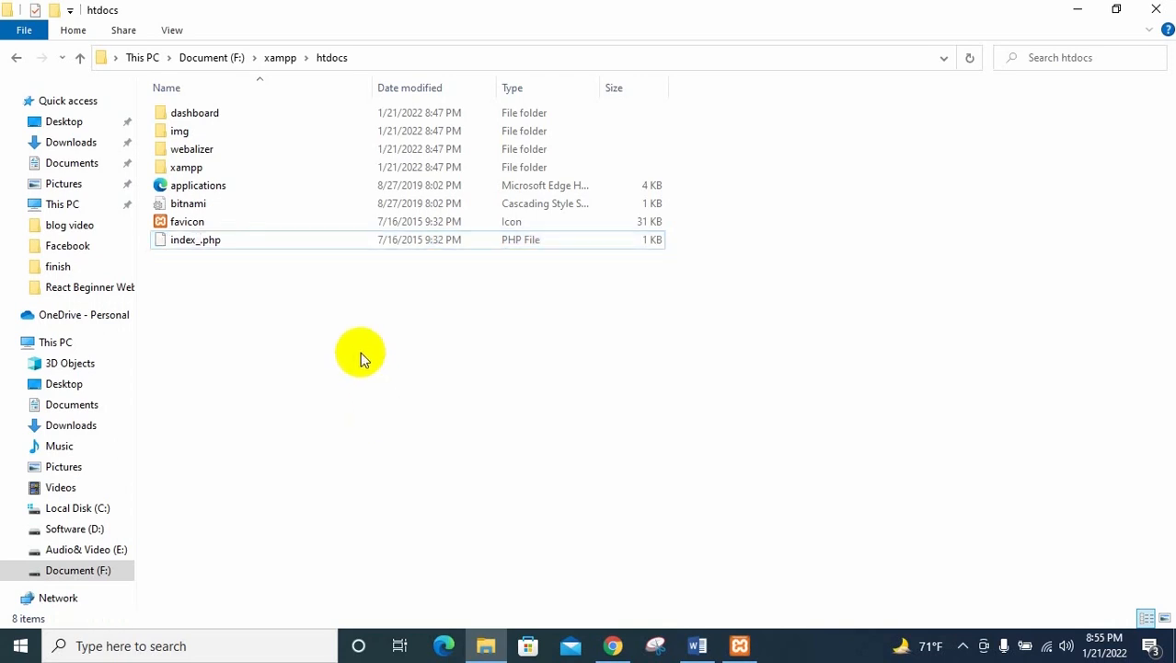
- Reload the page in Chrome, load localhost/ without the dashboard path to check its directory listing, and return to File Explorer
left_click(611, 645)
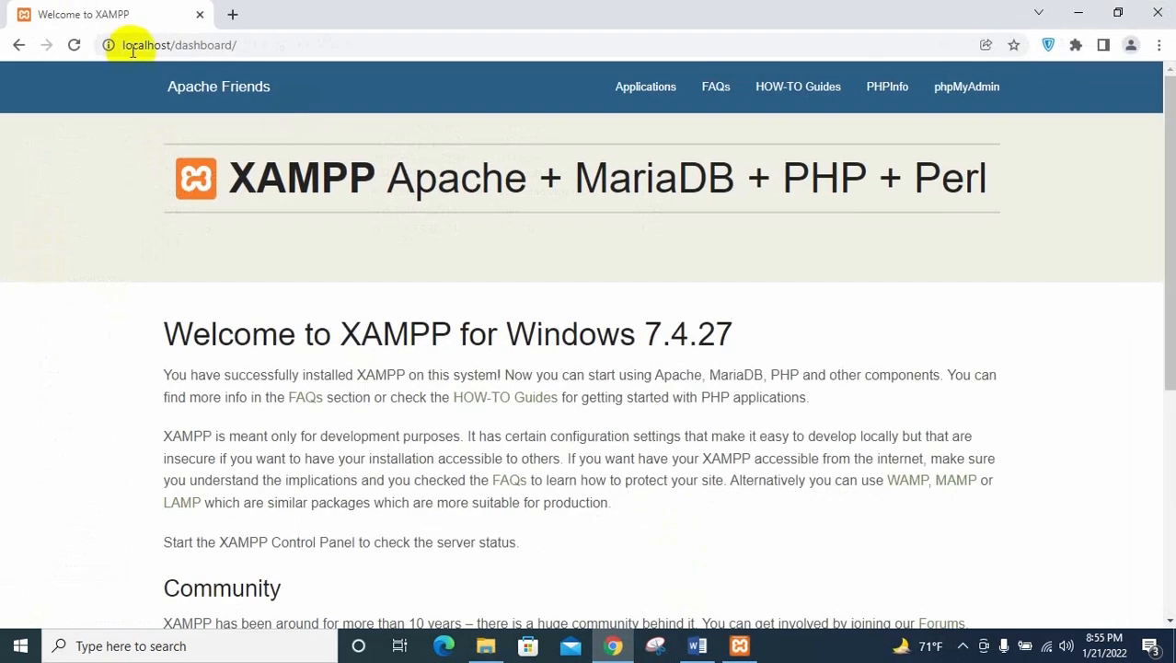
left_click(73, 44)
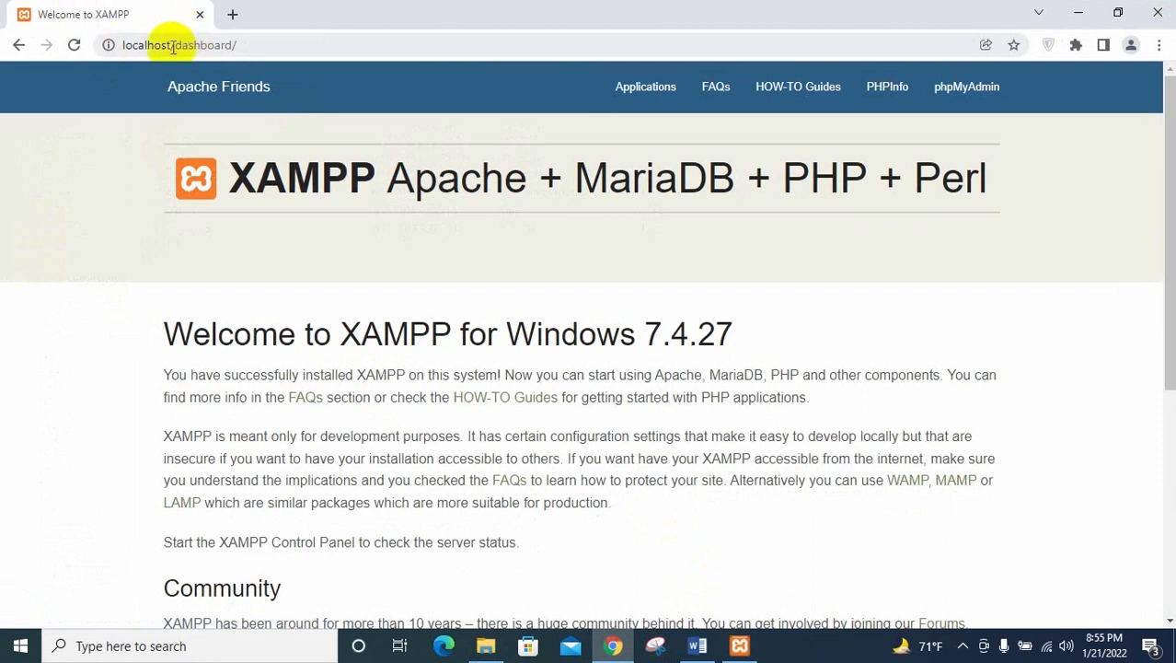
left_click_drag(174, 45, 294, 47)
key("BackSpace")
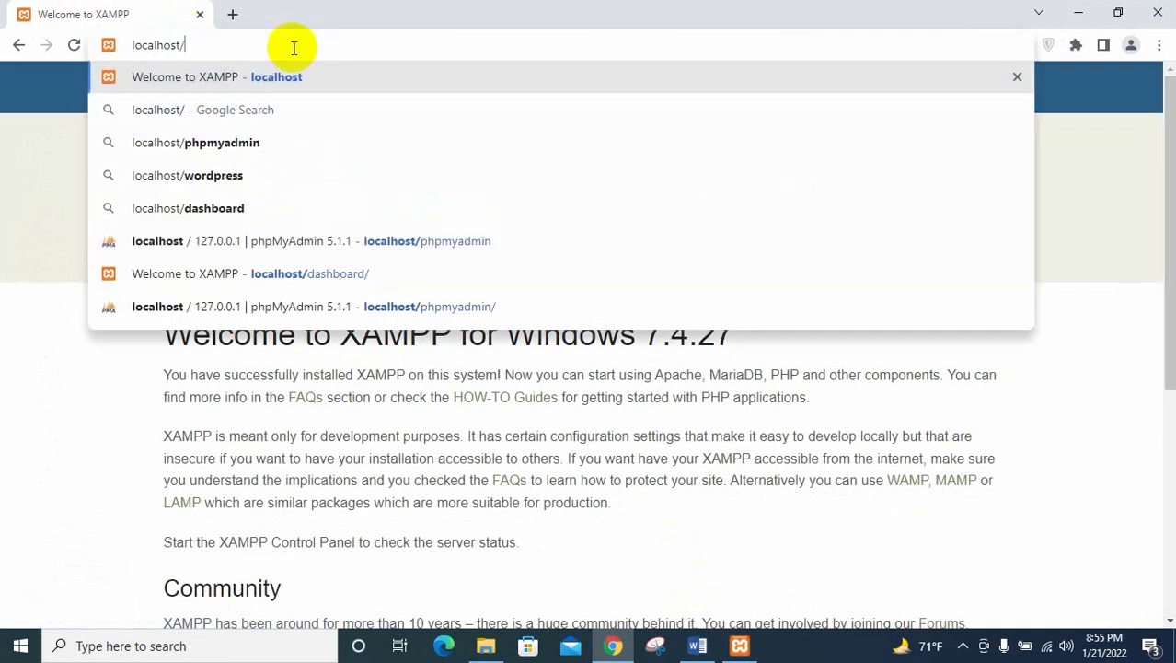
key("Return")
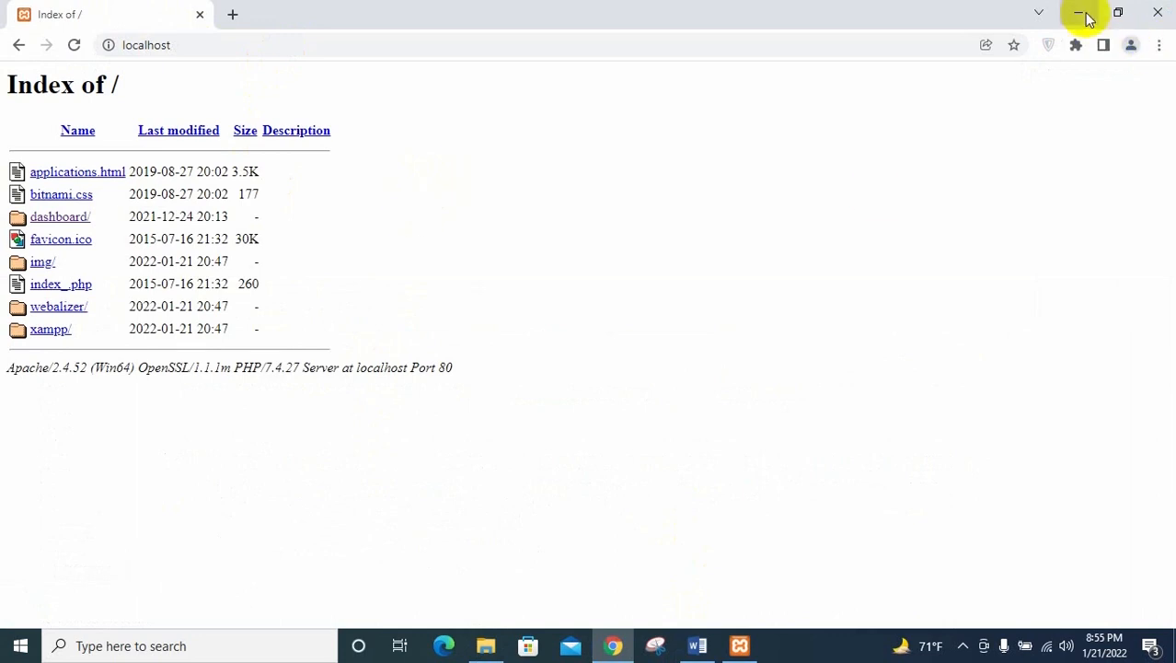
left_click(1082, 14)
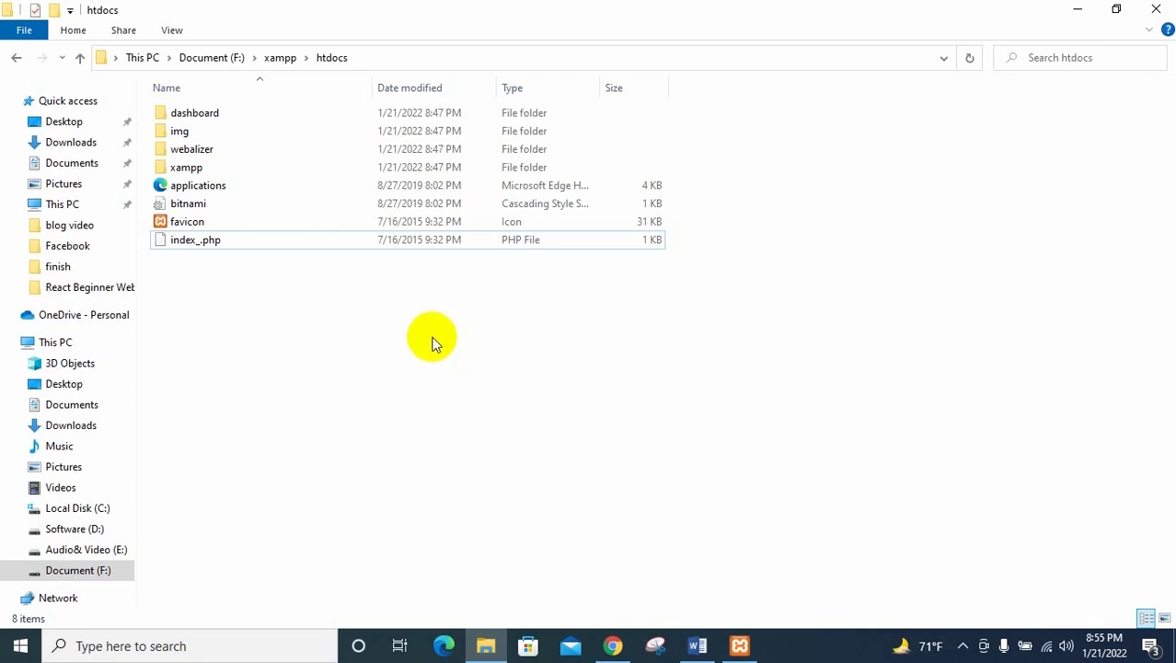
- Create a new folder named myproject inside htdocs and open it
right_click(258, 313)
mouse_move(441, 523)
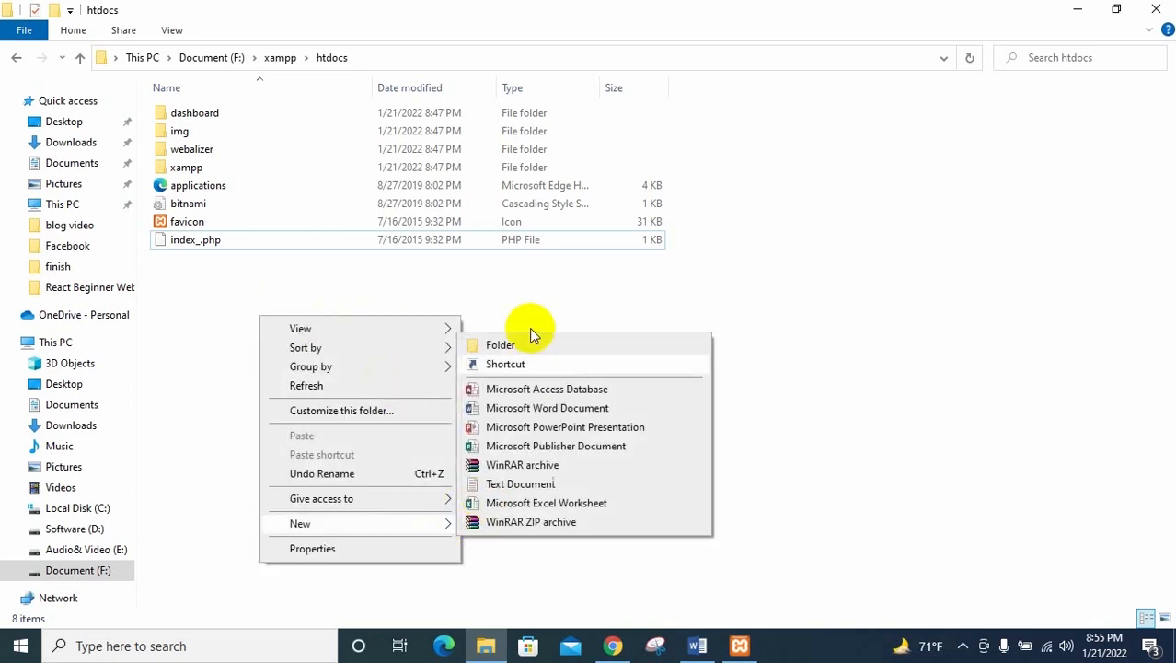
left_click(499, 341)
type("my")
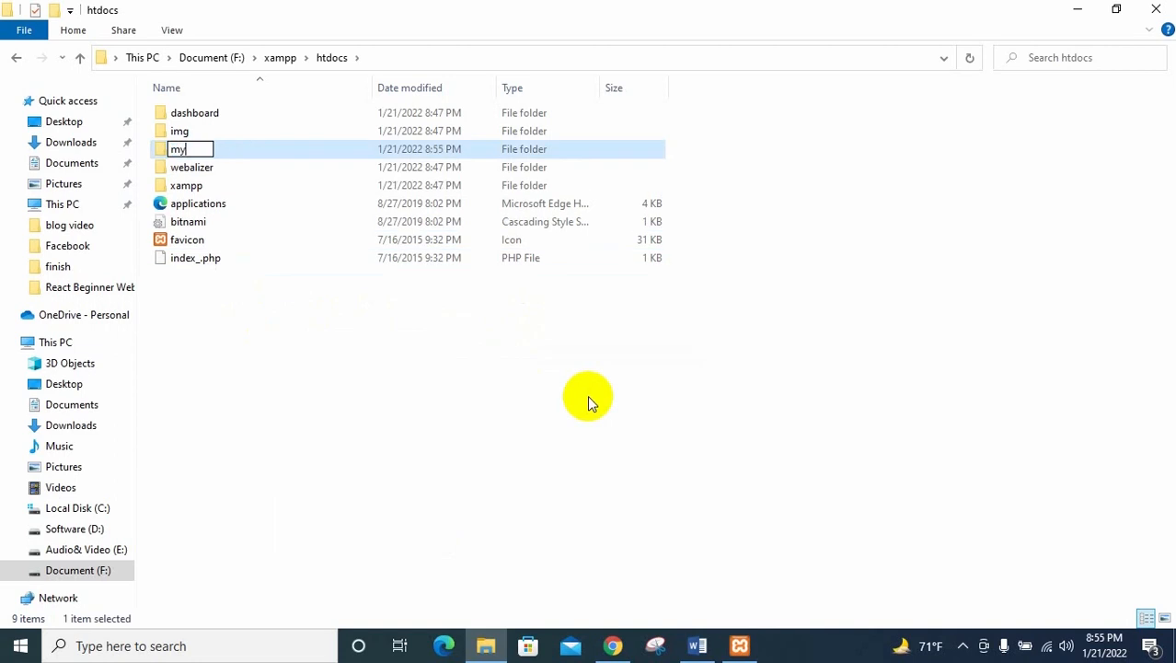
type("project")
key("Return")
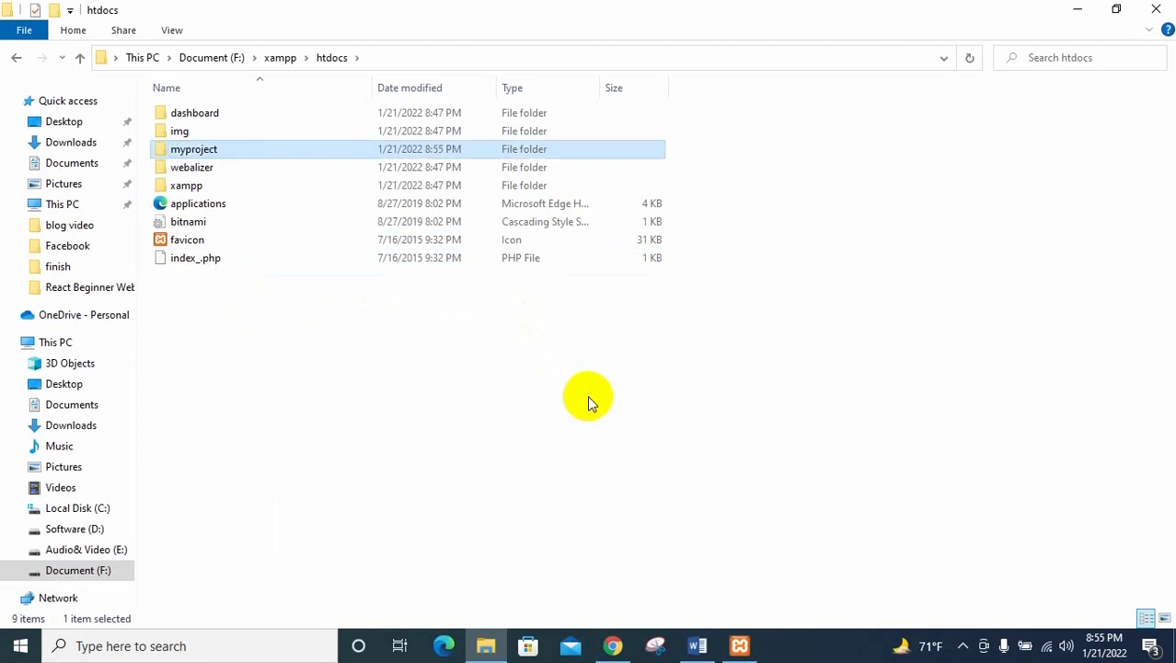
double_click(289, 151)
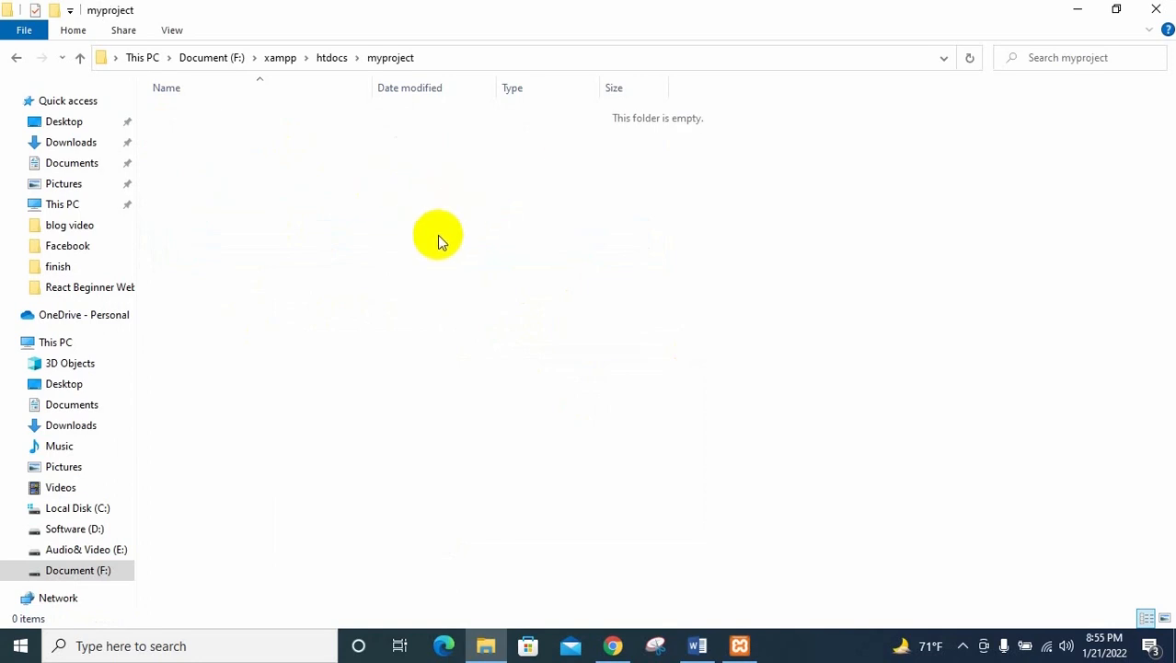
- Search Windows for Notepad++ and launch it
left_click(611, 648)
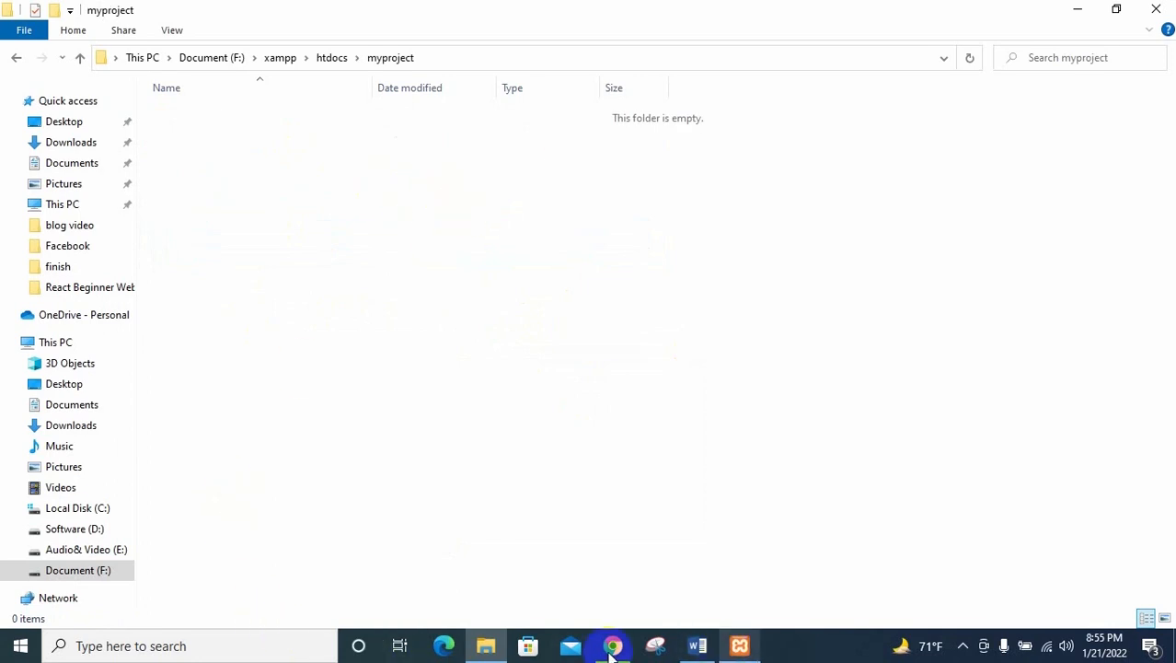
left_click(274, 645)
type("no")
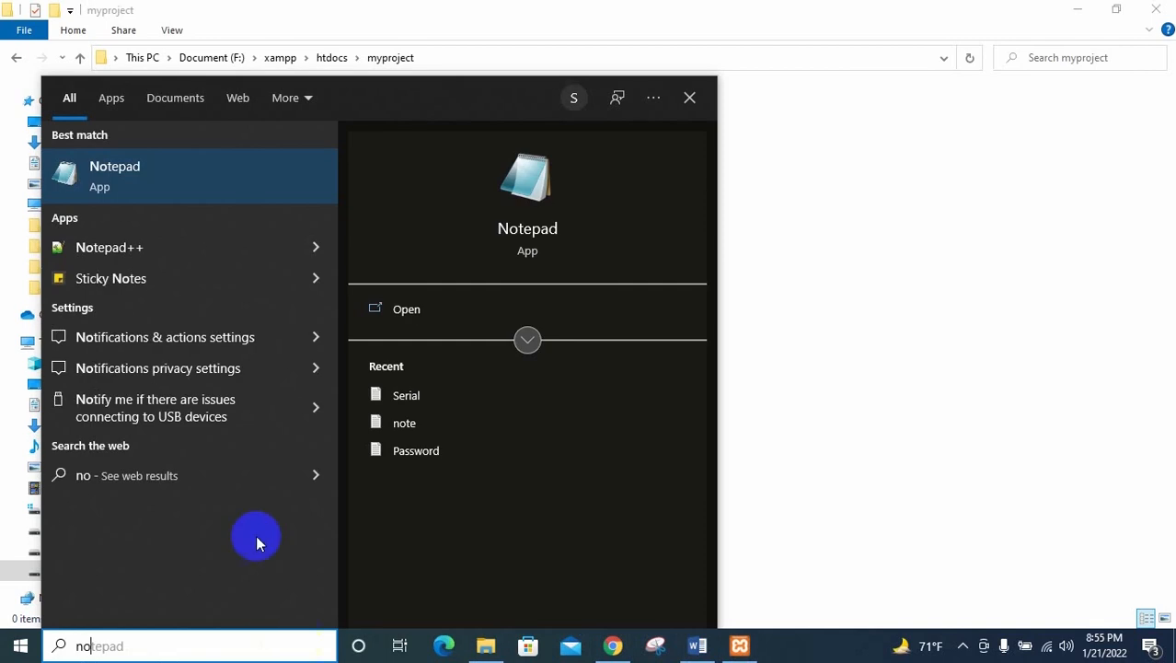
left_click(145, 247)
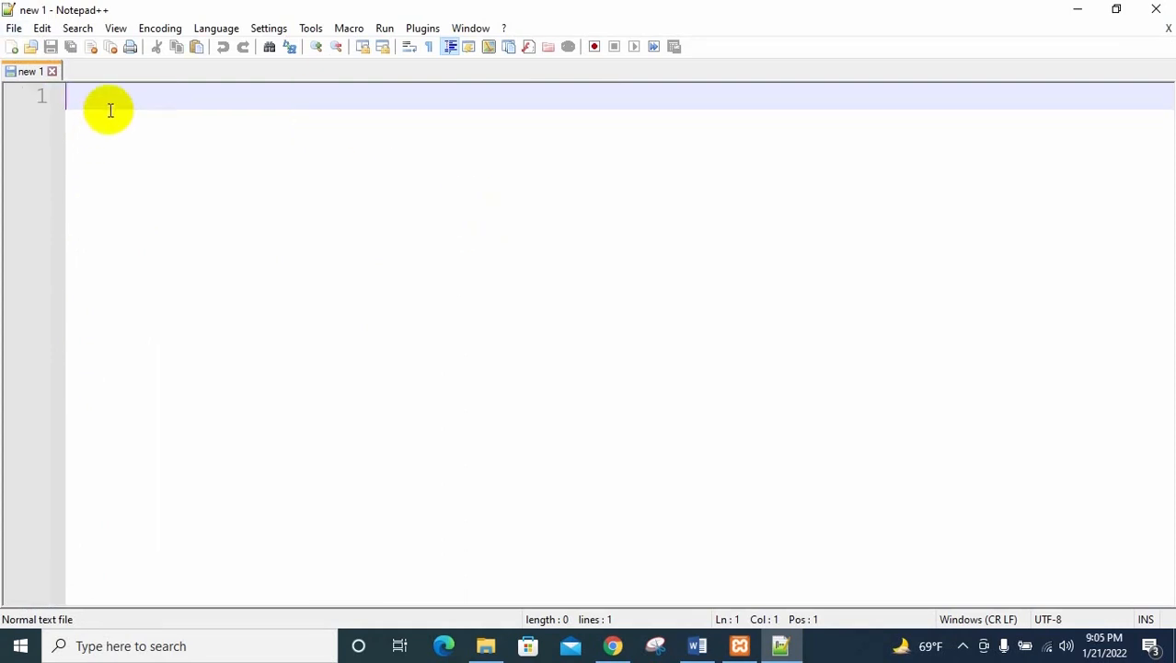
- Enter the PHP opening and closing tags <?php ?> in the new file, separated by three blank lines
type("<")
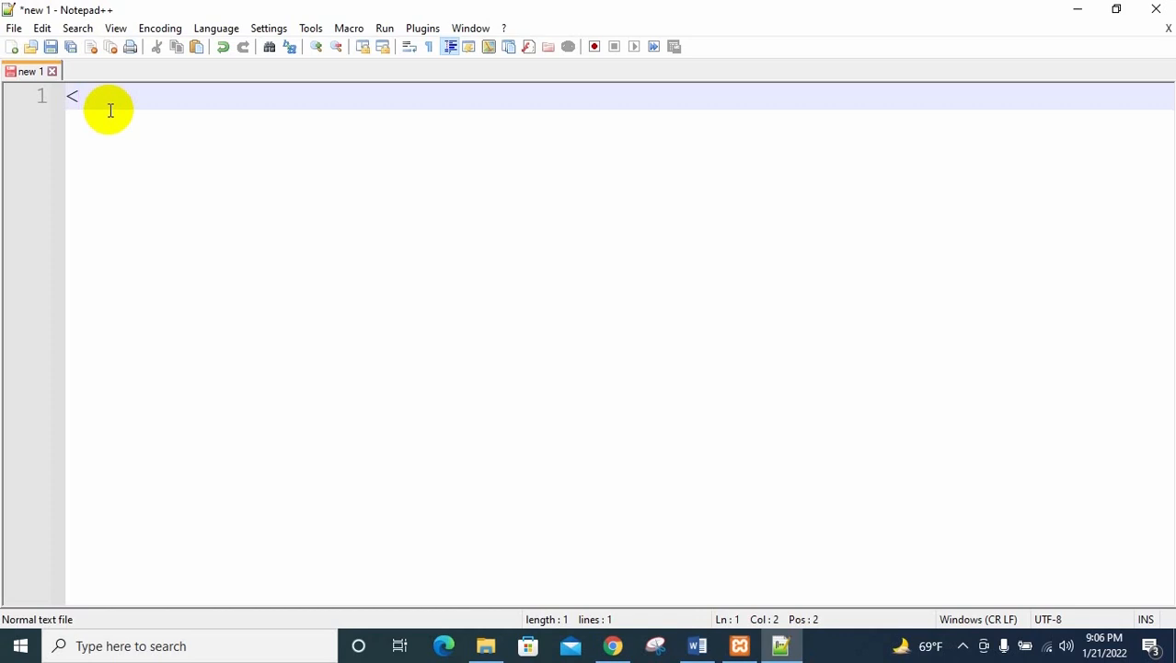
type("?php ?>")
key("Left")
key("Left")
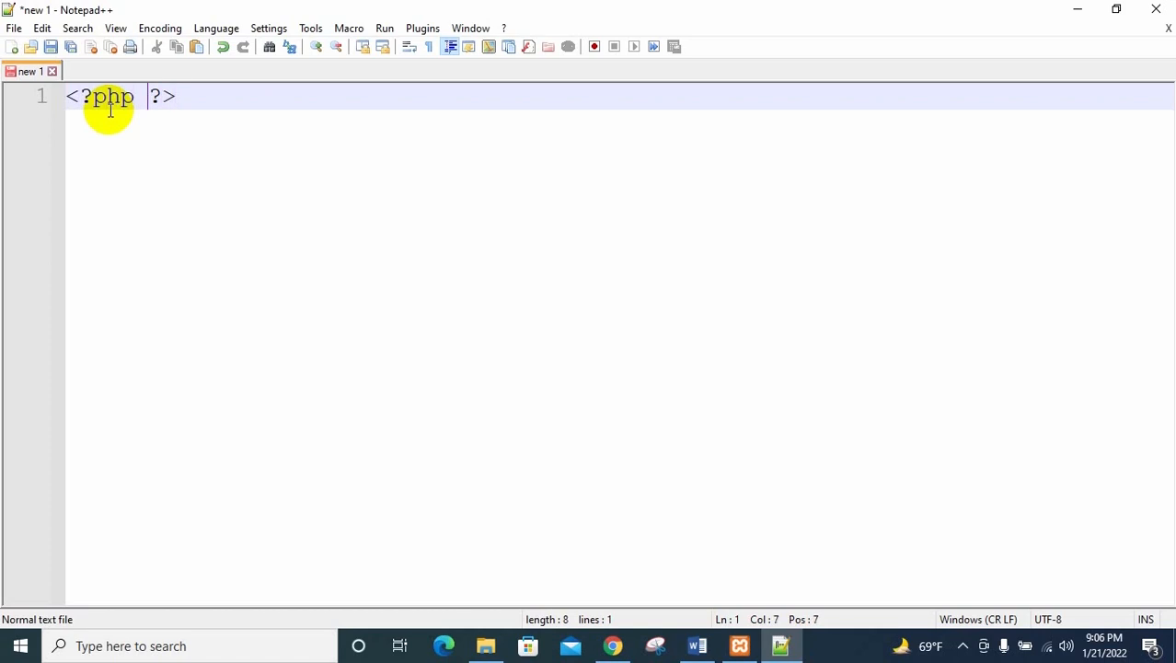
key("Return")
key("Return")
key("Return")
key("Return")
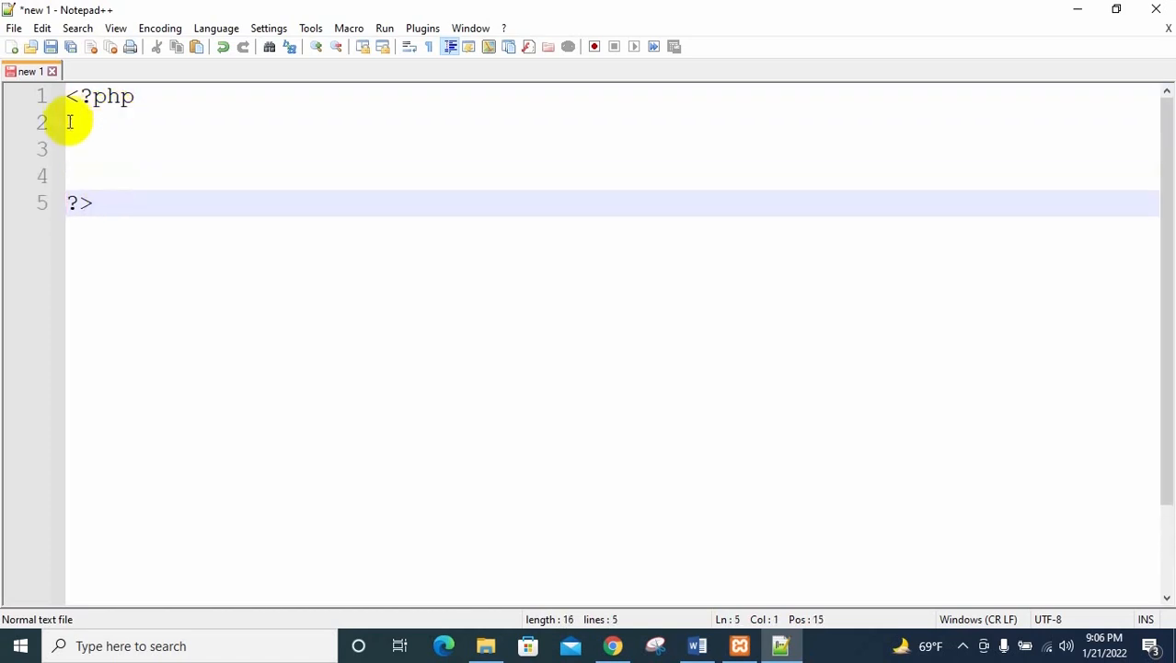
- Declare the variables $a=10; and $b=20; on separate lines below the opening PHP tag
left_click(70, 123)
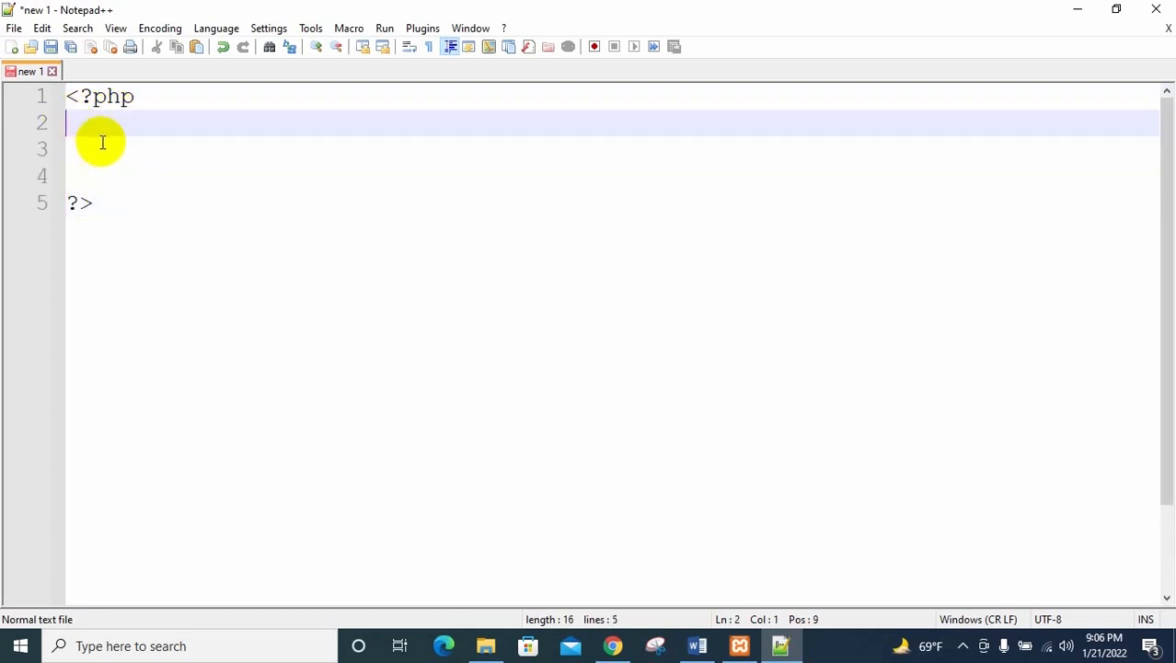
type("&")
key("BackSpace")
type("$a=10;")
key("Return")
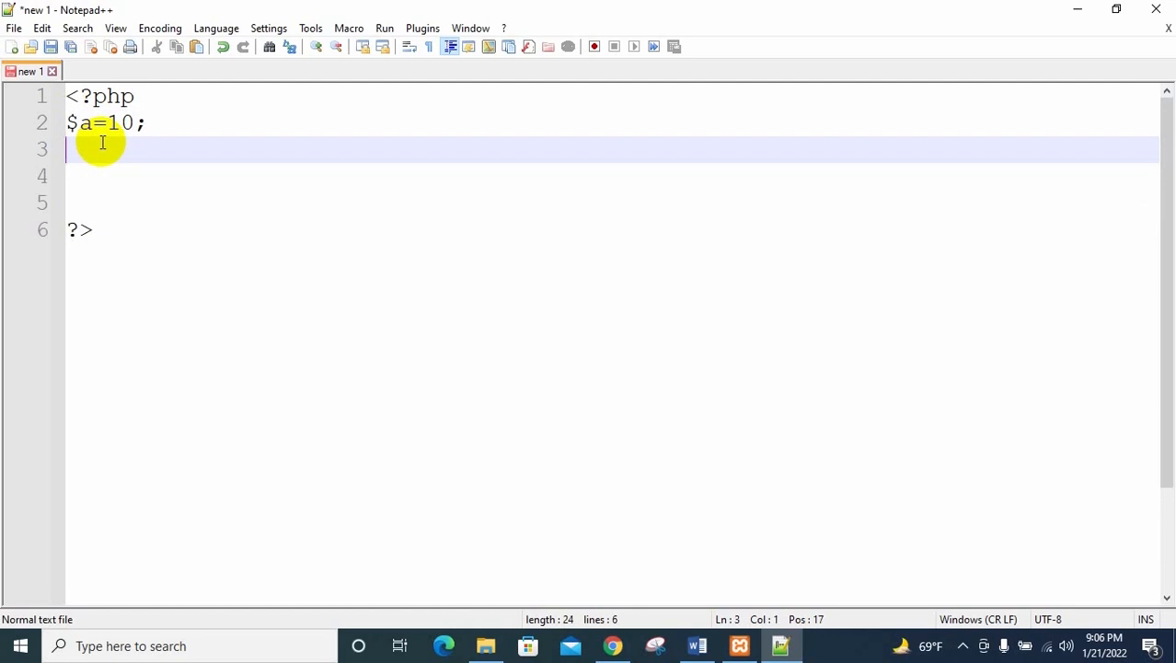
type("$b=20;")
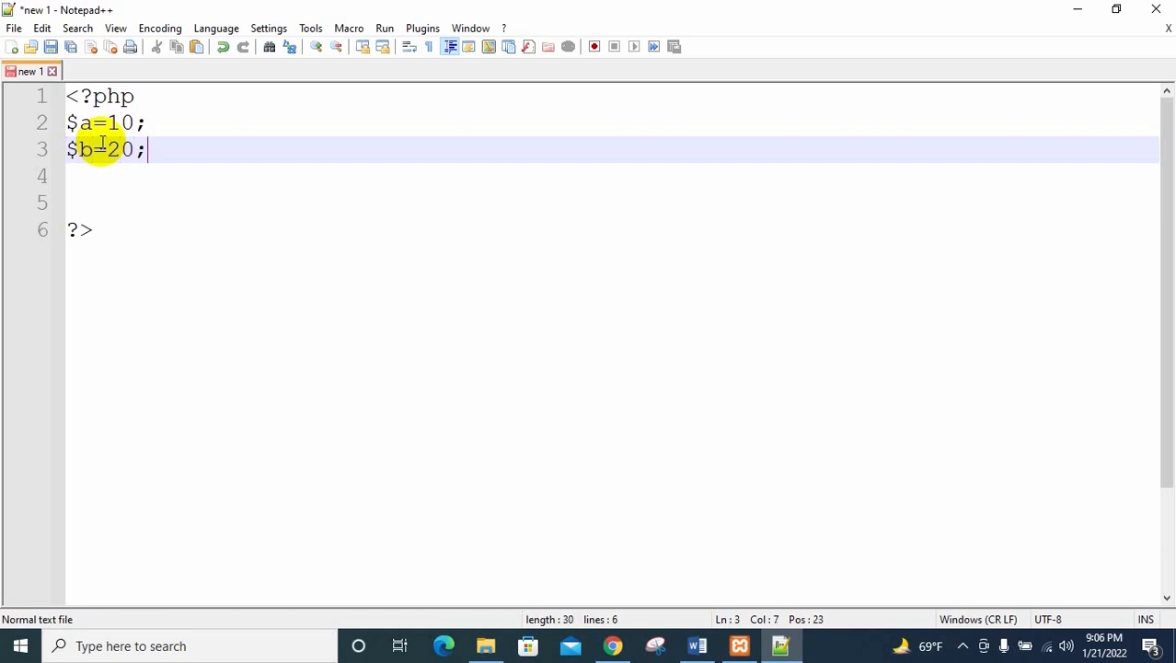
- Add the line echo $a+$b; below the variables and leave a single blank line before the closing PHP tag
key("Return")
type("ec")
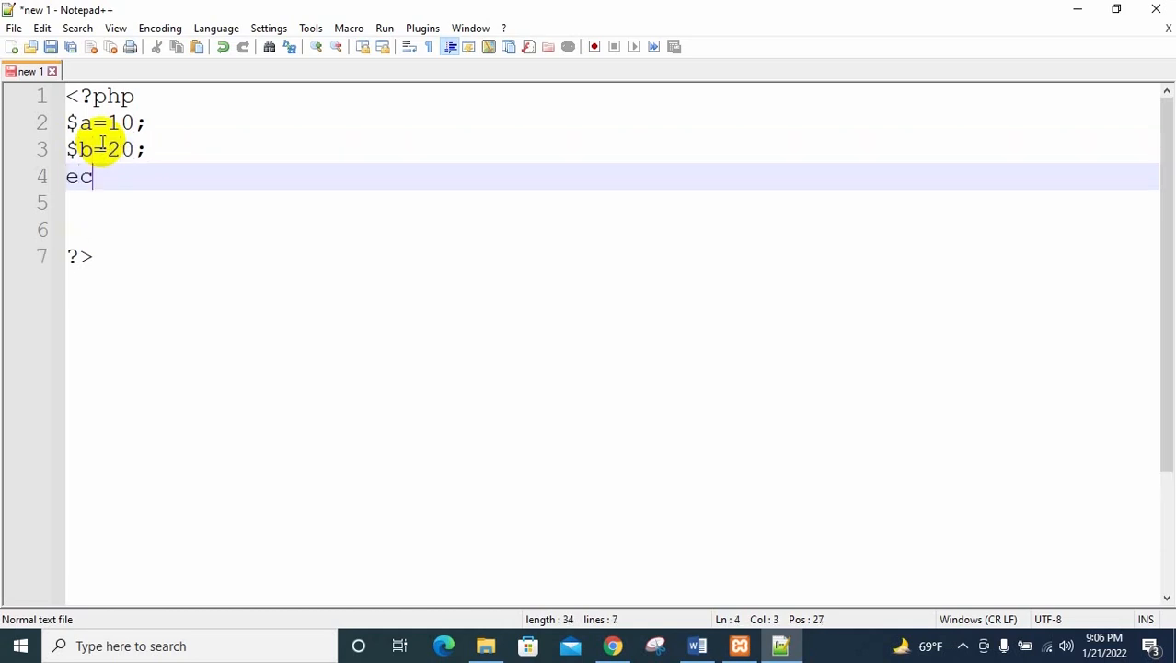
type("ho $a+")
type("$")
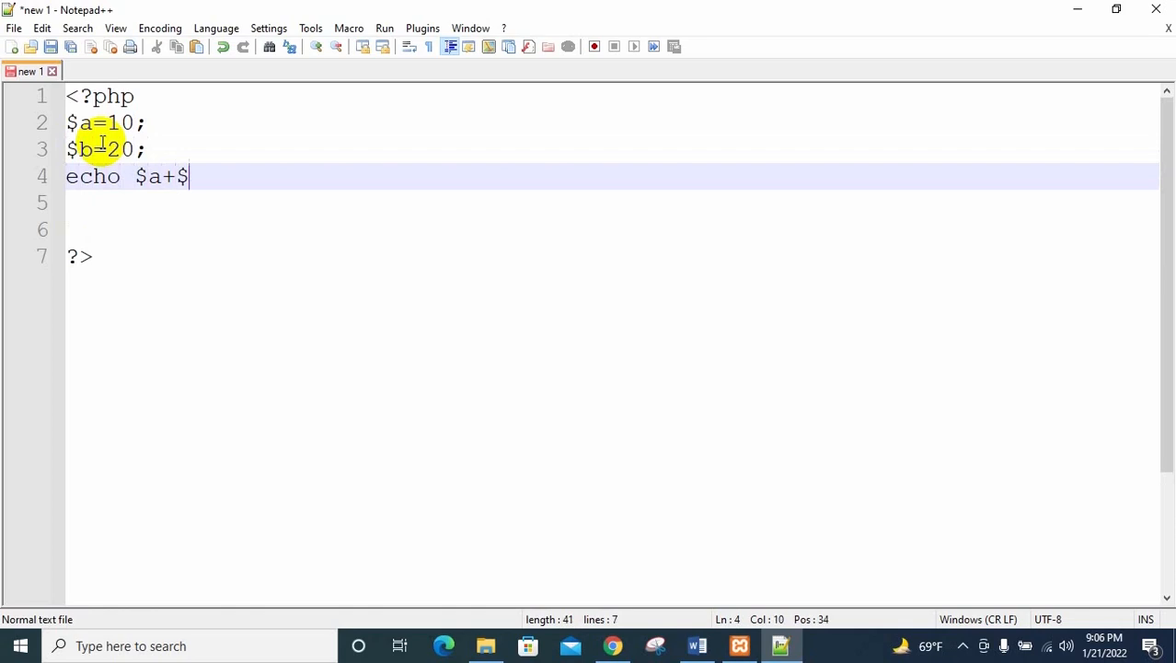
type("b;")
left_click(80, 229)
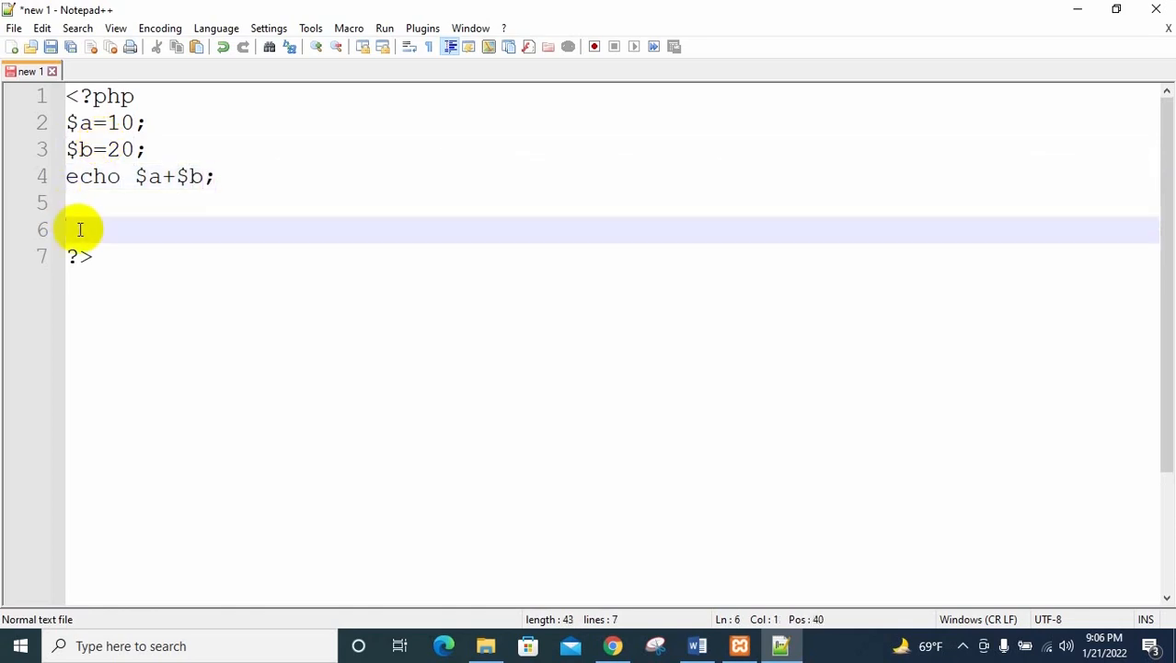
key("BackSpace")
key("BackSpace")
key("Return")
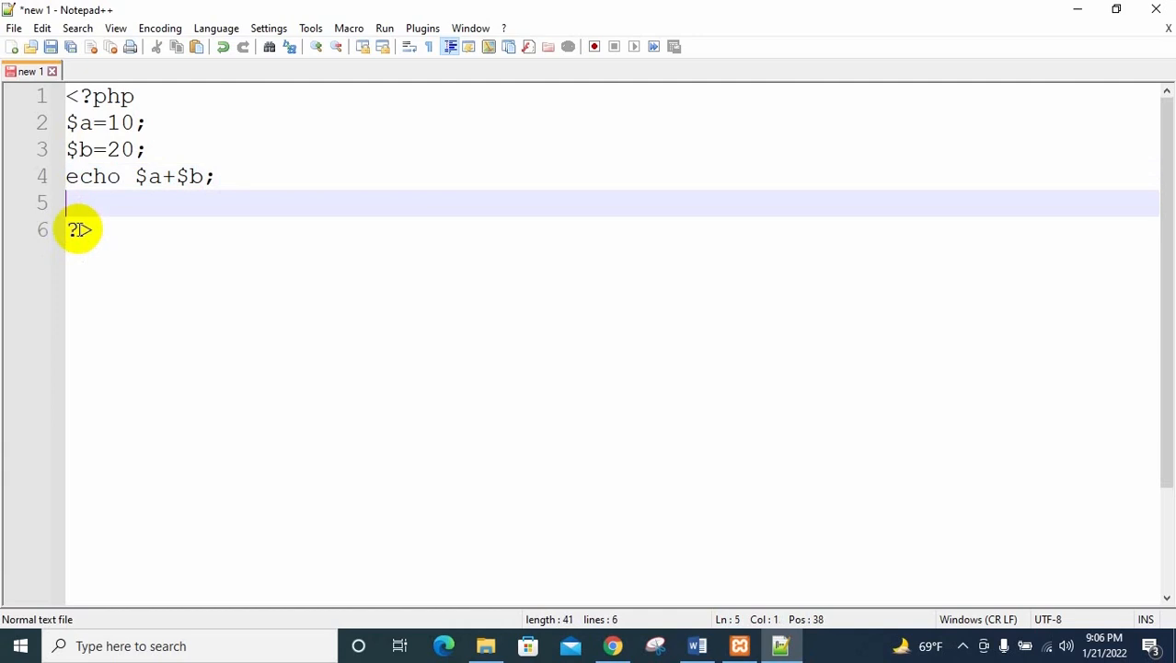
left_click_drag(147, 122, 69, 122)
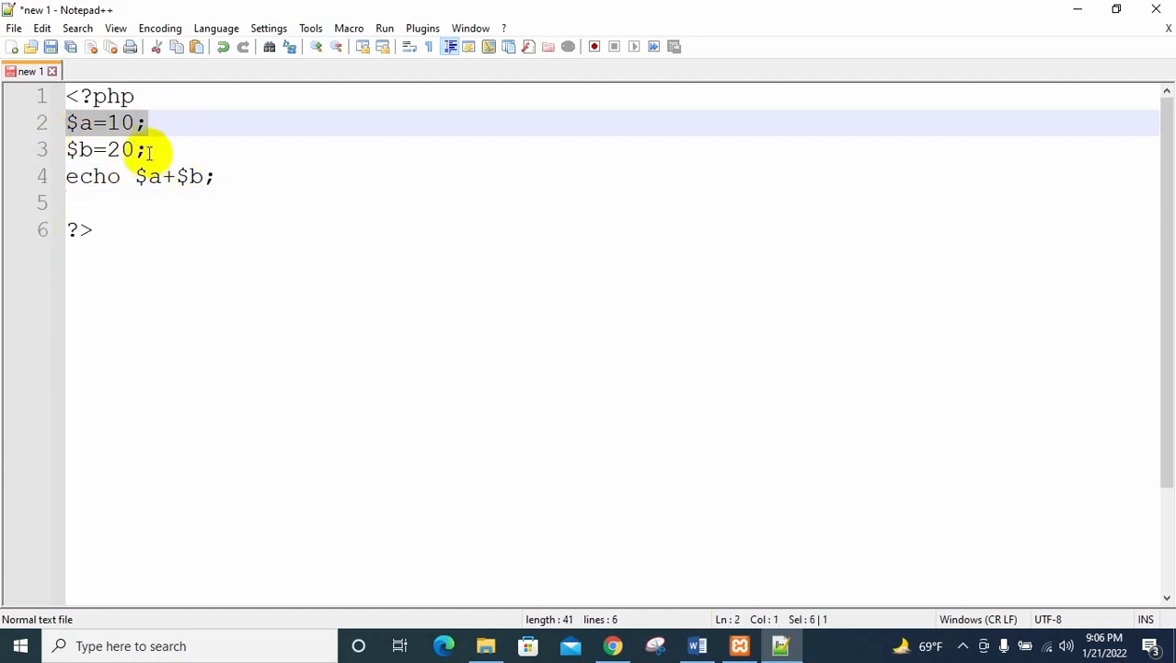
left_click_drag(149, 149, 67, 149)
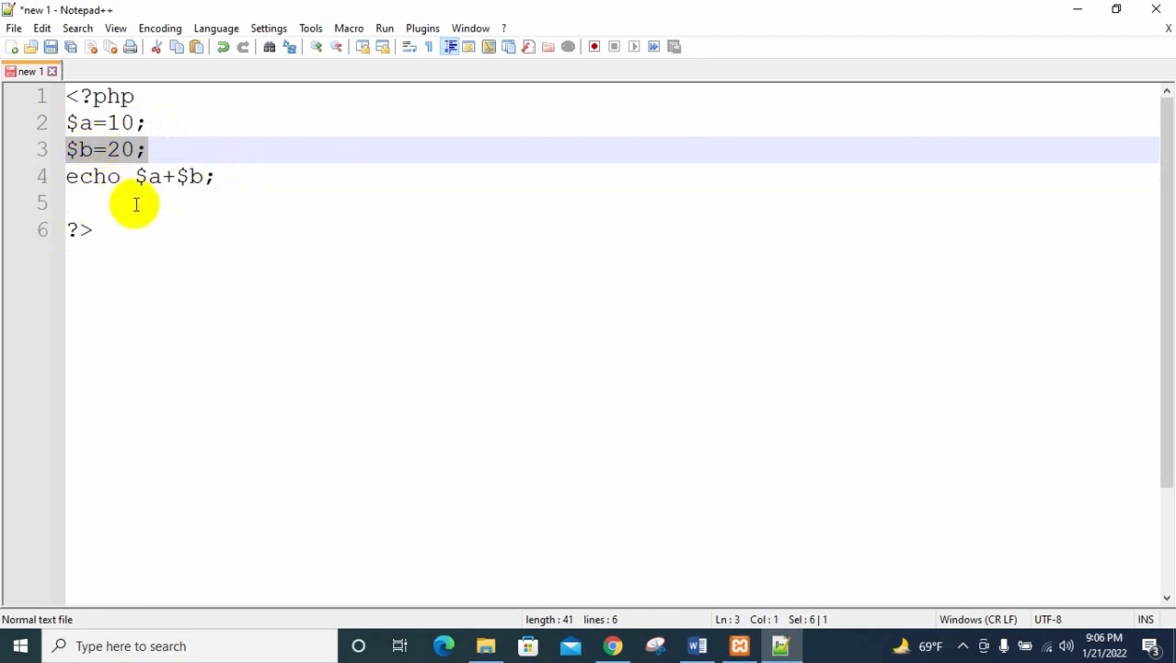
- Begin saving the script as a new file and browse to the F:\xampp\htdocs\myproject folder as its location
left_click(13, 30)
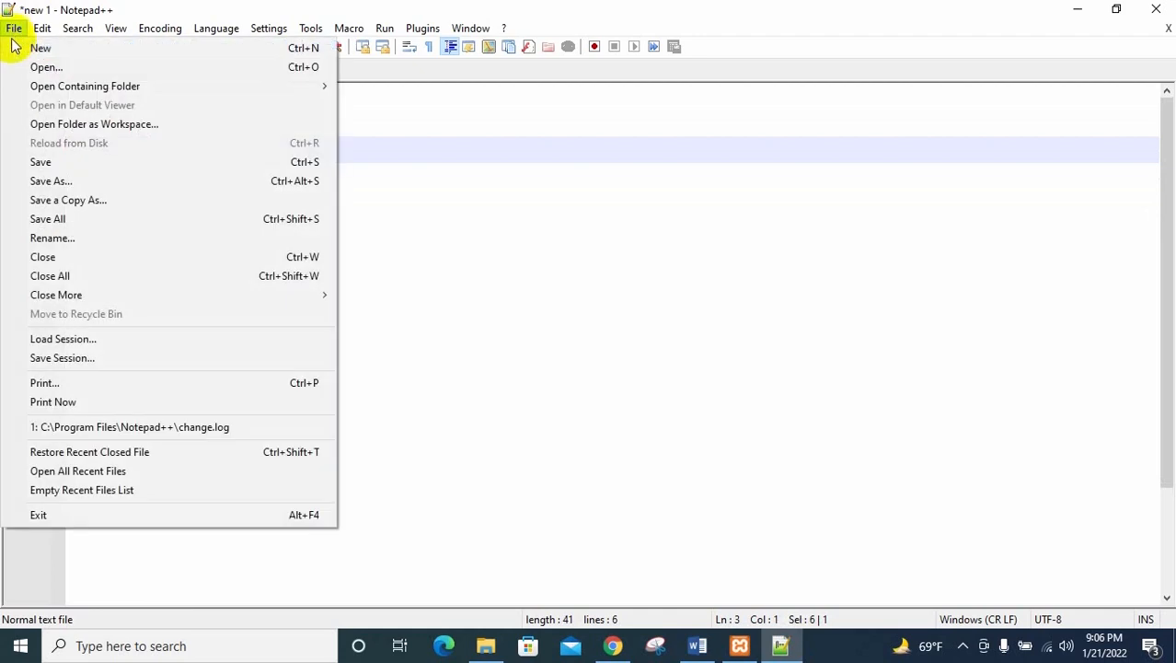
left_click(82, 183)
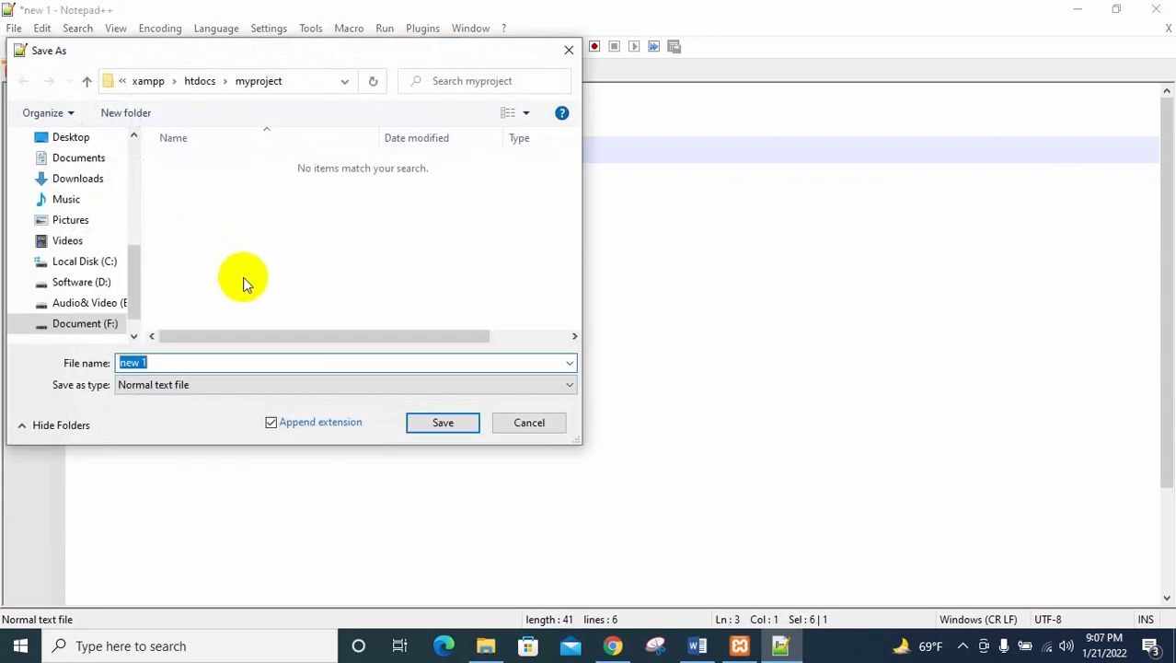
left_click(204, 81)
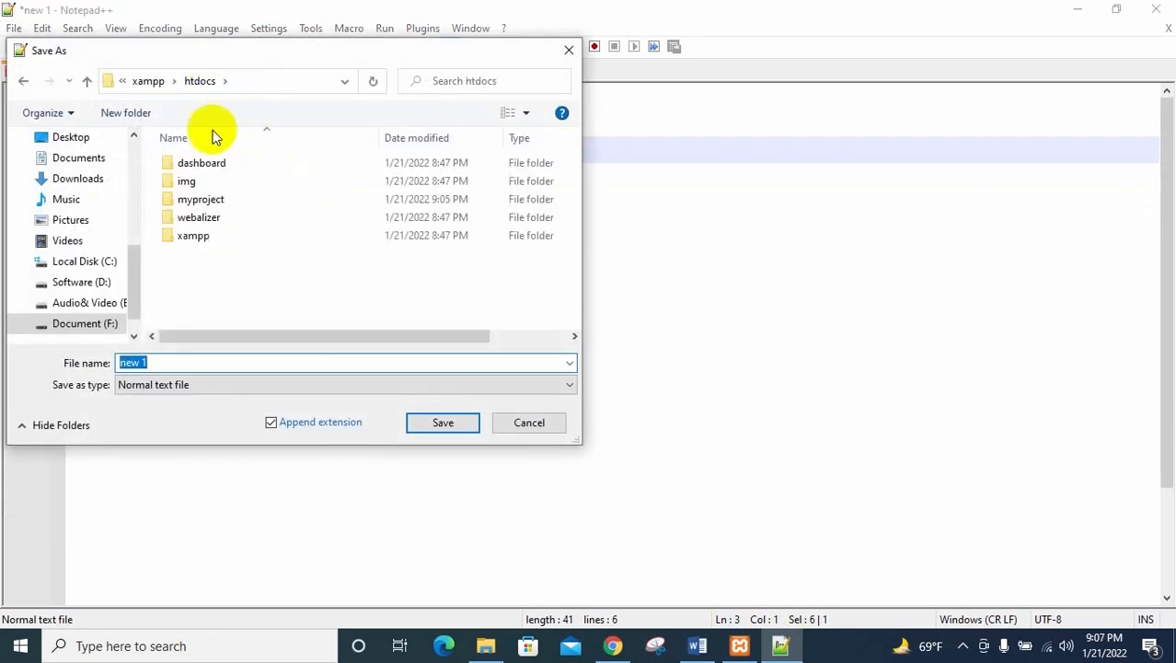
left_click(105, 332)
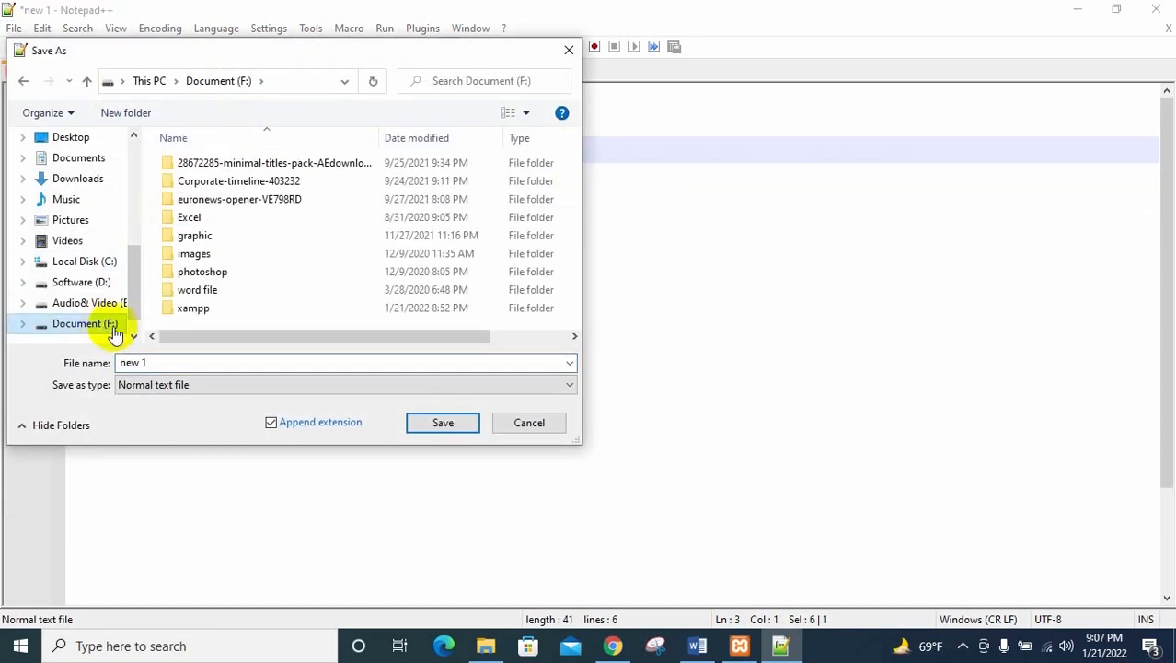
double_click(181, 310)
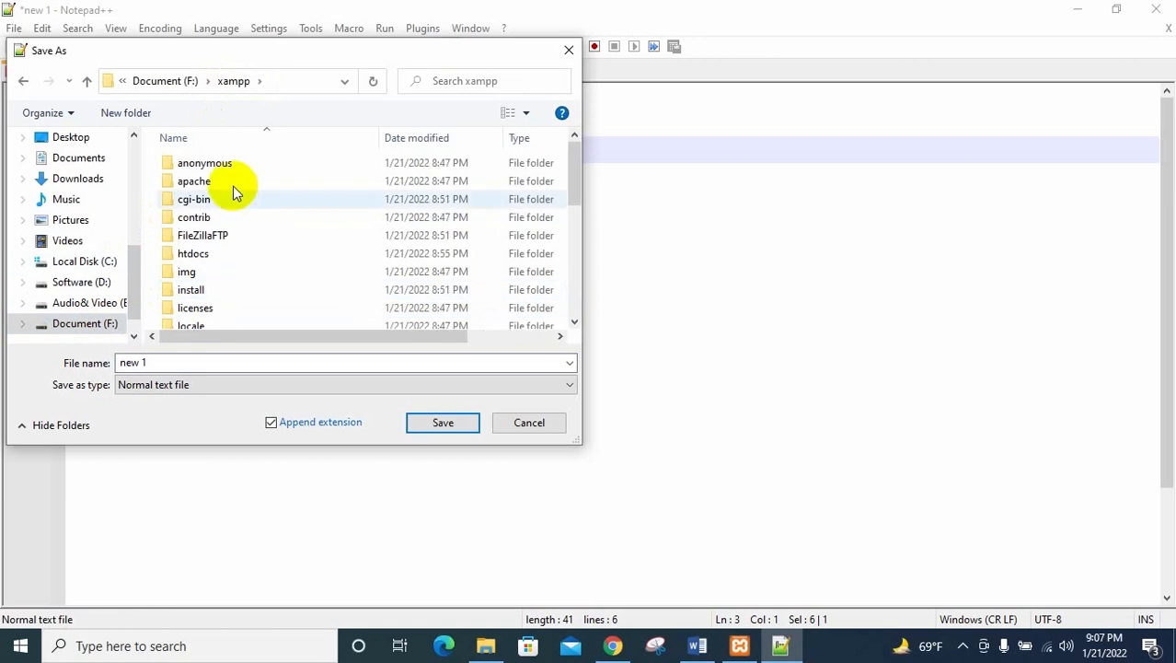
double_click(204, 256)
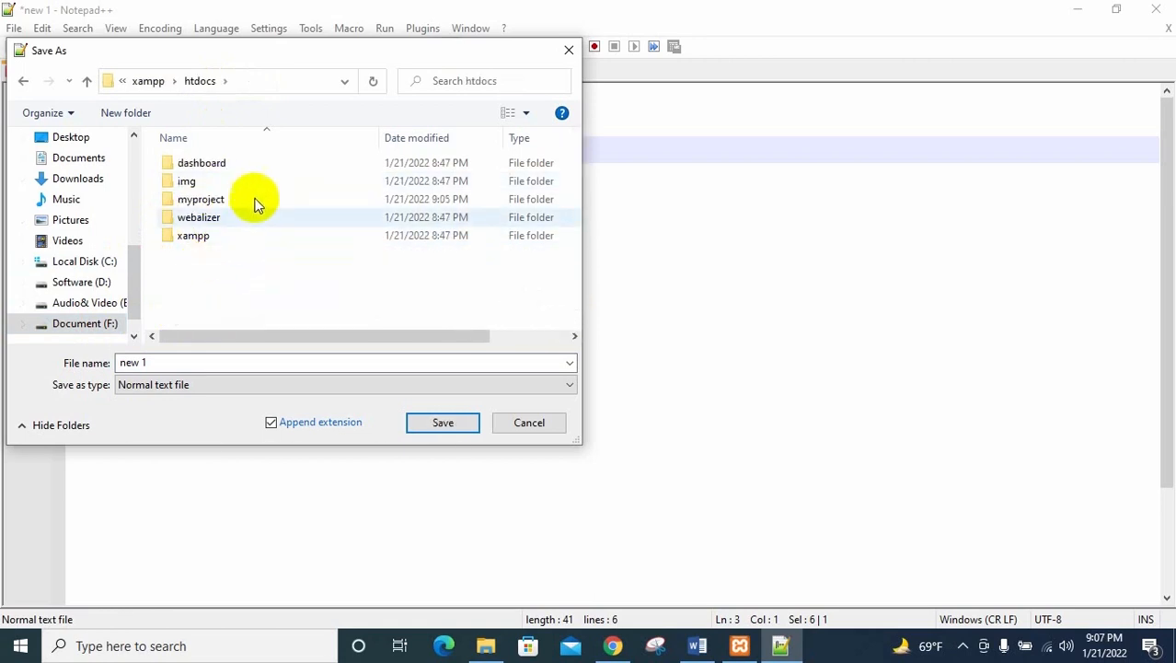
double_click(201, 200)
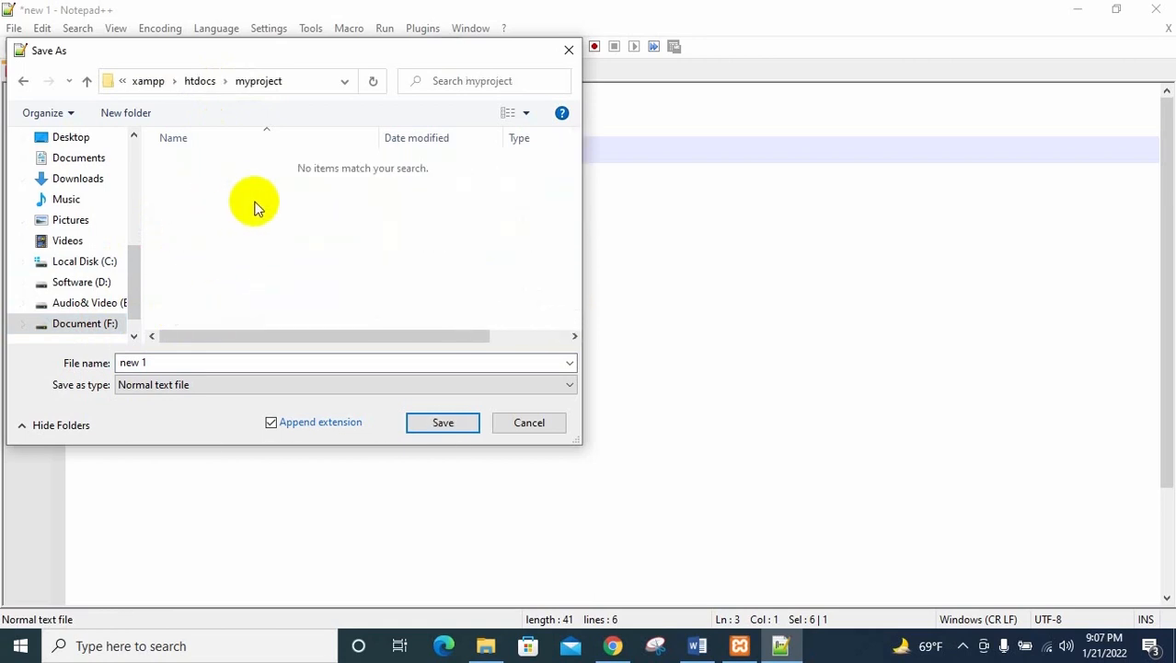
- Set the file type for saving to PHP Hypertext Preprocessor file
left_click(169, 365)
double_click(169, 365)
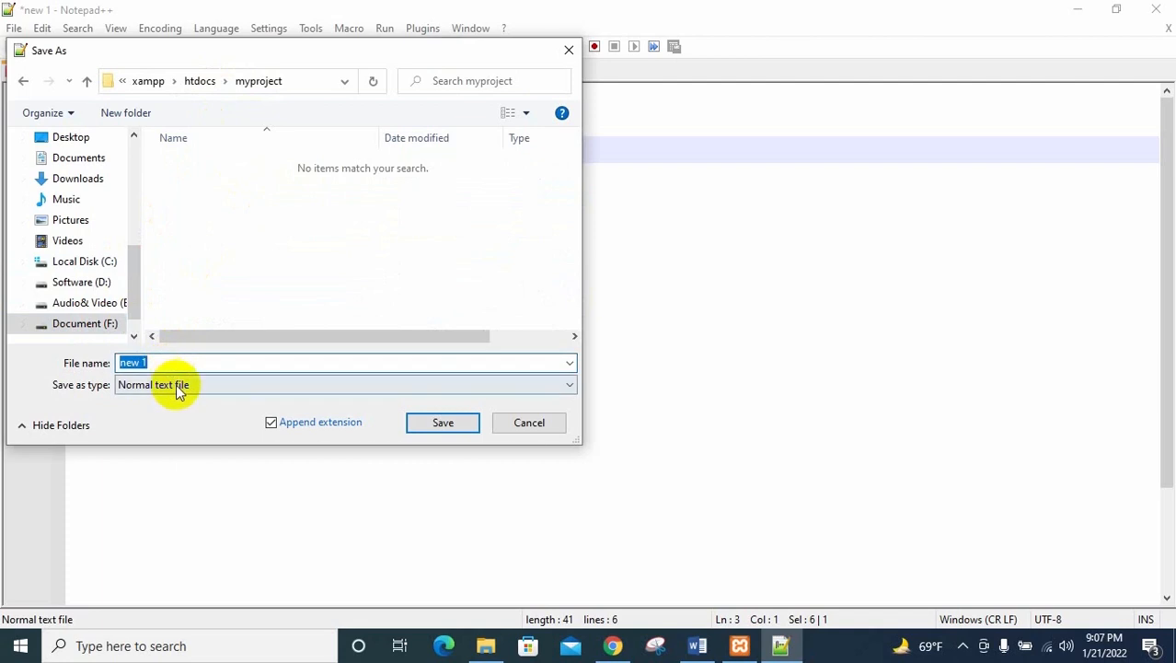
left_click(176, 384)
scroll(201, 281, "down", 16)
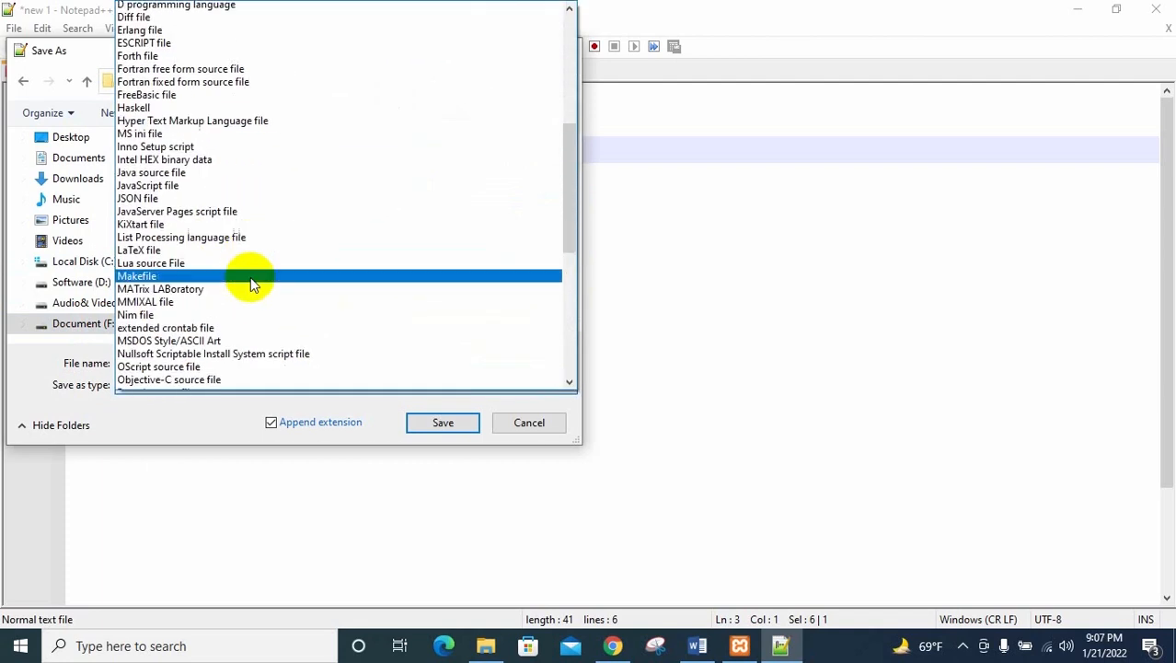
scroll(273, 311, "down", 2)
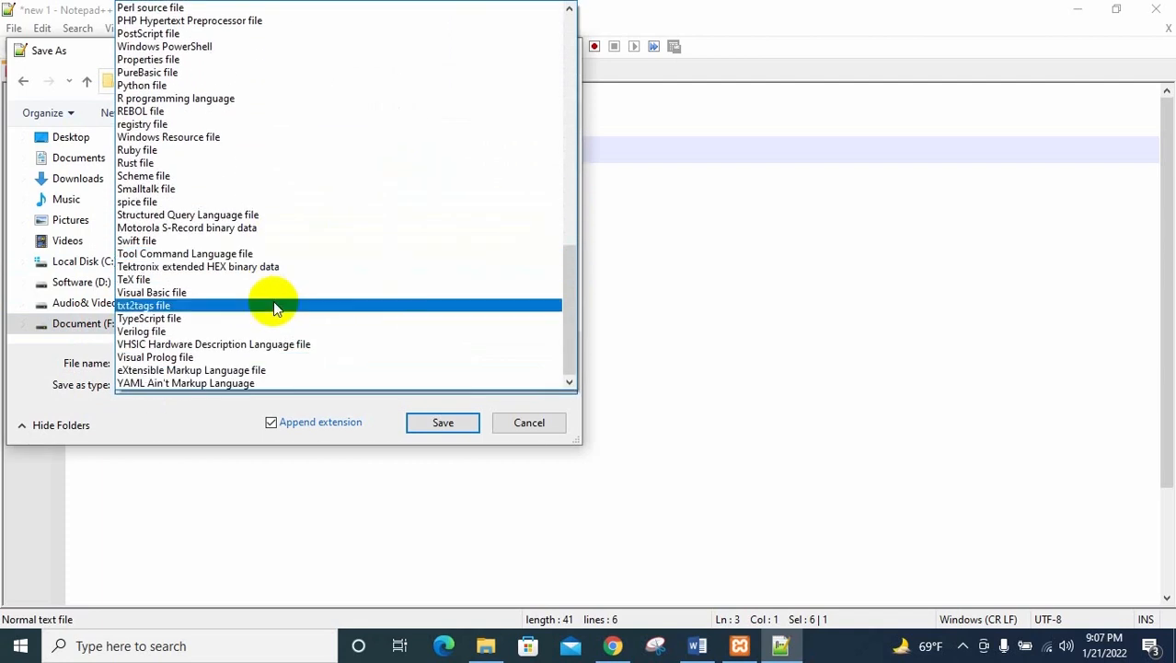
scroll(274, 304, "up", 1)
scroll(273, 304, "down", 1)
scroll(218, 86, "up", 2)
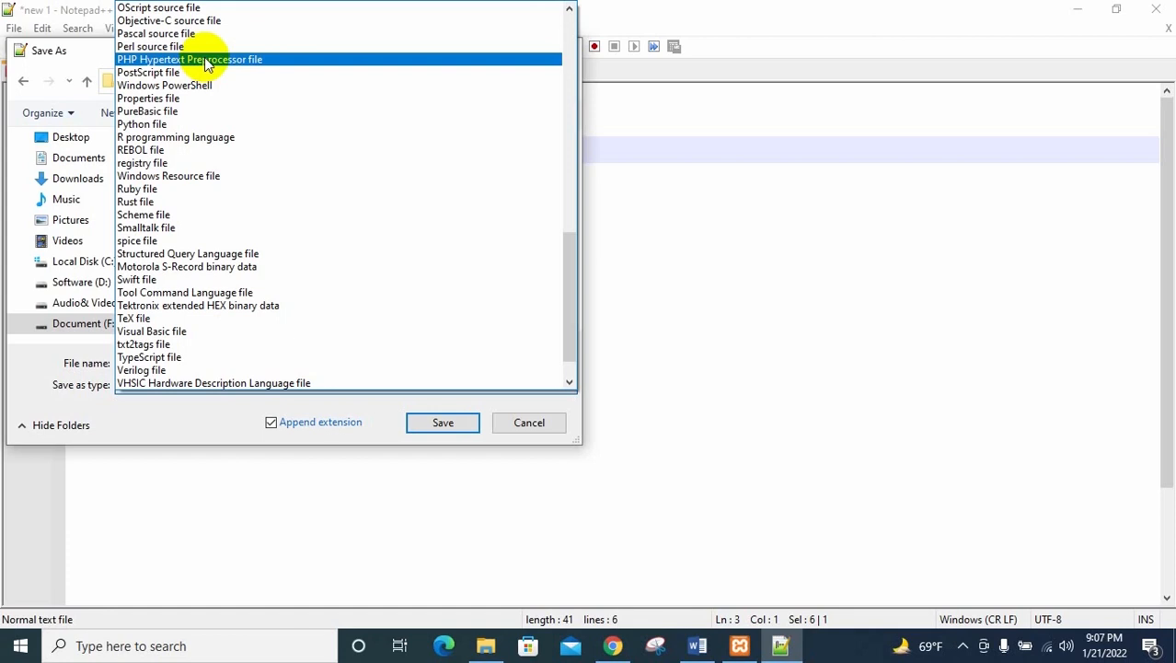
left_click(210, 62)
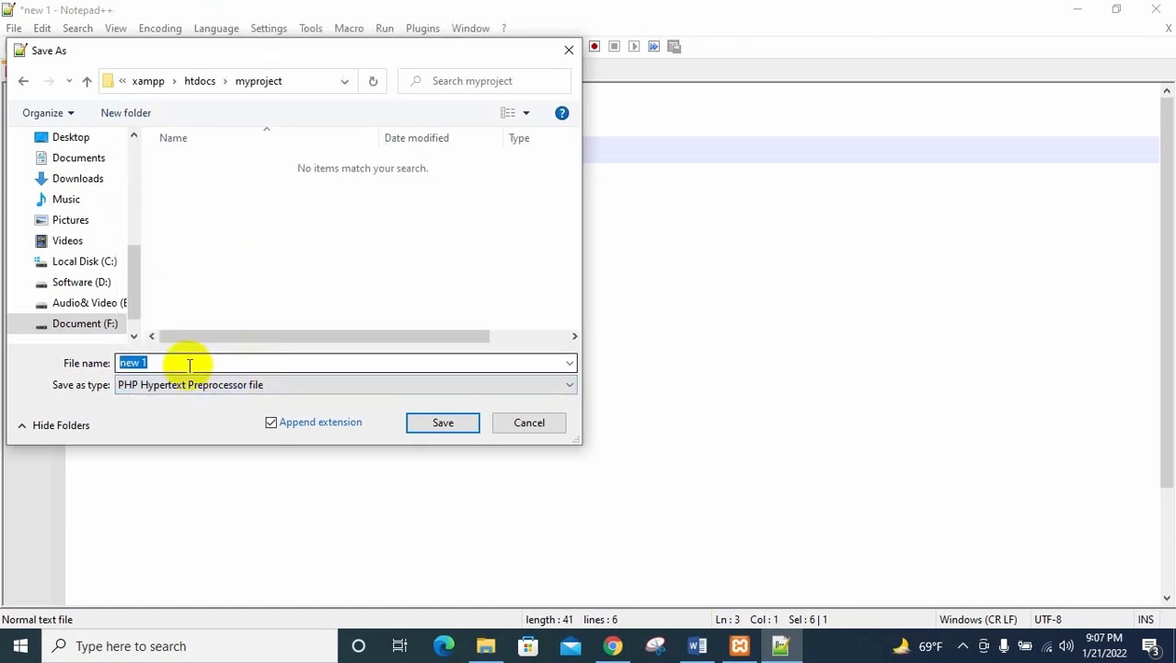
type("php")
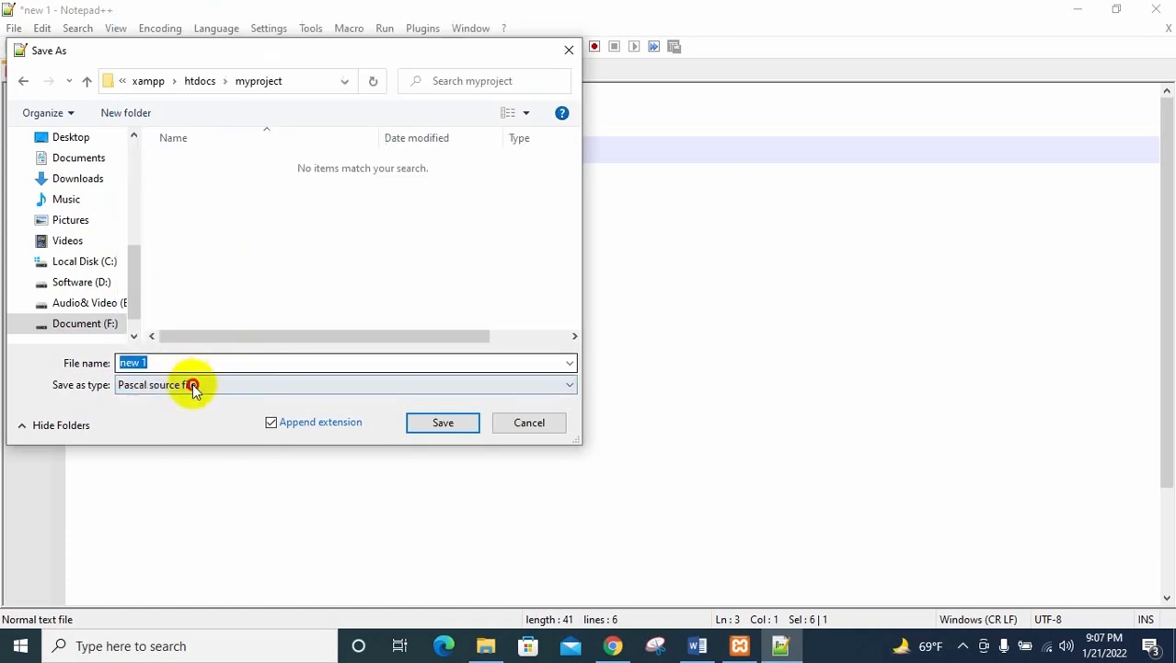
left_click(192, 385)
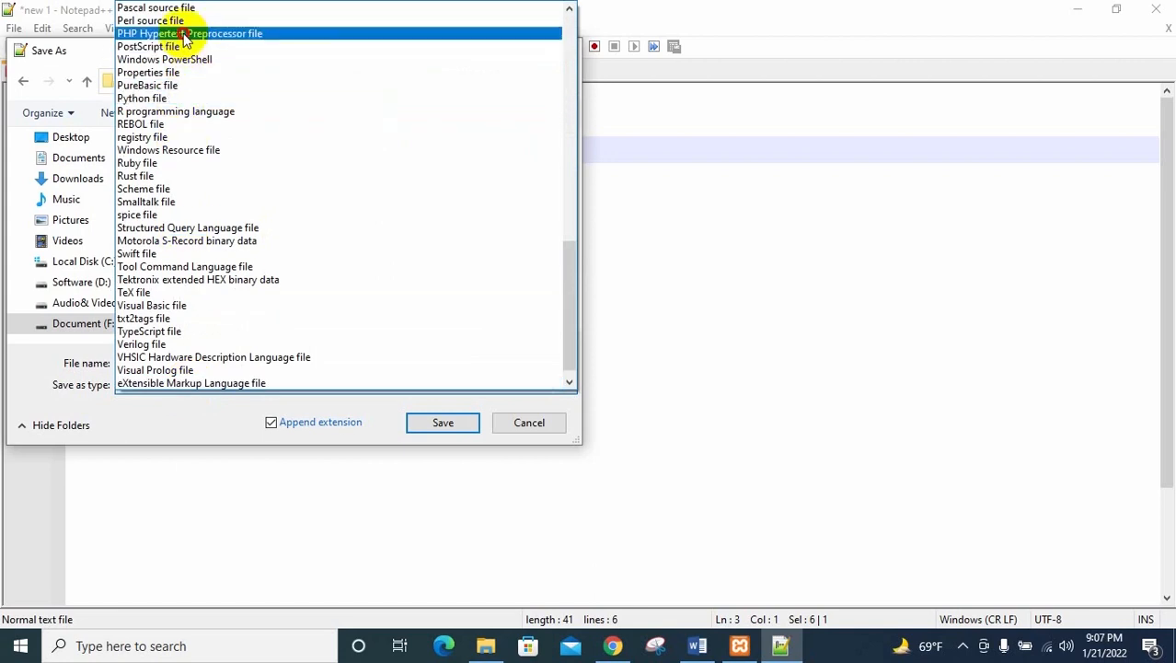
left_click(189, 33)
- Name the file php_basic and save it in the myproject folder
left_click(179, 362)
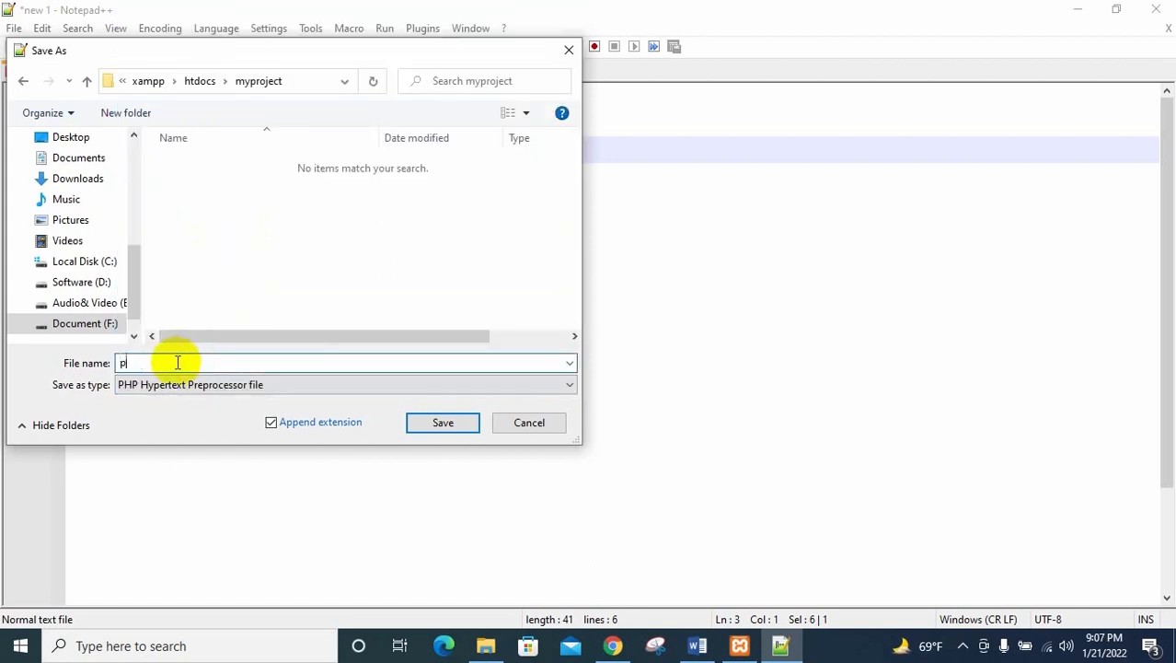
type("php_basic")
left_click(442, 422)
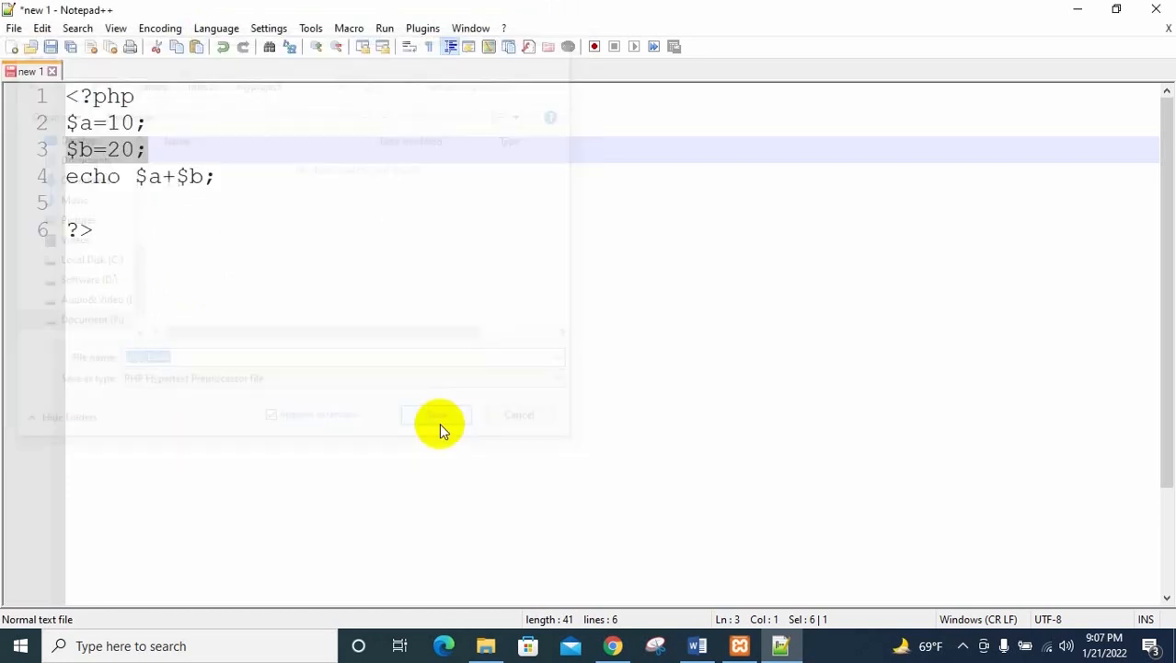
left_click(307, 248)
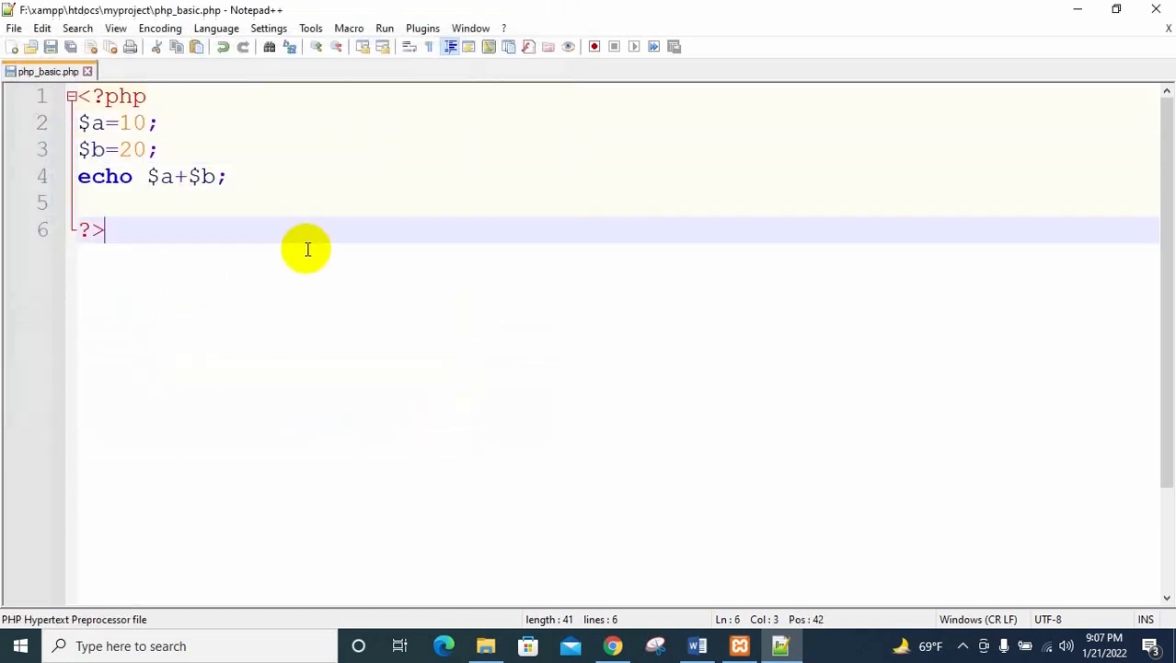
- Switch to File Explorer and open F:\xampp\htdocs\myproject to check for the saved script
left_click(485, 645)
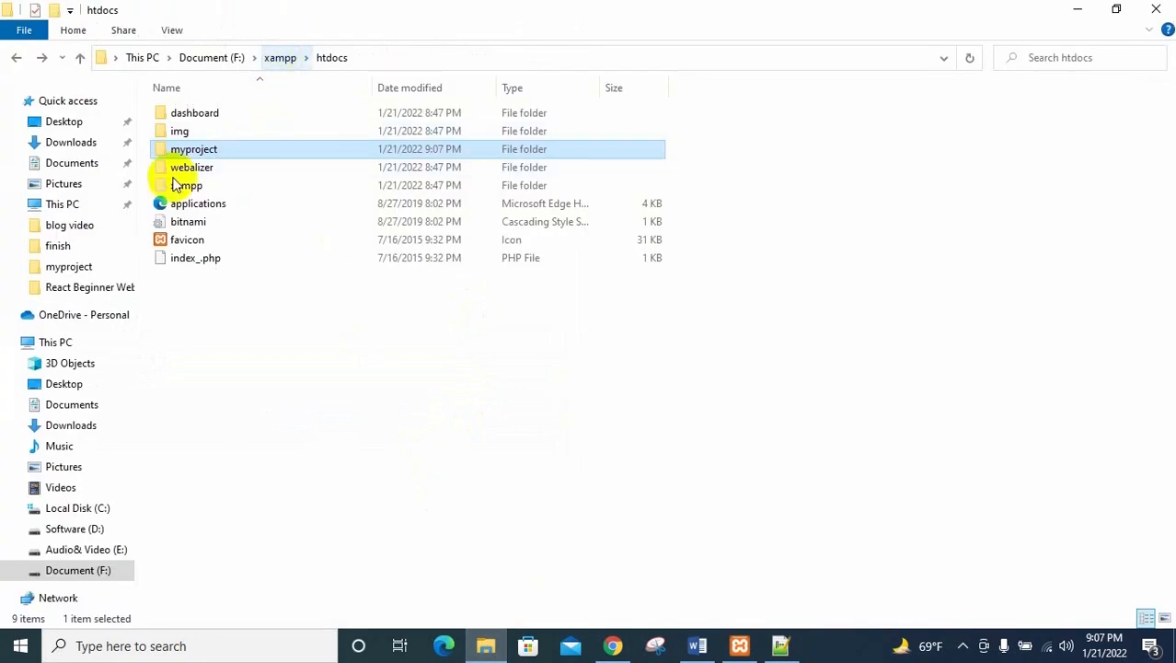
left_click(74, 576)
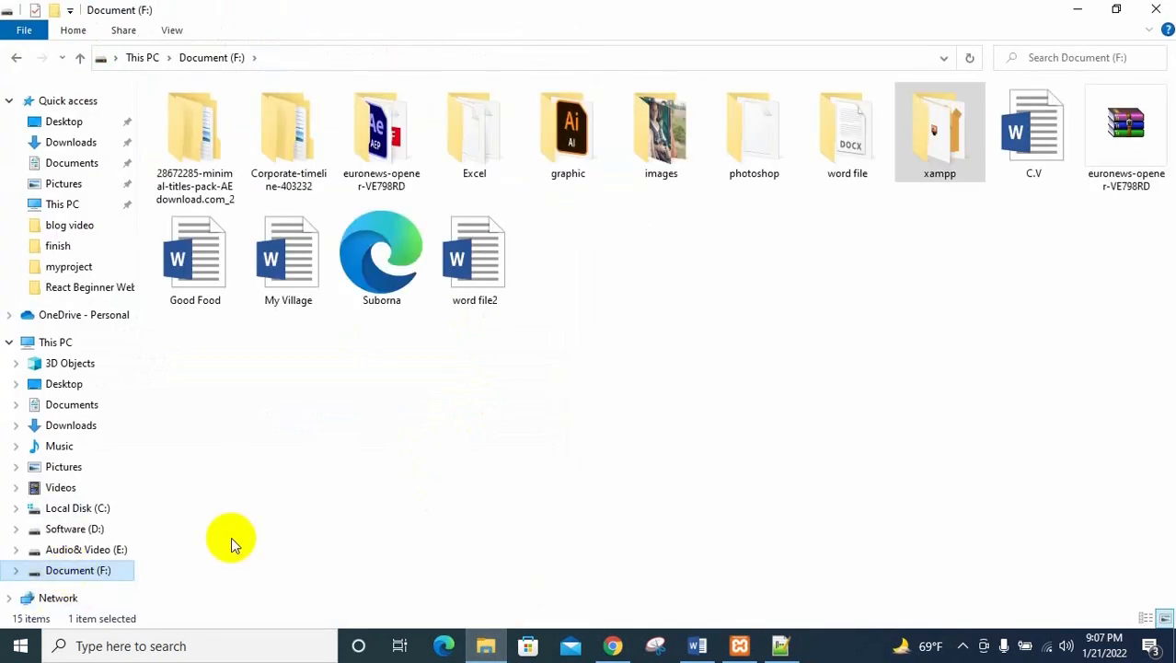
left_click(911, 159)
double_click(911, 158)
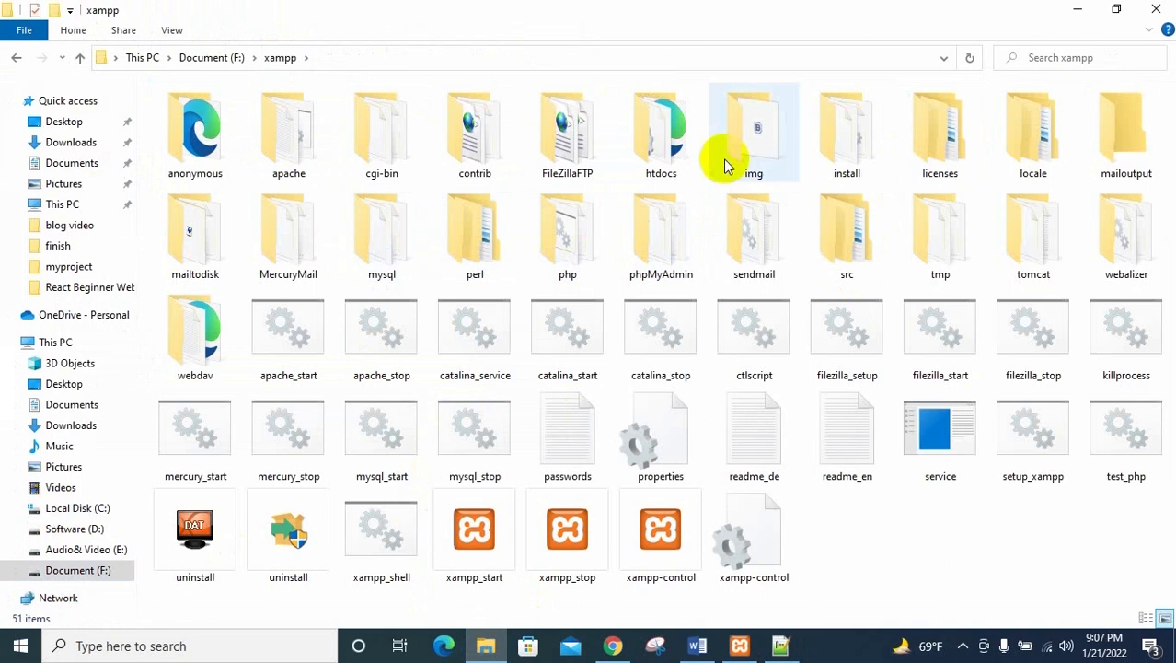
double_click(670, 150)
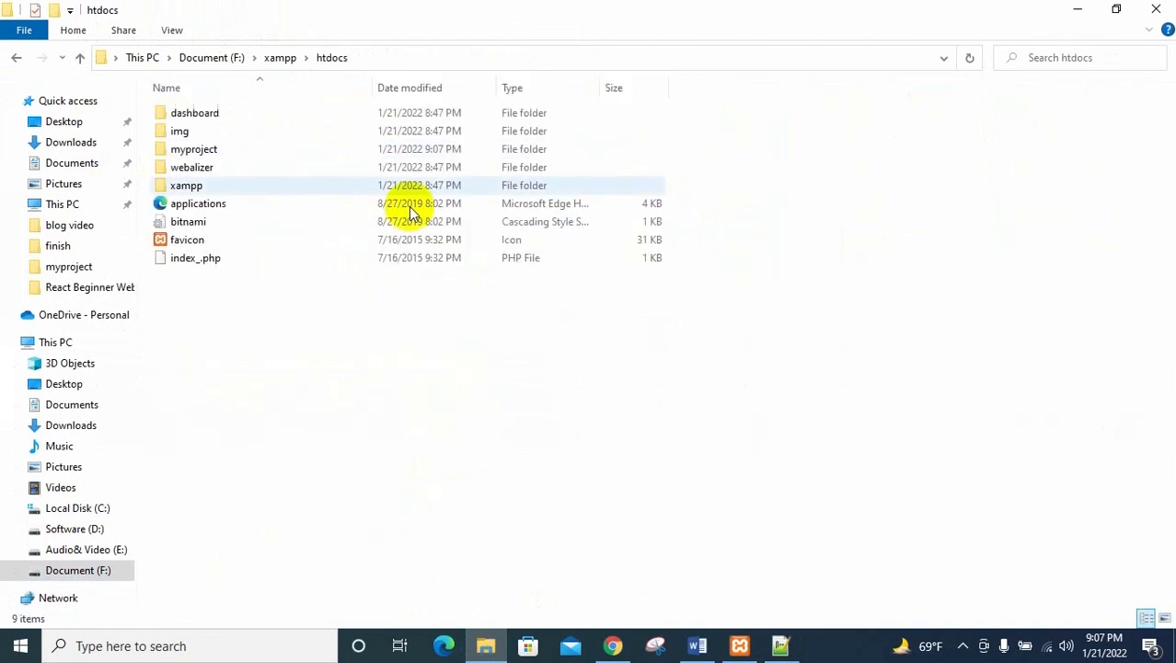
double_click(210, 152)
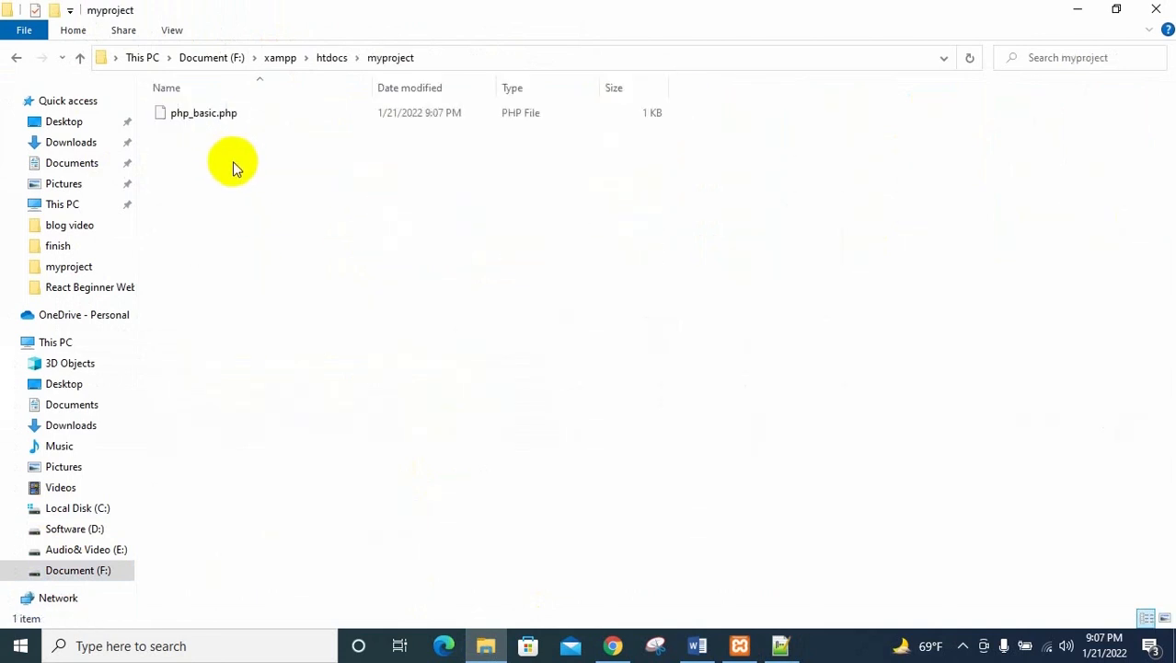
- Switch to Chrome, load localhost, and run php_basic.php from the myproject directory
left_click(609, 644)
type("localhost")
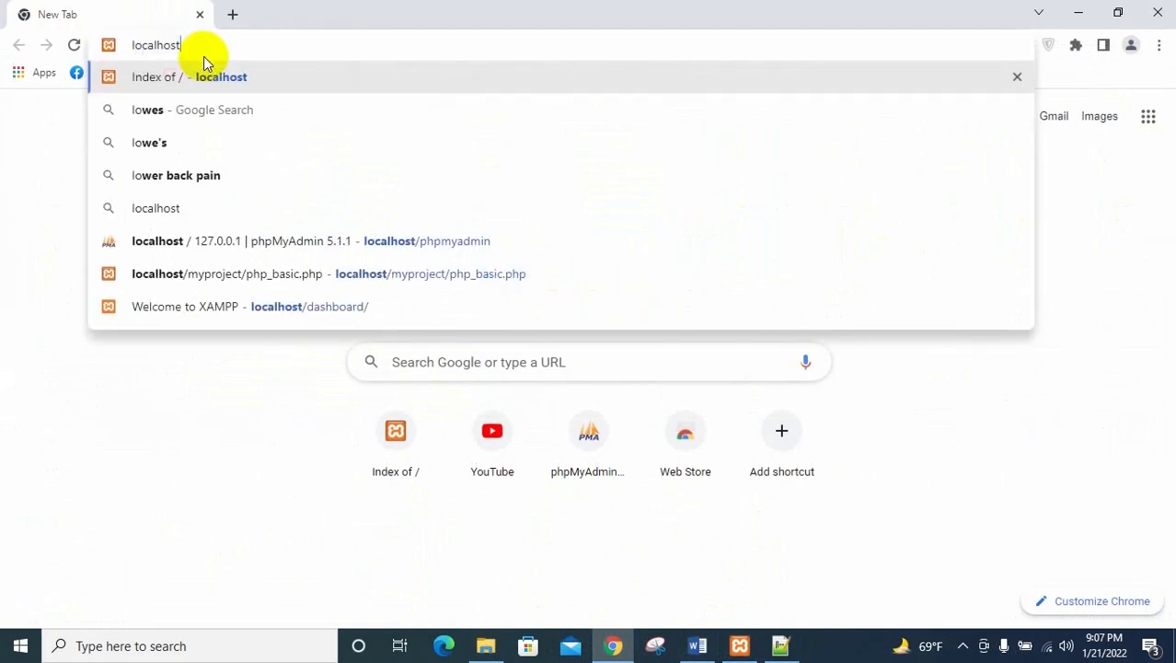
key("Return")
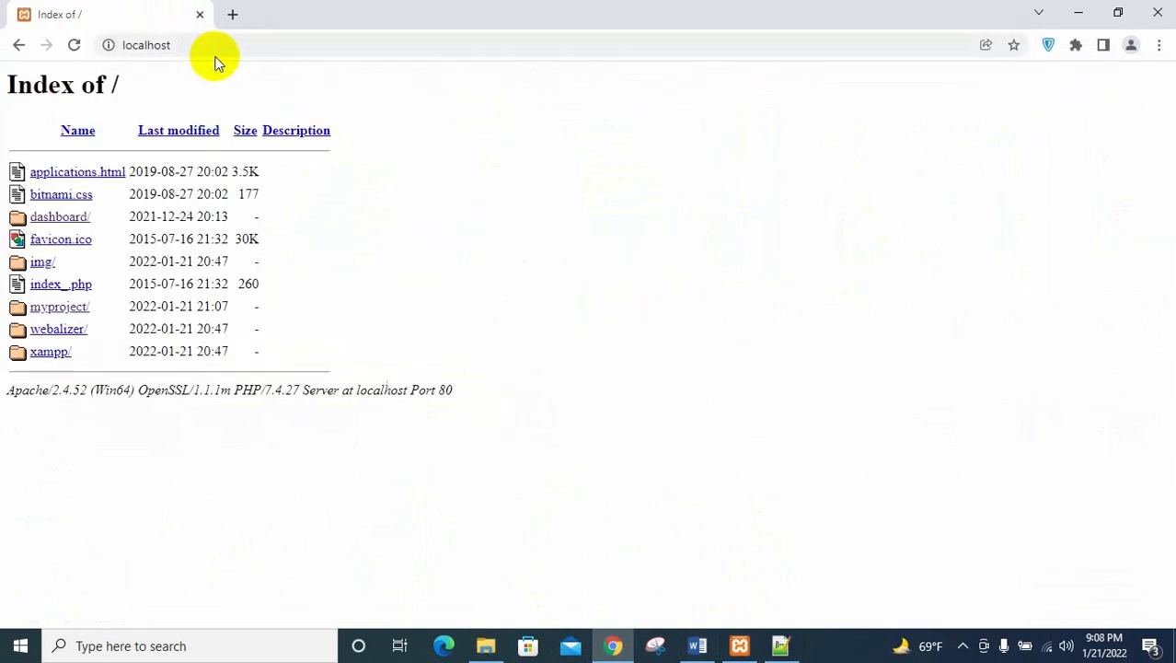
left_click(76, 309)
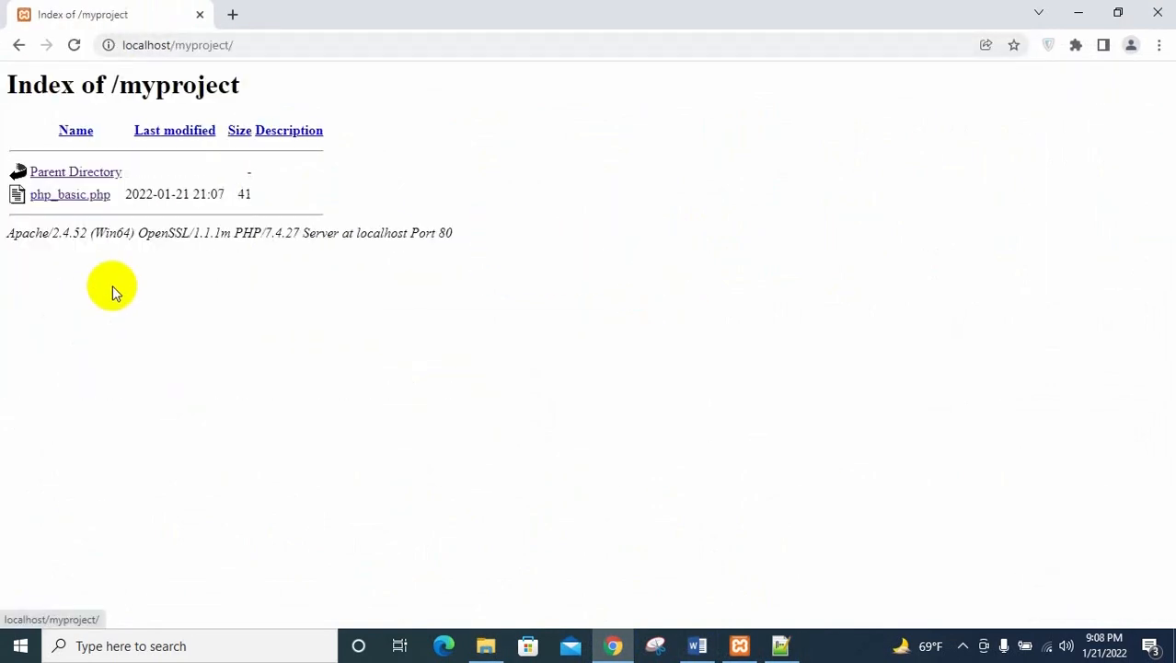
left_click(85, 197)
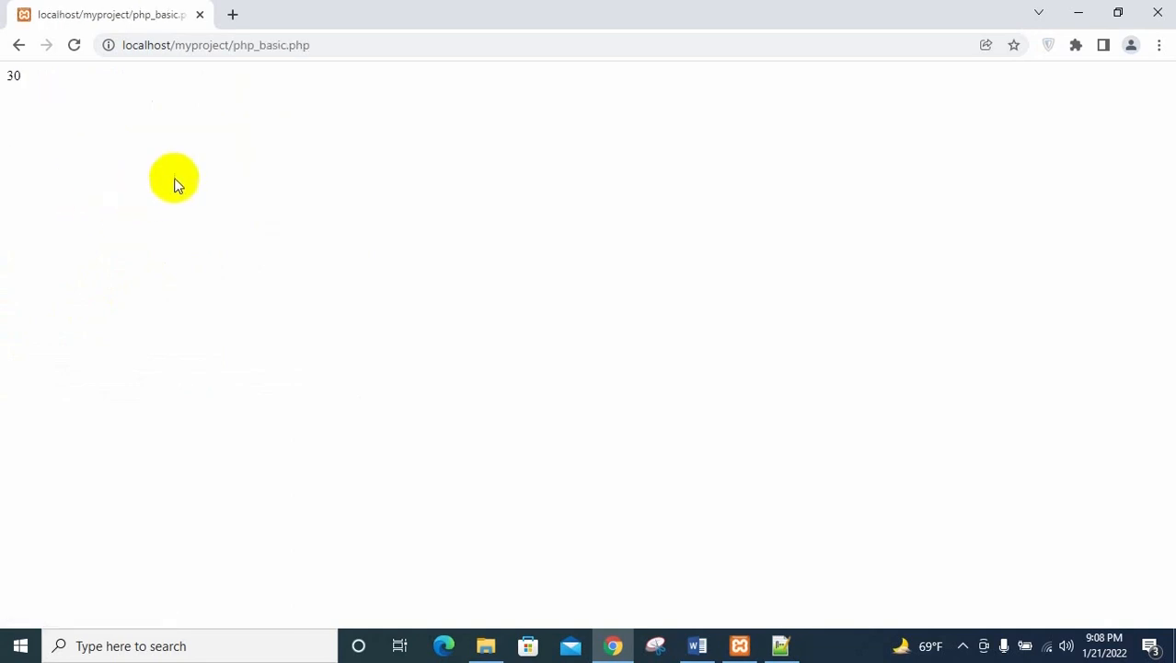
- Enlarge the script's output page and highlight the printed sum to examine it
key("ctrl+plus")
key("ctrl+plus")
key("ctrl+plus")
key("ctrl+plus")
key("ctrl+plus")
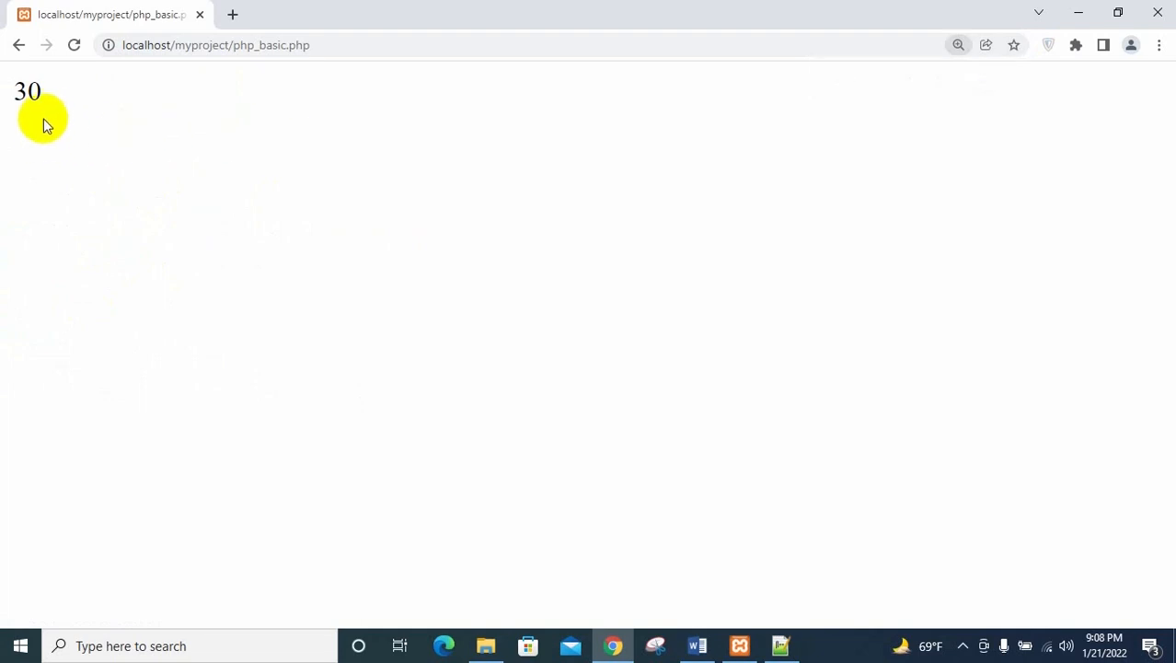
left_click_drag(43, 97, 13, 93)
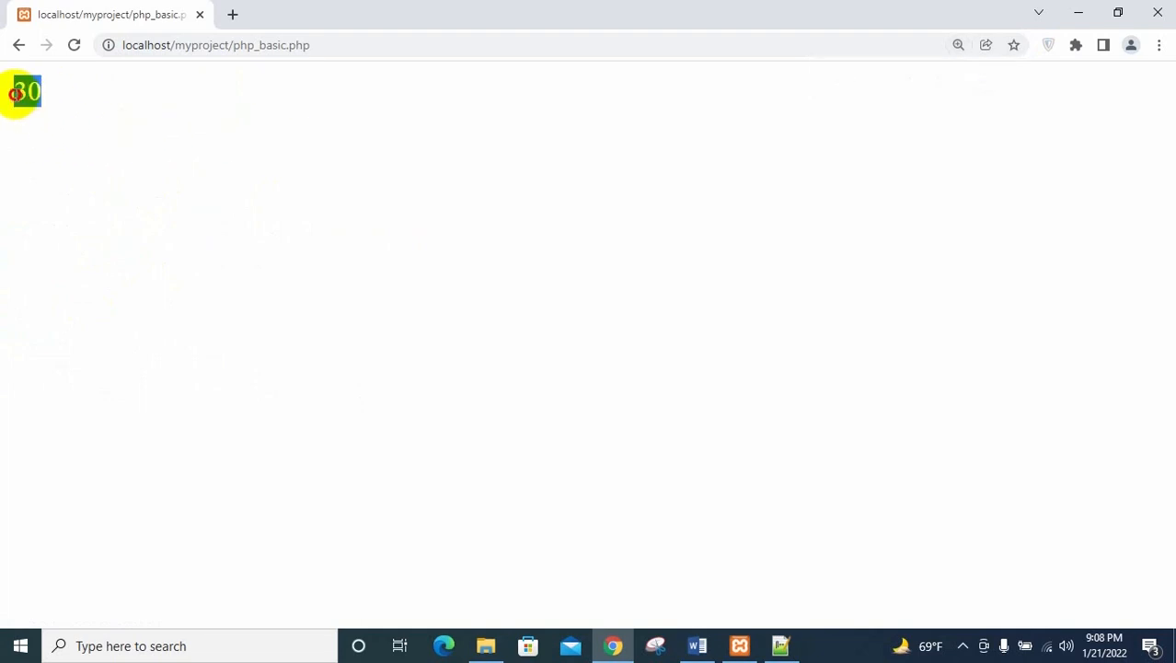
left_click(153, 124)
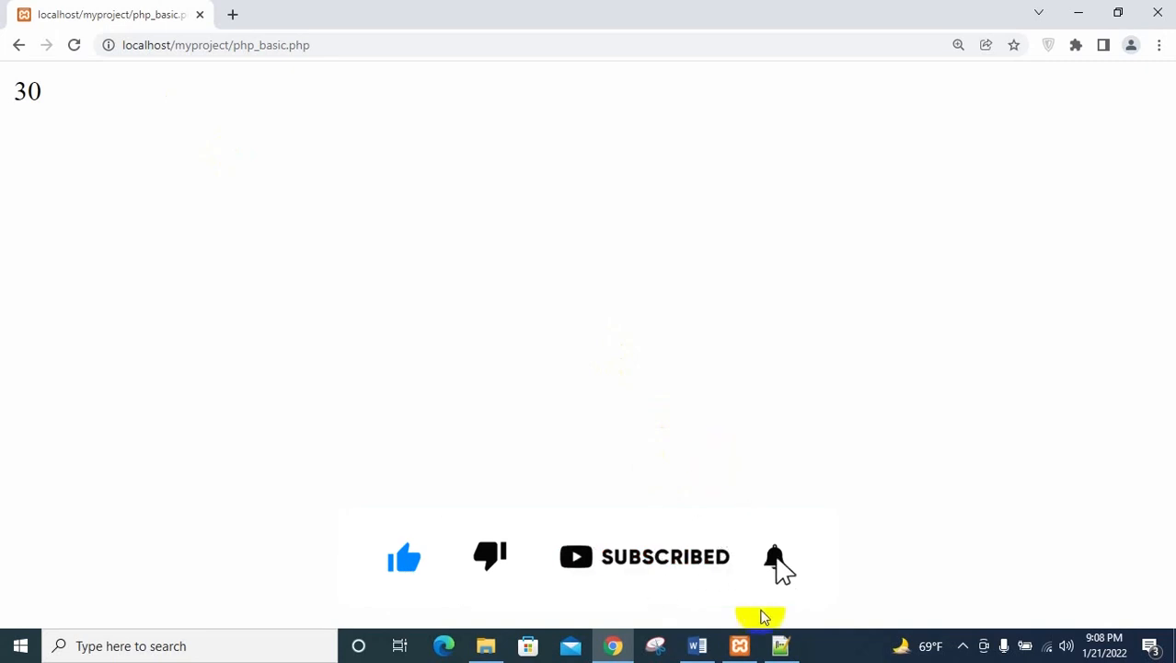
- Switch to the XAMPP Control Panel and stop the Apache and MySQL modules
left_click(746, 637)
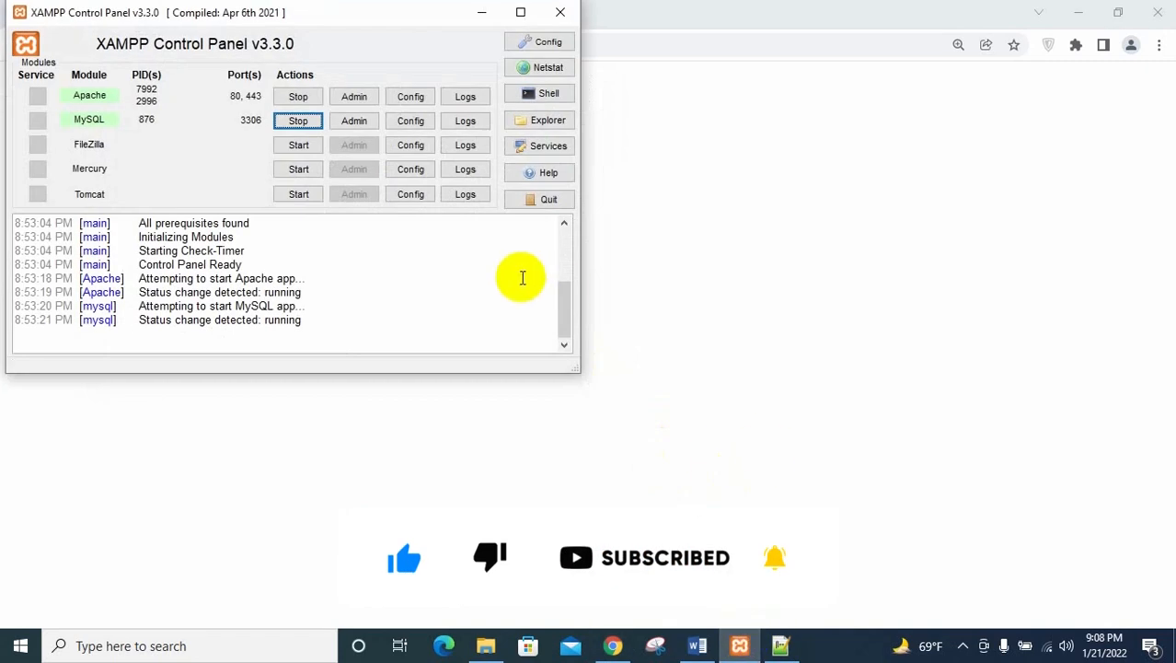
left_click(299, 98)
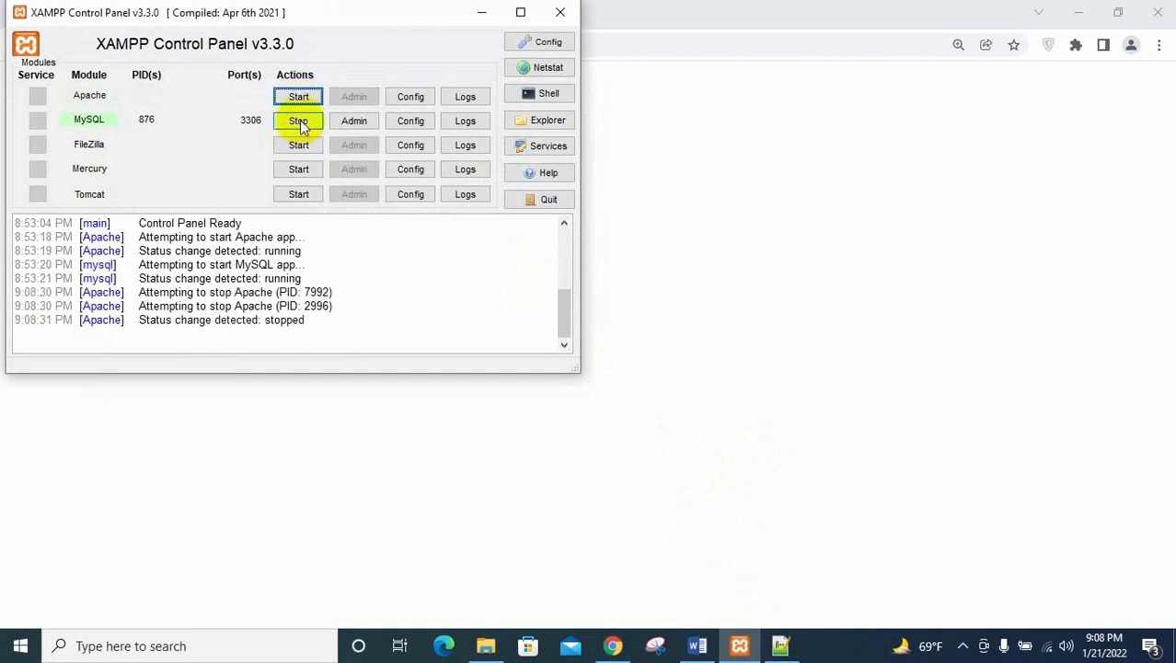
left_click(300, 123)
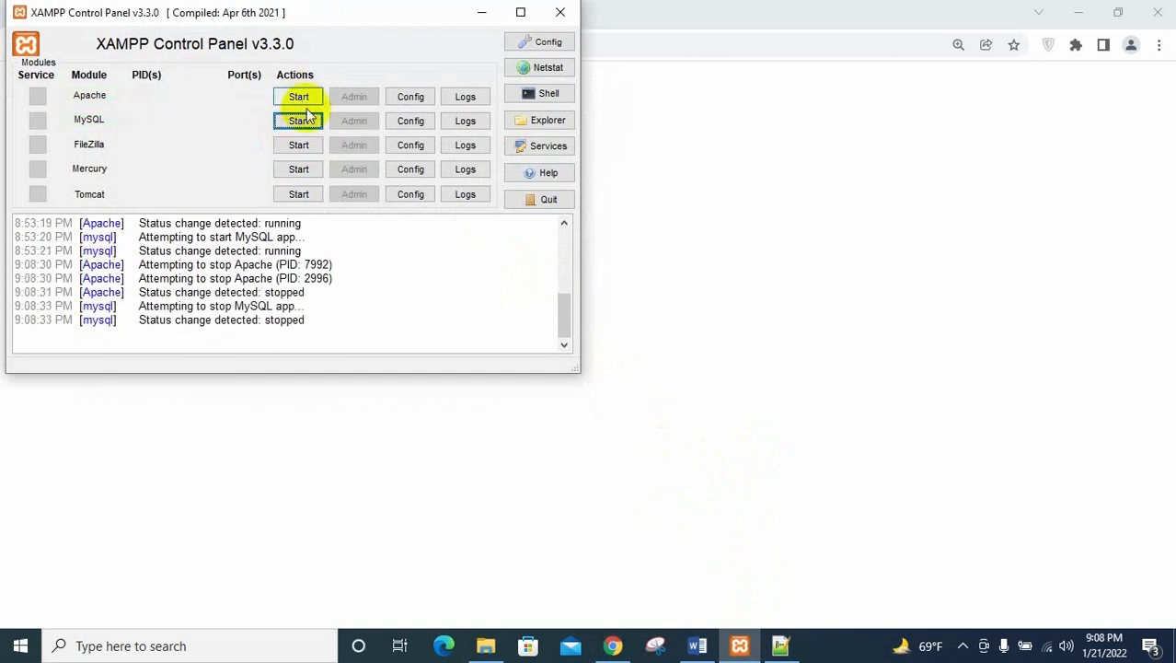